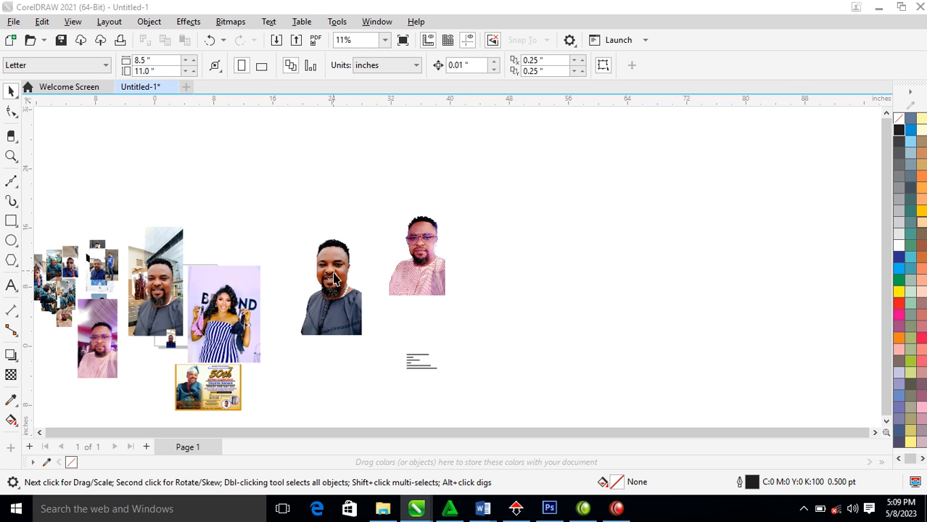
# Draw a large rectangle right of the photos and size it 37 x 22 inches
pyautogui.press('z')
pyautogui.moveTo(269, 170); pyautogui.dragTo(699, 364)
pyautogui.click(11, 221)
pyautogui.moveTo(381, 167); pyautogui.dragTo(759, 397)
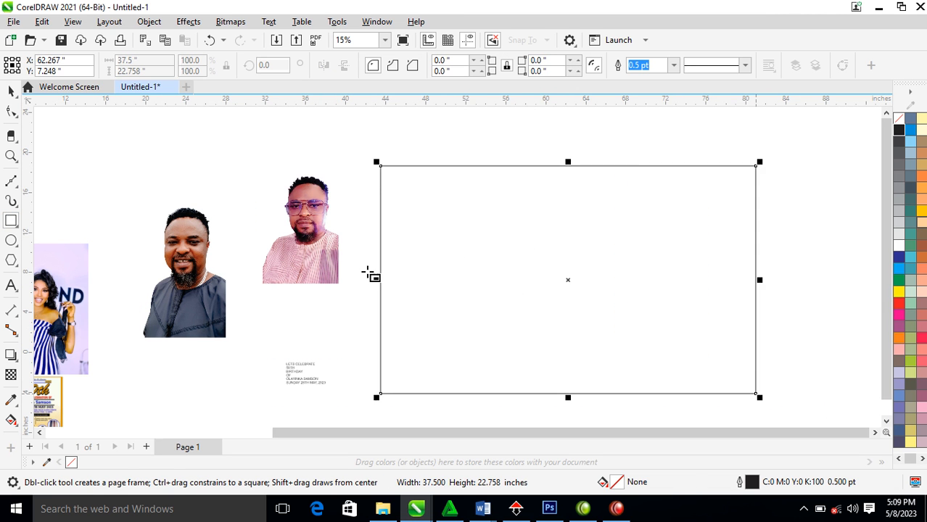
pyautogui.click(138, 60)
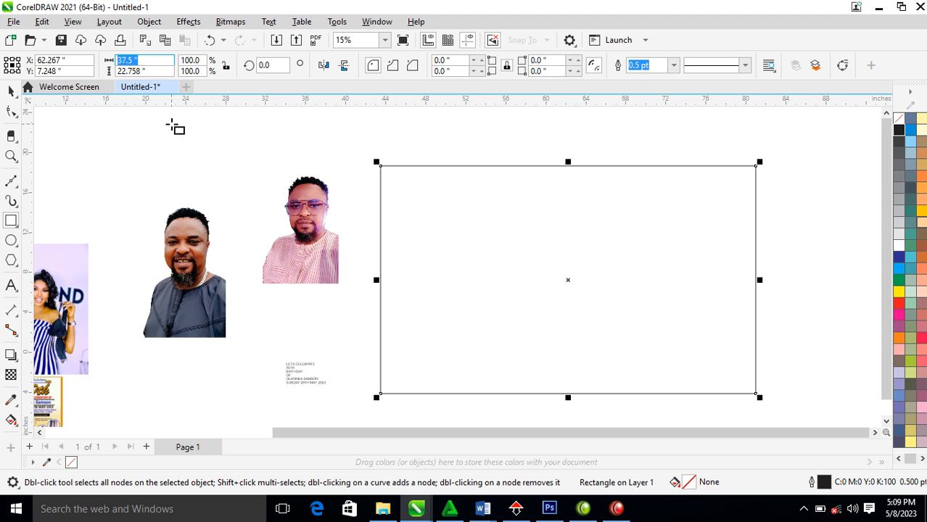
pyautogui.write('37')
pyautogui.press('Tab')
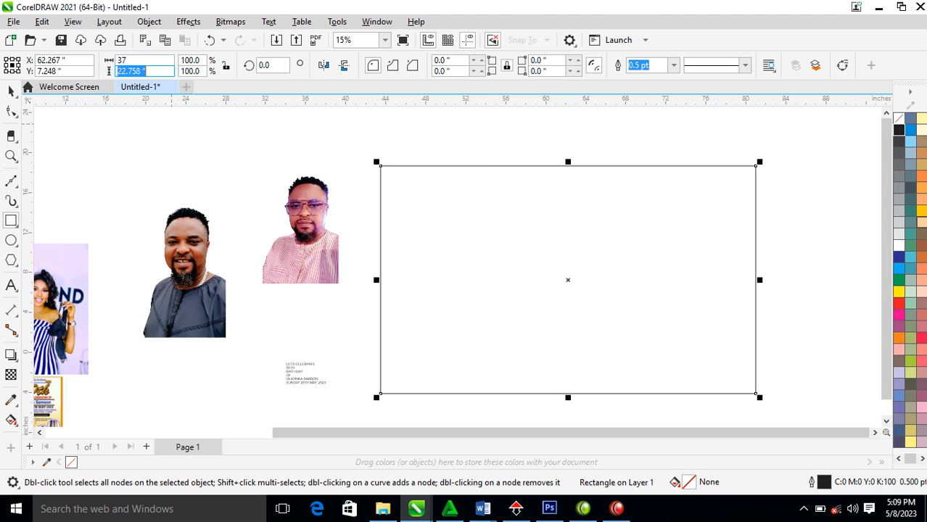
pyautogui.write('22')
pyautogui.press('Return')
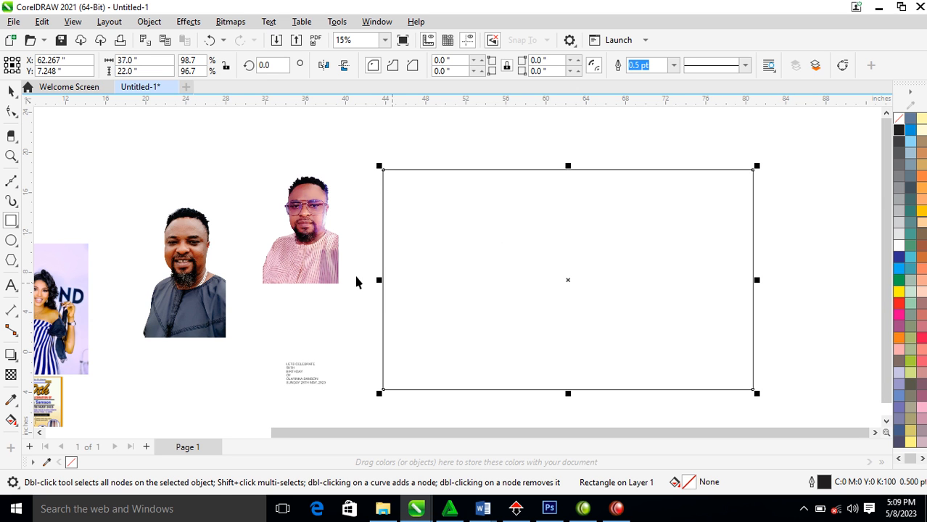
# Zoom in around the photos and the new rectangle, selecting the pink-shirt photo
pyautogui.scroll(-4, 361, 250)
pyautogui.moveTo(201, 143); pyautogui.dragTo(639, 341)
pyautogui.doubleClick(295, 237)
pyautogui.press('z')
pyautogui.moveTo(221, 151); pyautogui.dragTo(689, 358)
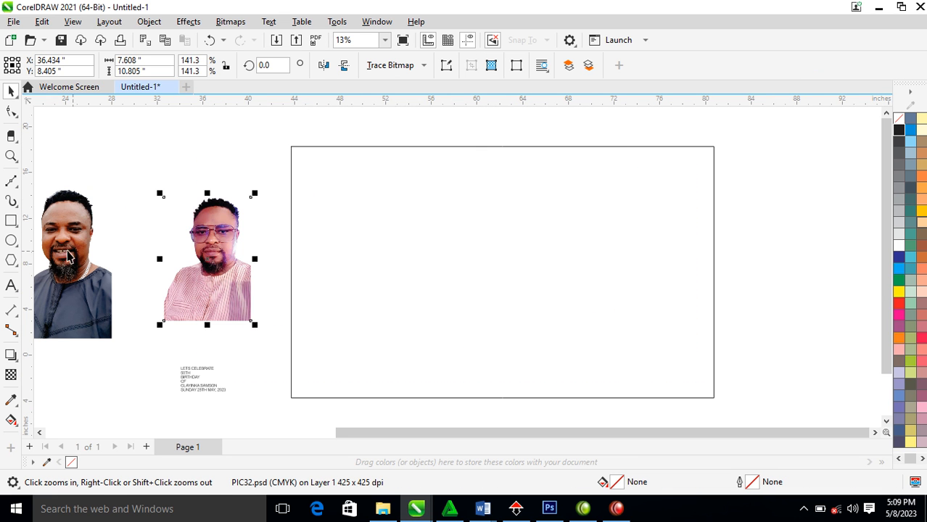
# Draw a square block inside the frame and mirror a copy to its left
pyautogui.click(12, 221)
pyautogui.moveTo(375, 199); pyautogui.dragTo(487, 324)
pyautogui.press('space')
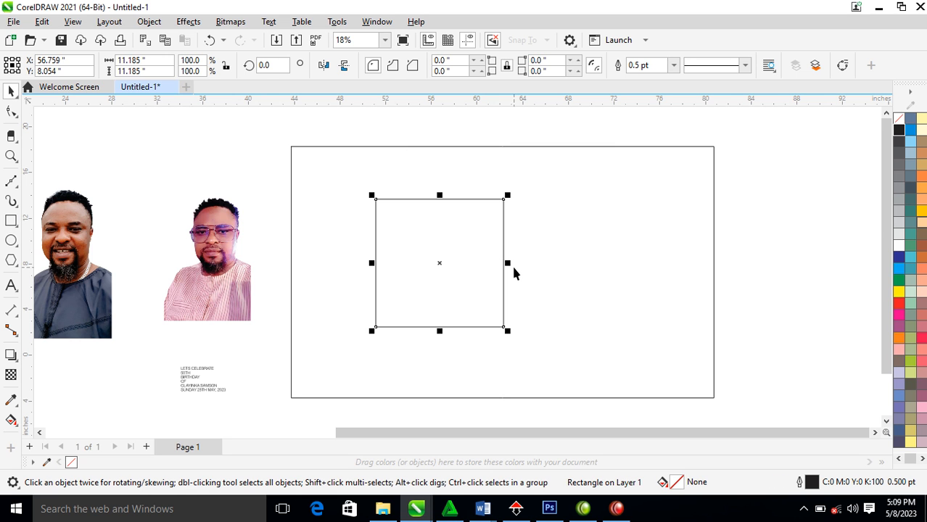
pyautogui.moveTo(508, 266); pyautogui.dragTo(349, 252)
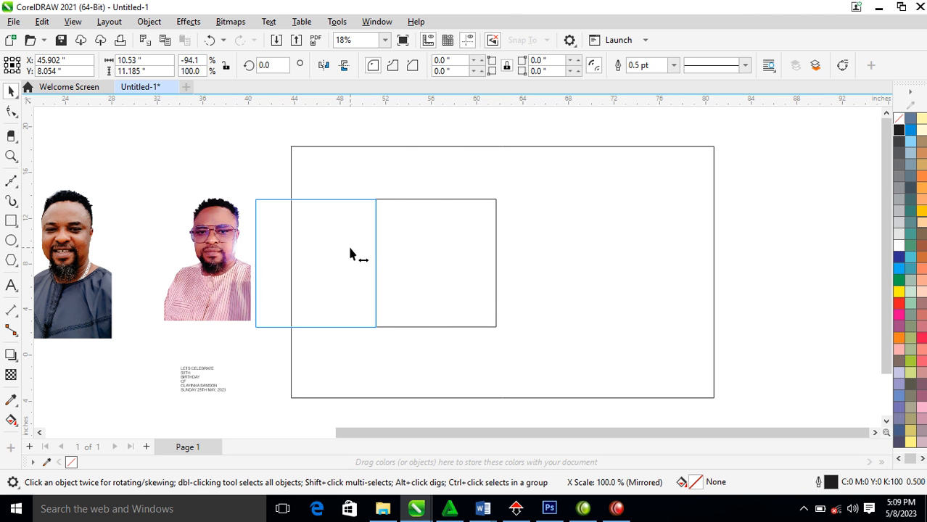
pyautogui.moveTo(350, 252); pyautogui.dragTo(349, 248)
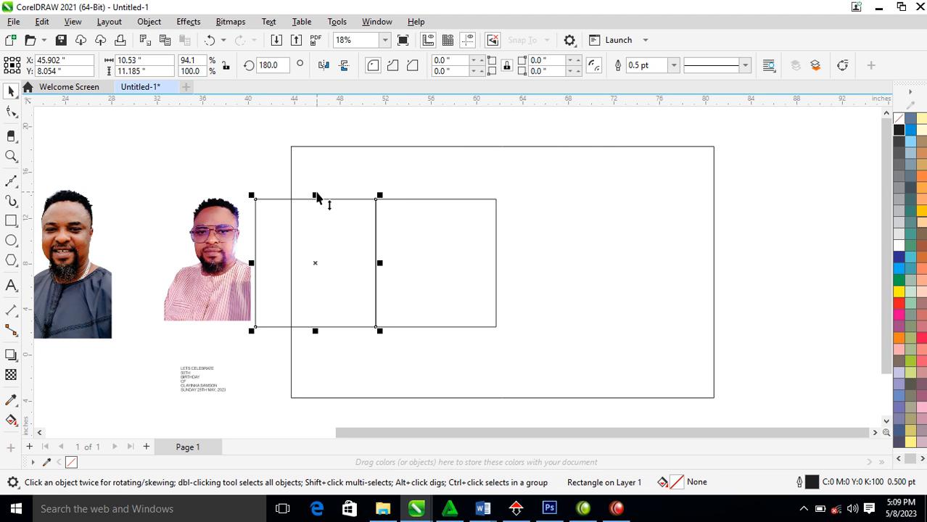
# Resize the copy into a narrow left-edge block, then mirror copies above it and below the square
pyautogui.moveTo(316, 200); pyautogui.dragTo(316, 227)
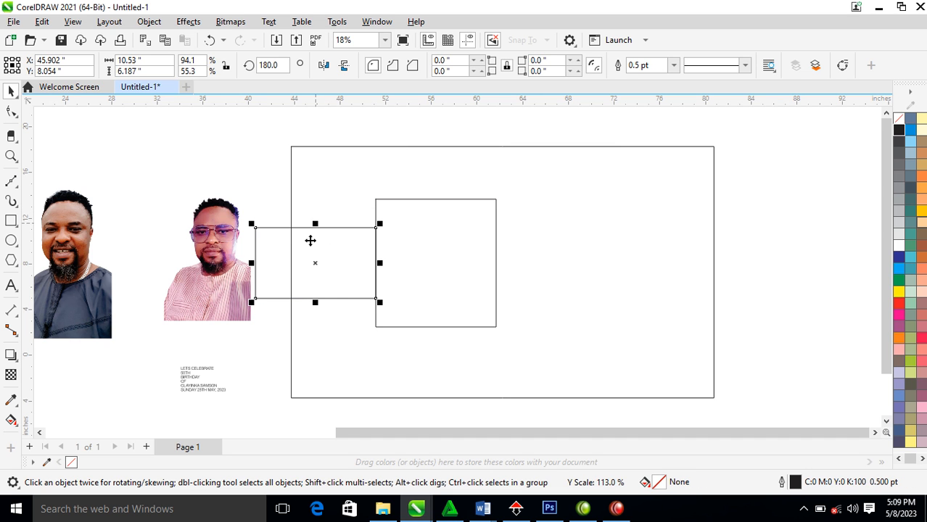
pyautogui.moveTo(252, 264); pyautogui.dragTo(297, 275)
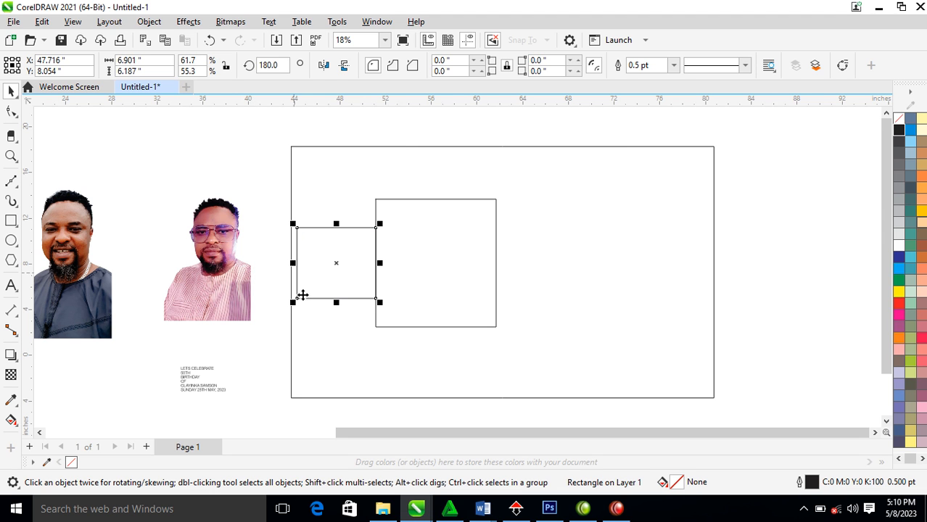
pyautogui.moveTo(337, 304)
pyautogui.mouseDown()
pyautogui.moveTo(343, 201)
pyautogui.moveTo(327, 313)
pyautogui.mouseUp()
pyautogui.click(348, 298)
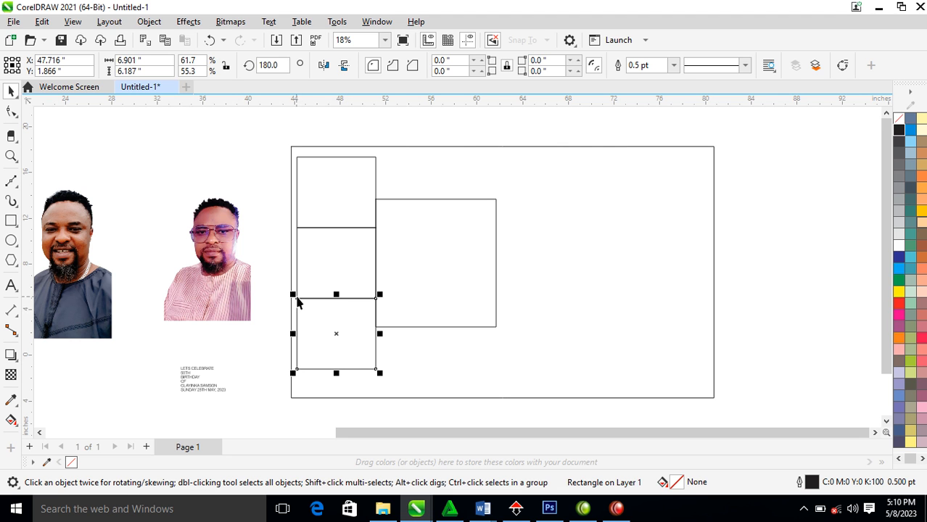
pyautogui.moveTo(293, 295); pyautogui.dragTo(415, 364)
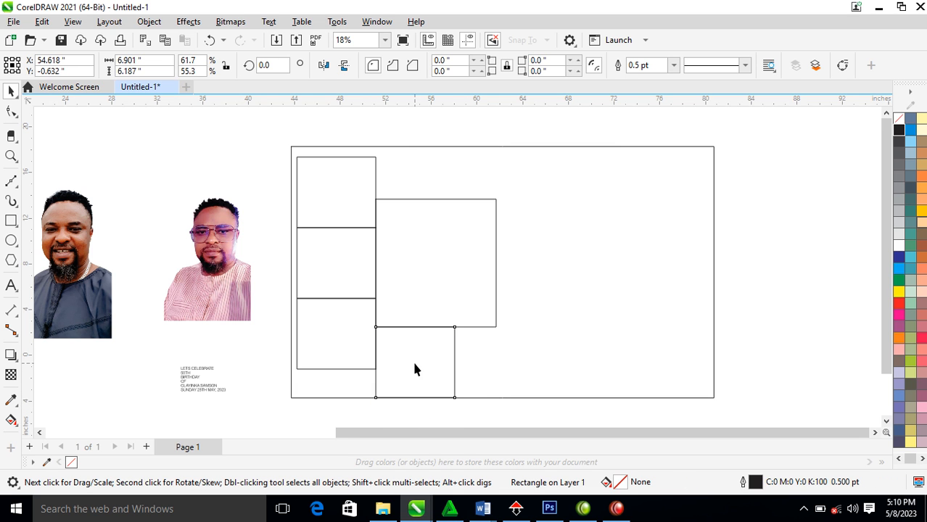
# Mirror copies of the lower block to its right and beside the large square, flush against it
pyautogui.click(195, 167)
pyautogui.click(376, 368)
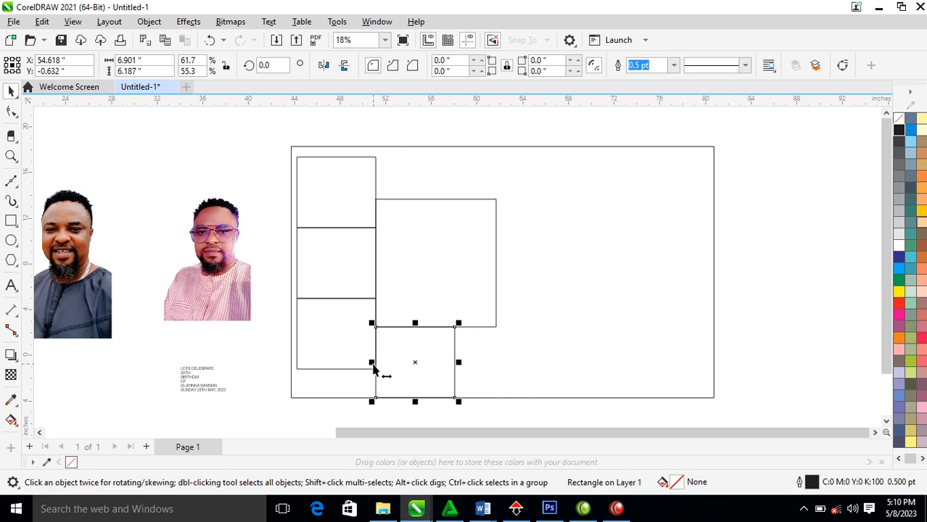
pyautogui.moveTo(425, 363); pyautogui.dragTo(501, 353)
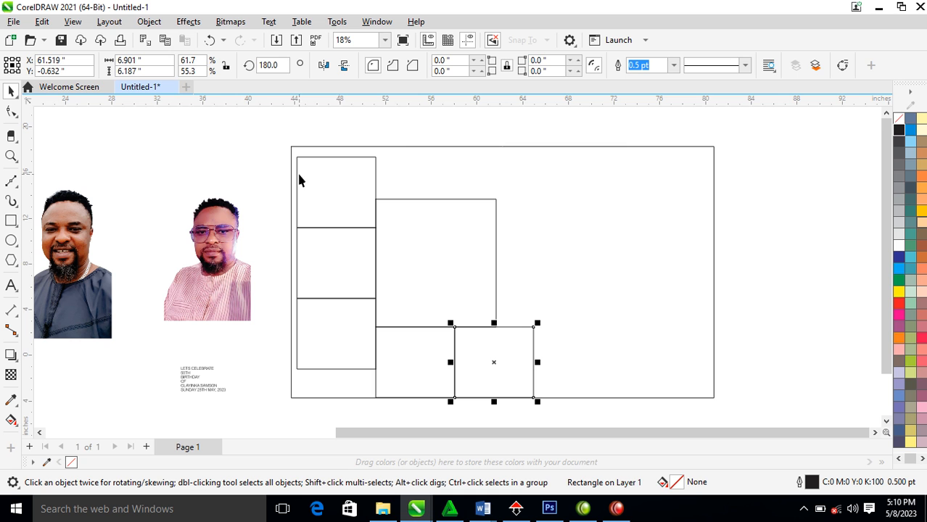
pyautogui.moveTo(454, 410); pyautogui.dragTo(561, 302)
pyautogui.click(570, 302)
pyautogui.click(559, 302)
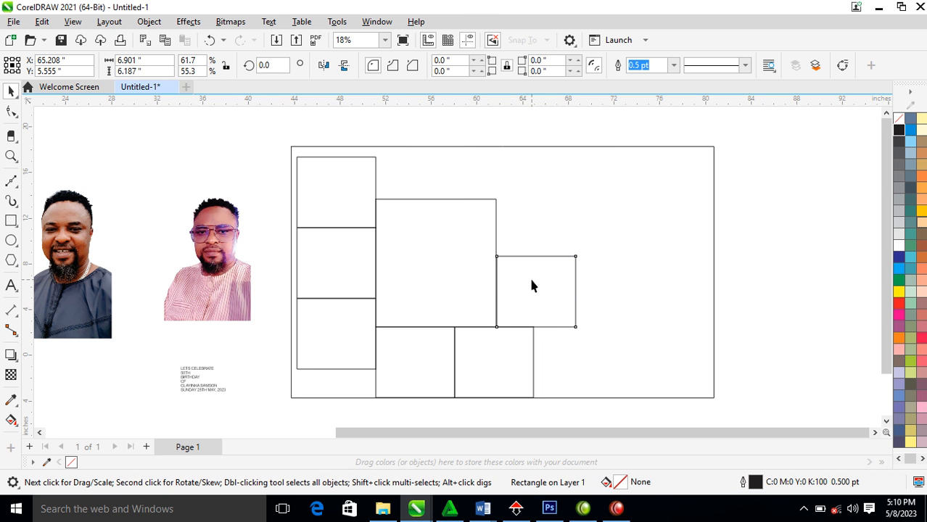
pyautogui.press('z')
pyautogui.moveTo(452, 231); pyautogui.dragTo(557, 338)
pyautogui.moveTo(598, 297); pyautogui.dragTo(596, 296)
pyautogui.scroll(-4, 595, 298)
# Mirror a copy of the right block up above the large square and nudge it down into place
pyautogui.moveTo(580, 342); pyautogui.dragTo(588, 225)
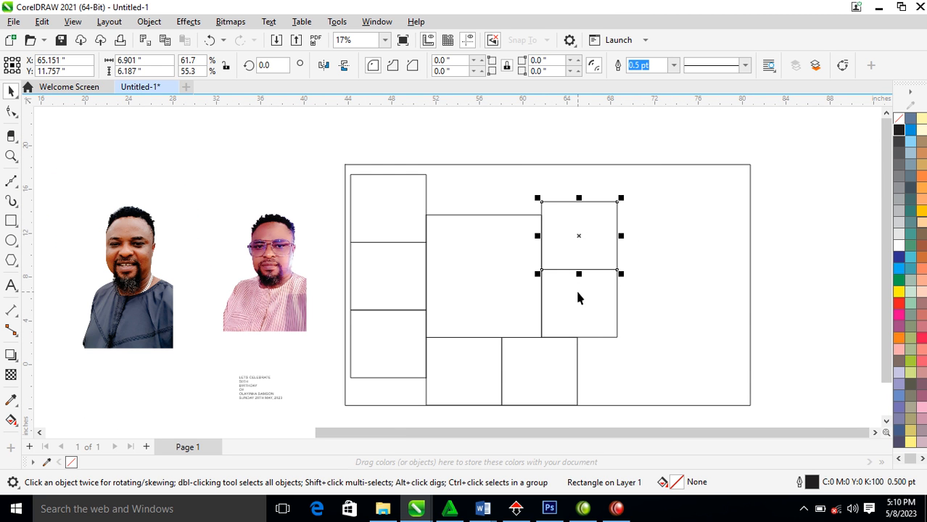
pyautogui.moveTo(621, 275); pyautogui.dragTo(475, 135)
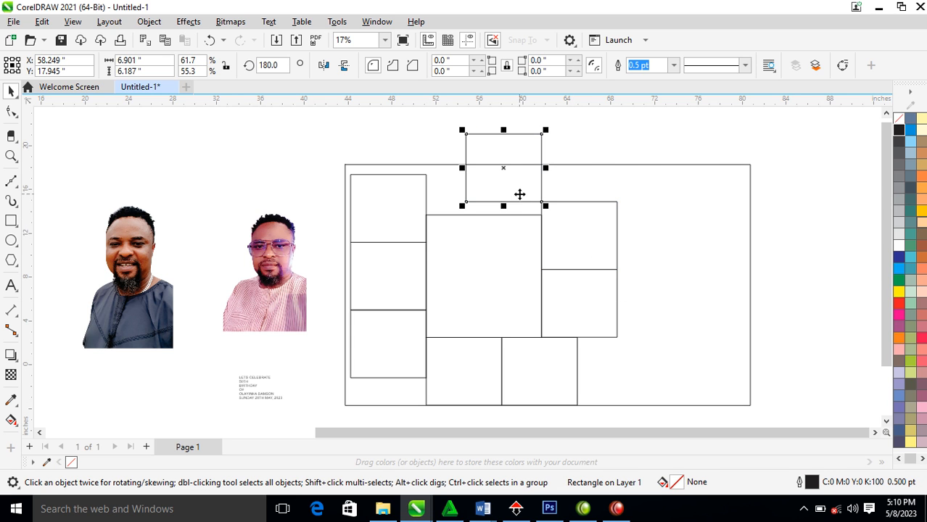
pyautogui.press('Down')
pyautogui.press('Down')
pyautogui.press('Down')
pyautogui.press('Down')
pyautogui.press('Down')
pyautogui.press('Down')
pyautogui.press('Down')
pyautogui.press('Down')
pyautogui.press('Down')
pyautogui.press('Down')
pyautogui.press('Down')
pyautogui.press('Down')
pyautogui.press('Down')
pyautogui.press('Down')
pyautogui.press('Down')
pyautogui.press('Down')
pyautogui.press('Down')
pyautogui.press('Down')
pyautogui.press('Down')
pyautogui.press('Down')
pyautogui.press('Down')
pyautogui.press('Down')
pyautogui.press('Down')
pyautogui.press('Down')
pyautogui.press('Down')
pyautogui.press('Down')
pyautogui.press('Down')
pyautogui.press('Down')
pyautogui.press('Down')
pyautogui.press('Down')
pyautogui.press('Down')
pyautogui.press('Down')
pyautogui.press('Down')
pyautogui.press('Down')
pyautogui.press('Down')
pyautogui.press('Down')
pyautogui.press('Down')
pyautogui.press('Down')
pyautogui.press('Down')
pyautogui.press('Down')
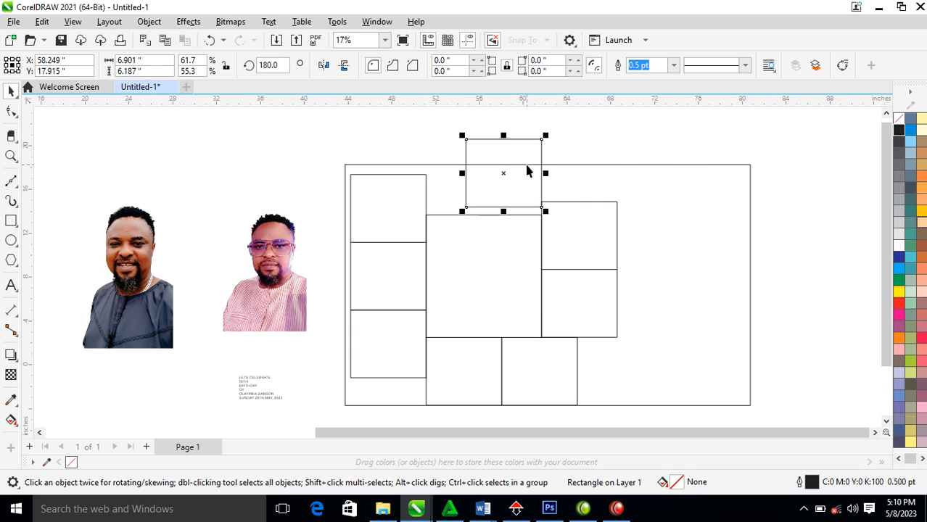
pyautogui.press('Down')
pyautogui.press('Down')
pyautogui.press('Down')
pyautogui.press('Down')
pyautogui.press('Down')
pyautogui.press('Down')
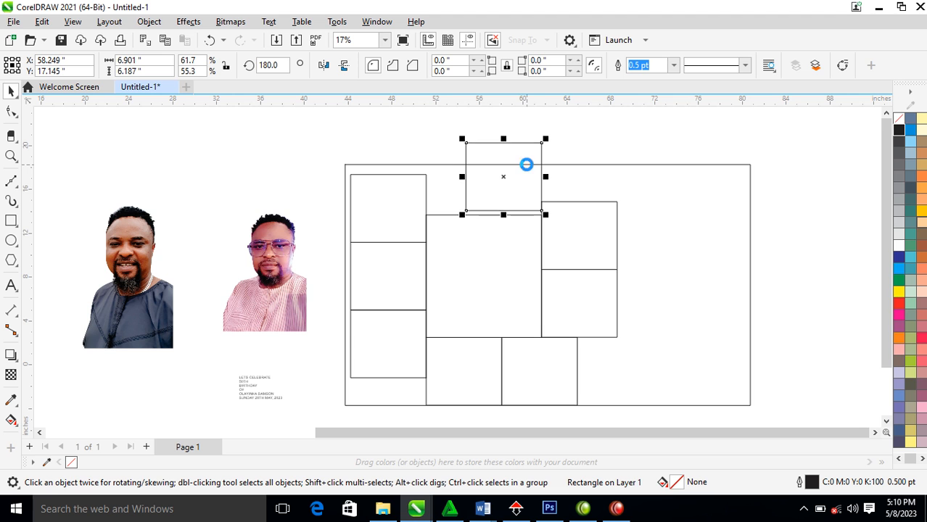
pyautogui.press('Down')
pyautogui.press('Down')
pyautogui.press('Down')
pyautogui.press('Down')
pyautogui.press('Down')
pyautogui.press('Down')
pyautogui.press('Down')
pyautogui.press('Down')
pyautogui.press('Down')
pyautogui.press('Down')
pyautogui.press('Down')
pyautogui.press('Down')
pyautogui.press('Down')
pyautogui.press('Down')
pyautogui.press('Down')
pyautogui.press('Down')
pyautogui.press('Down')
pyautogui.press('Down')
pyautogui.press('Down')
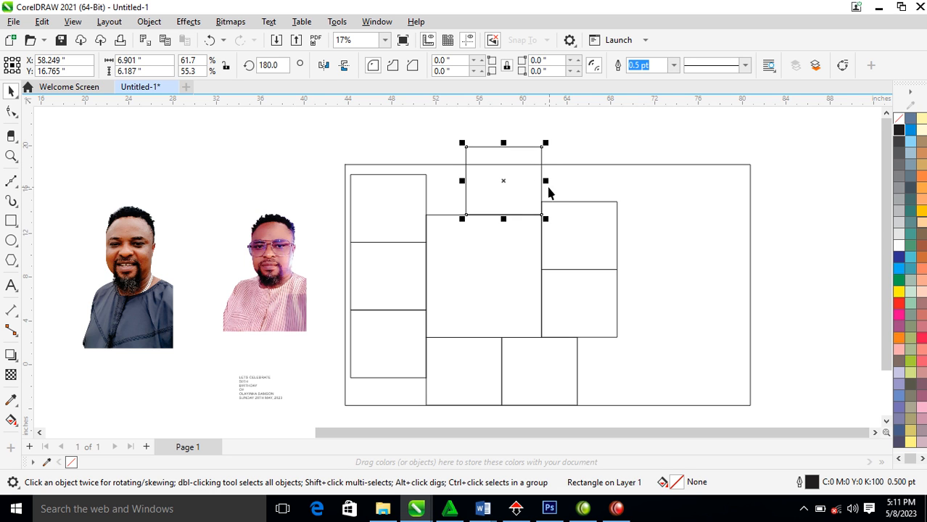
# Add a narrow, taller block left of the top block, then select all ten blocks
pyautogui.moveTo(546, 182); pyautogui.dragTo(430, 193)
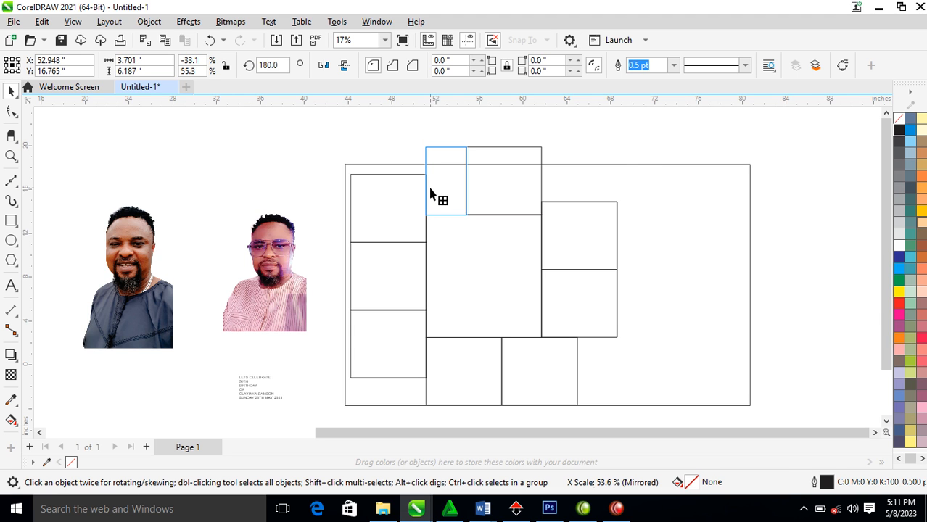
pyautogui.moveTo(451, 144)
pyautogui.mouseDown()
pyautogui.moveTo(445, 113)
pyautogui.moveTo(449, 140)
pyautogui.mouseUp()
pyautogui.scroll(-3, 444, 217)
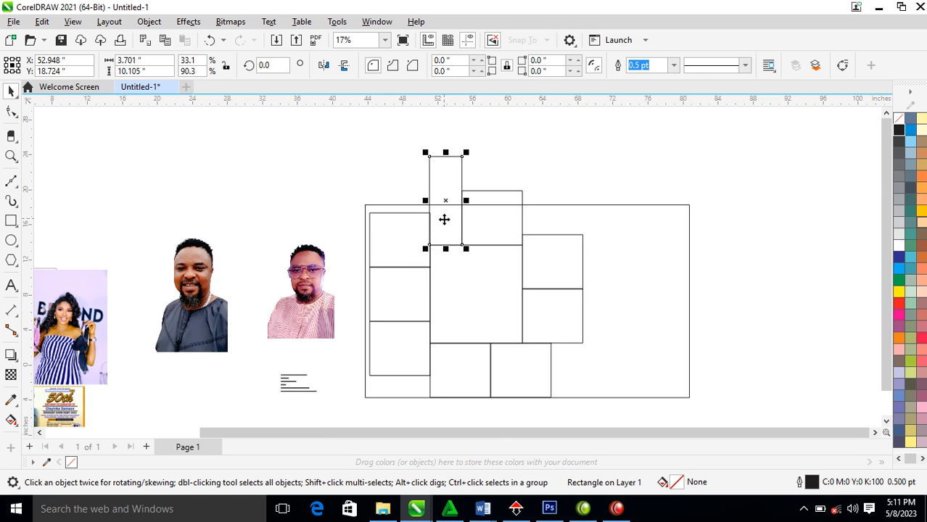
pyautogui.press('z')
pyautogui.moveTo(268, 135); pyautogui.dragTo(672, 399)
pyautogui.moveTo(331, 128); pyautogui.dragTo(556, 358)
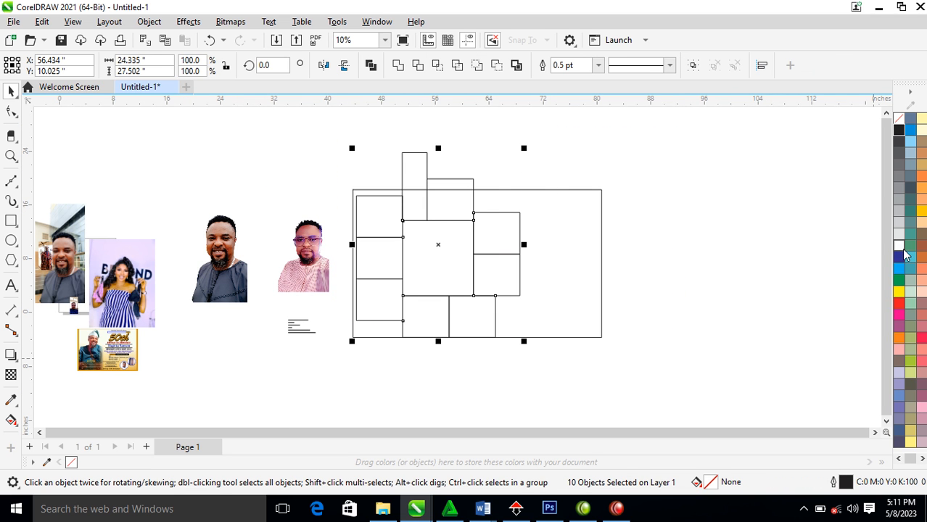
# Shrink the ten-block group slightly and move it down-left within the frame
pyautogui.moveTo(523, 149); pyautogui.dragTo(528, 183)
pyautogui.moveTo(487, 251); pyautogui.dragTo(472, 263)
pyautogui.press('z')
pyautogui.moveTo(165, 155); pyautogui.dragTo(660, 379)
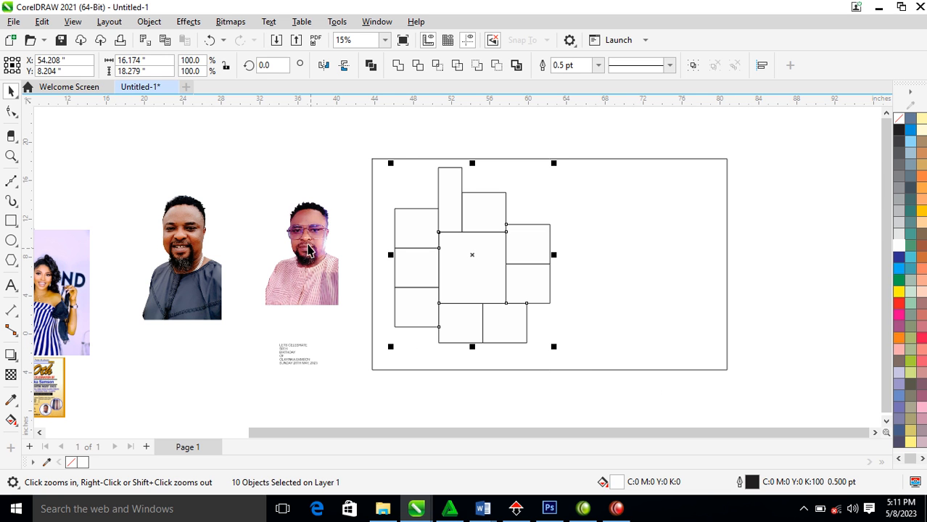
pyautogui.moveTo(254, 184); pyautogui.dragTo(594, 368)
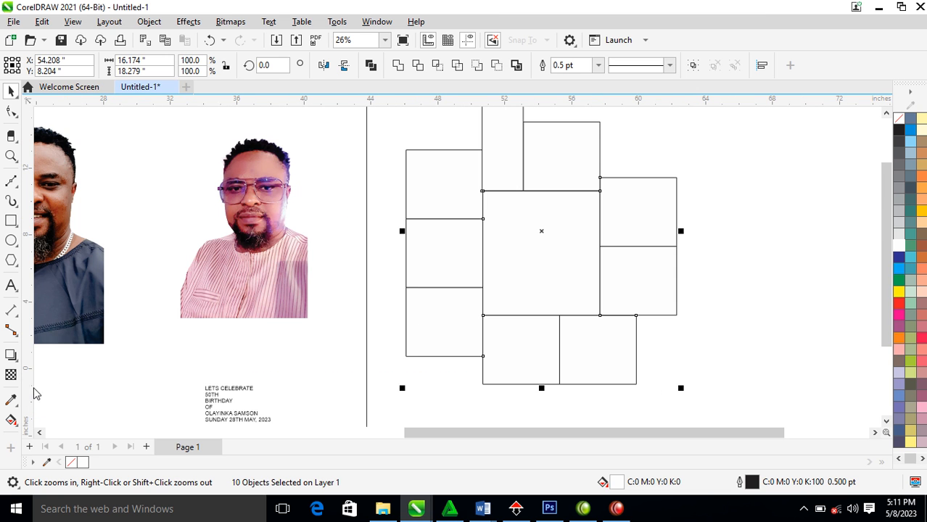
# Sample the dusky maroon (C36 M74 Y45 K12) from the pink shirt and fill the blocks with it
pyautogui.click(11, 401)
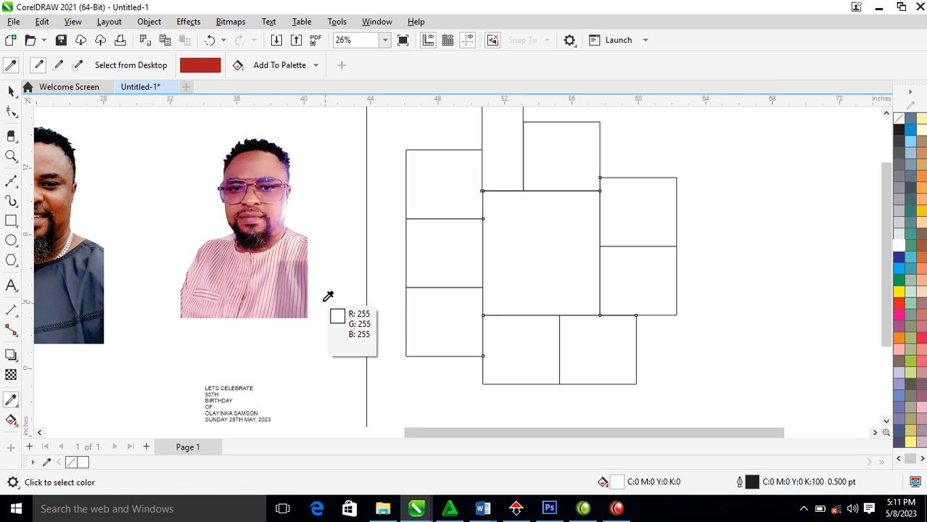
pyautogui.click(272, 237)
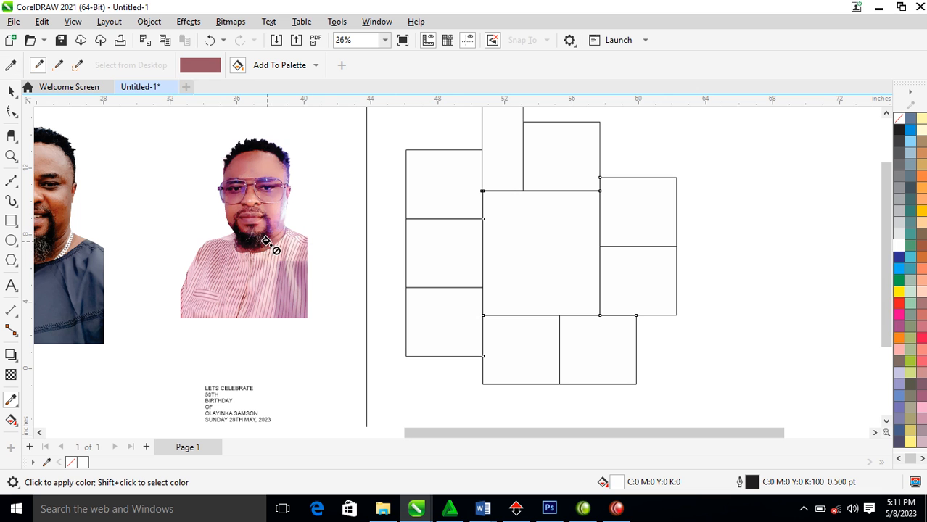
pyautogui.click(507, 239)
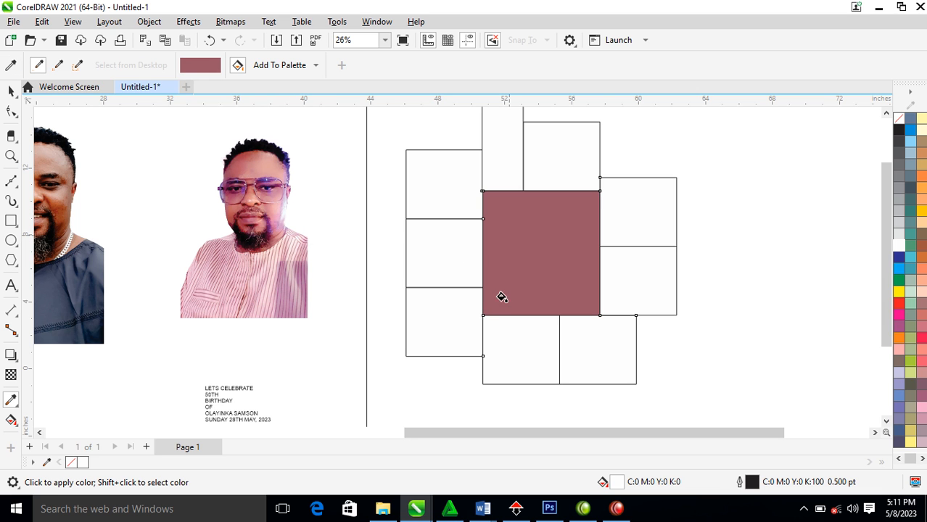
pyautogui.press('space')
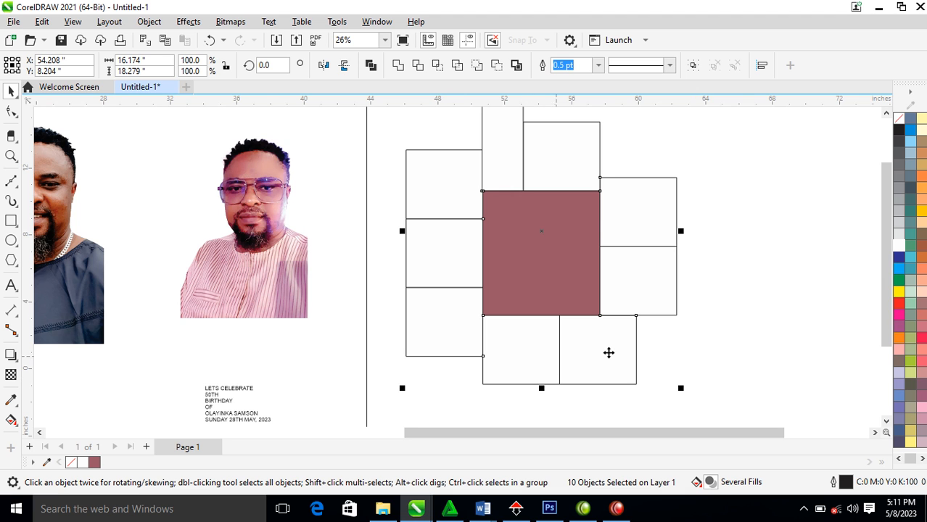
pyautogui.hotkey('ctrl', 'r')
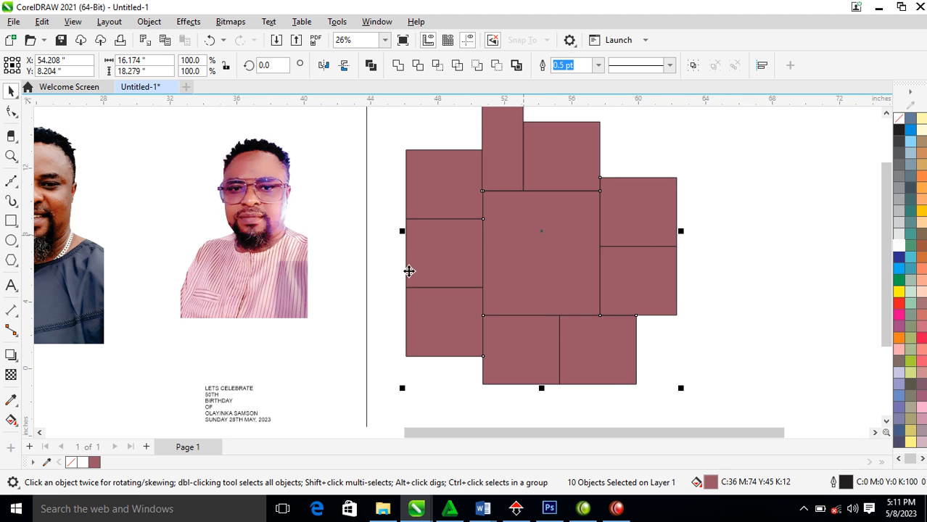
pyautogui.click(270, 261)
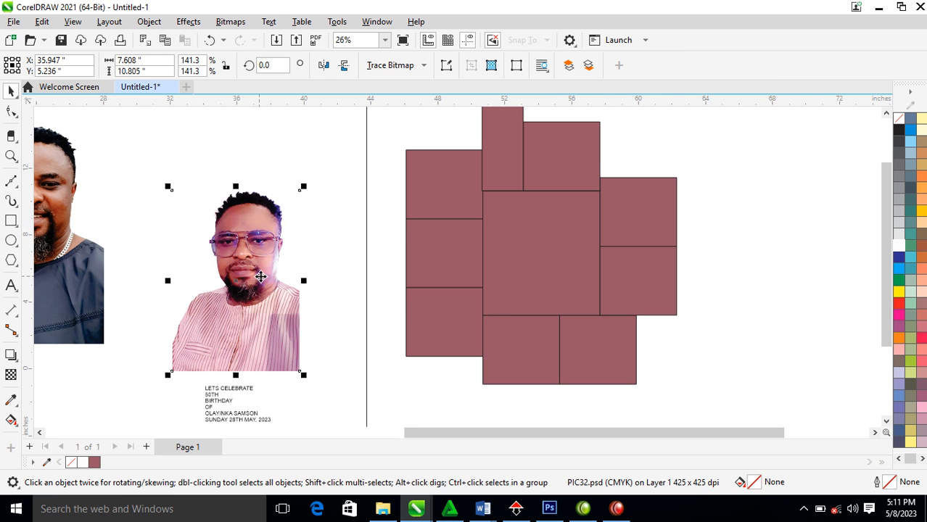
# Zoom to fit the photos and page, keeping the glasses portrait selected in place
pyautogui.scroll(-2, 268, 252)
pyautogui.press('F2')
pyautogui.moveTo(184, 141); pyautogui.dragTo(562, 354)
pyautogui.moveTo(293, 319); pyautogui.dragTo(510, 251)
pyautogui.press('Escape')
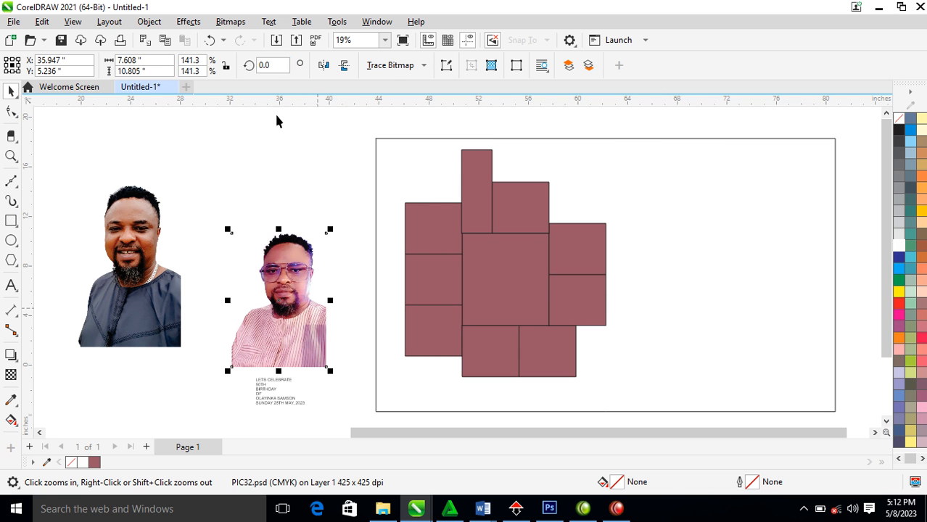
pyautogui.click(238, 25)
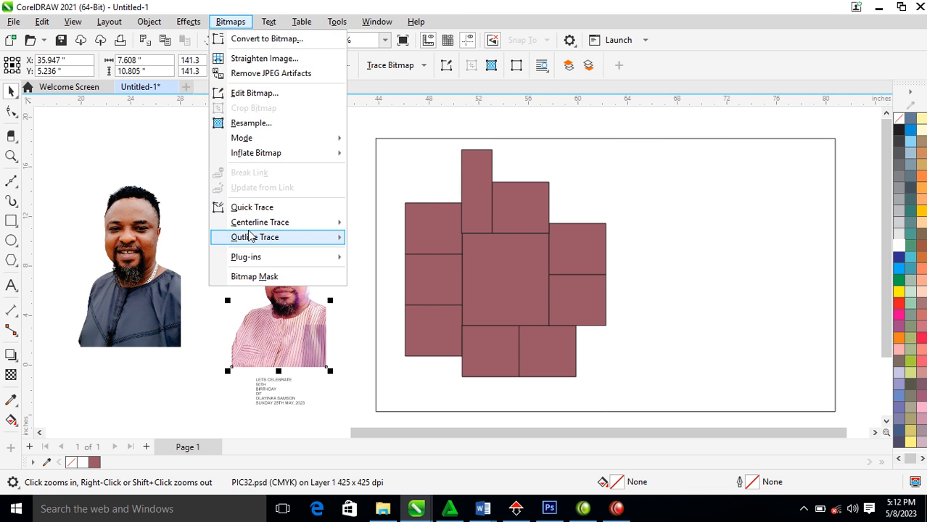
pyautogui.click(284, 346)
pyautogui.click(287, 276)
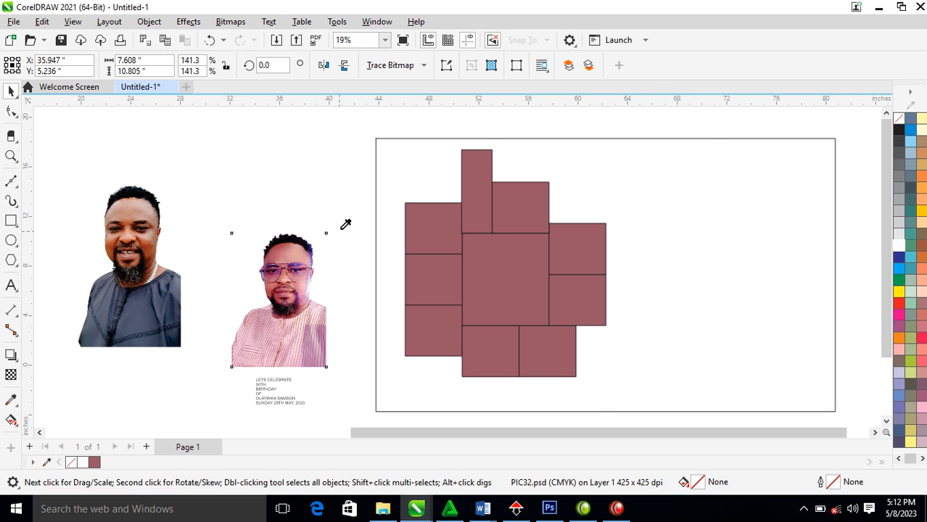
# Enlarge the portrait to about 229%, convert it to a 300 dpi bitmap, and move it left
pyautogui.moveTo(339, 239); pyautogui.dragTo(503, 149)
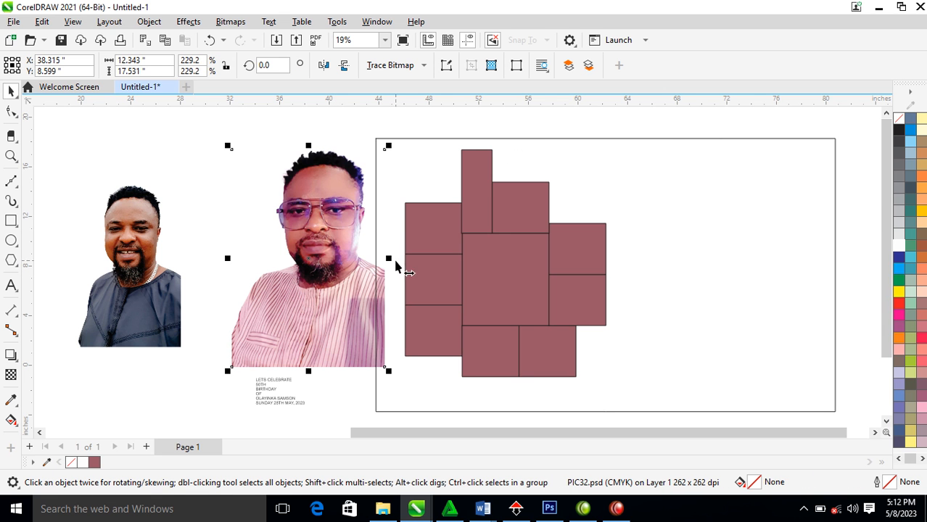
pyautogui.click(231, 22)
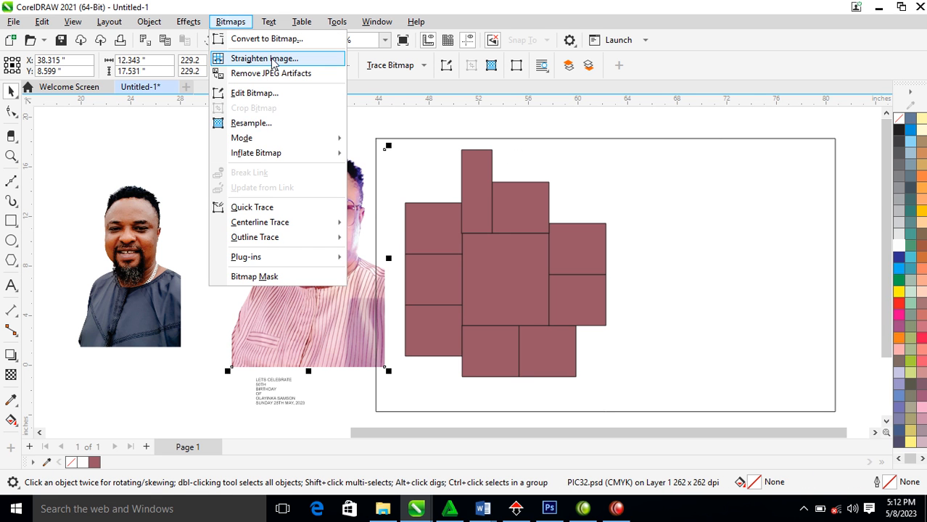
pyautogui.click(252, 39)
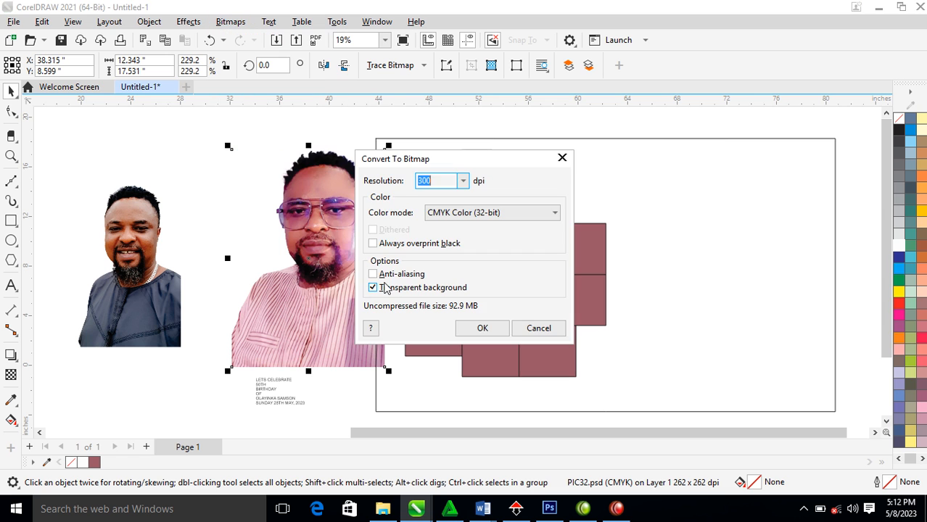
pyautogui.click(483, 327)
pyautogui.moveTo(331, 208); pyautogui.dragTo(241, 206)
pyautogui.moveTo(237, 193); pyautogui.dragTo(496, 255)
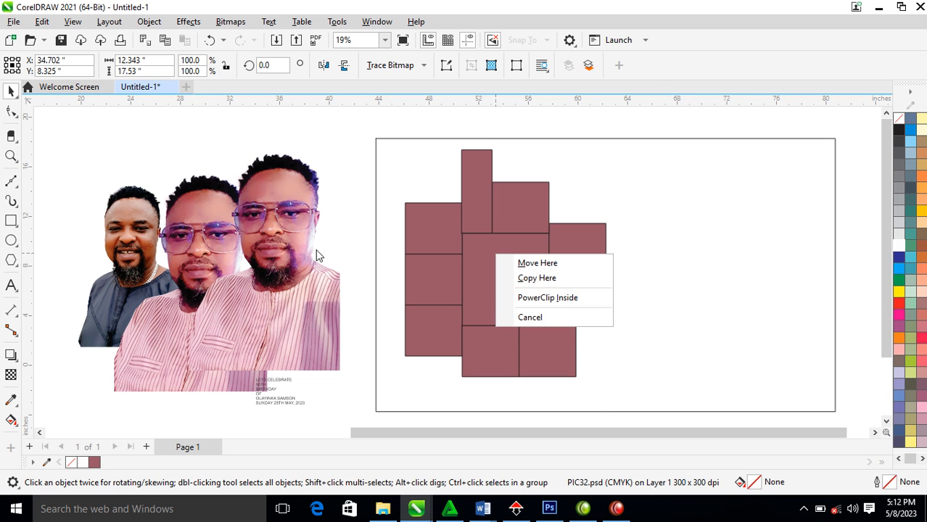
# Mirror the portrait horizontally and undo a trial clip into the centre block only
pyautogui.click(286, 276)
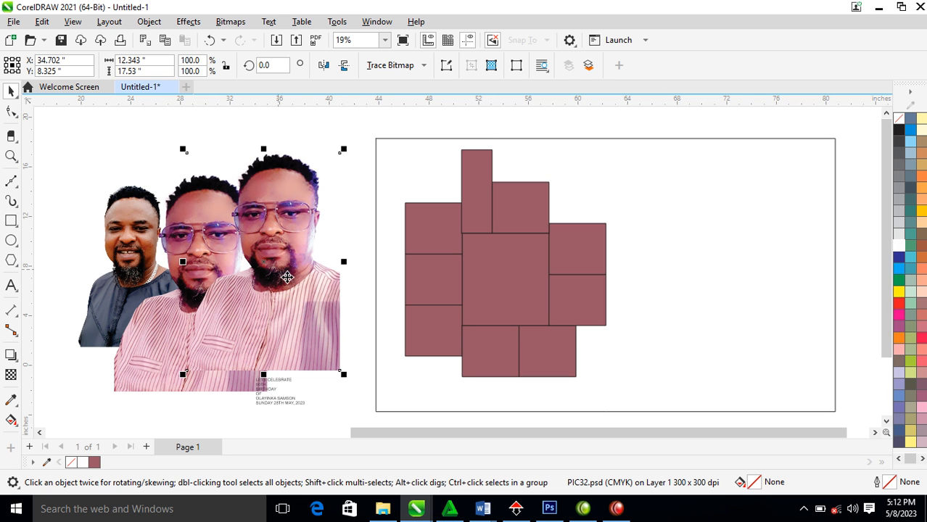
pyautogui.click(323, 65)
pyautogui.moveTo(291, 295); pyautogui.dragTo(534, 248)
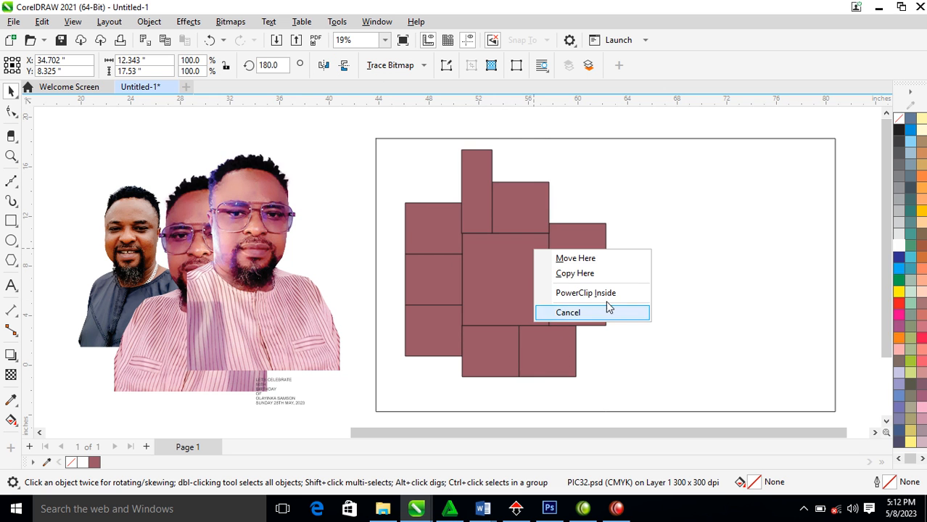
pyautogui.click(558, 293)
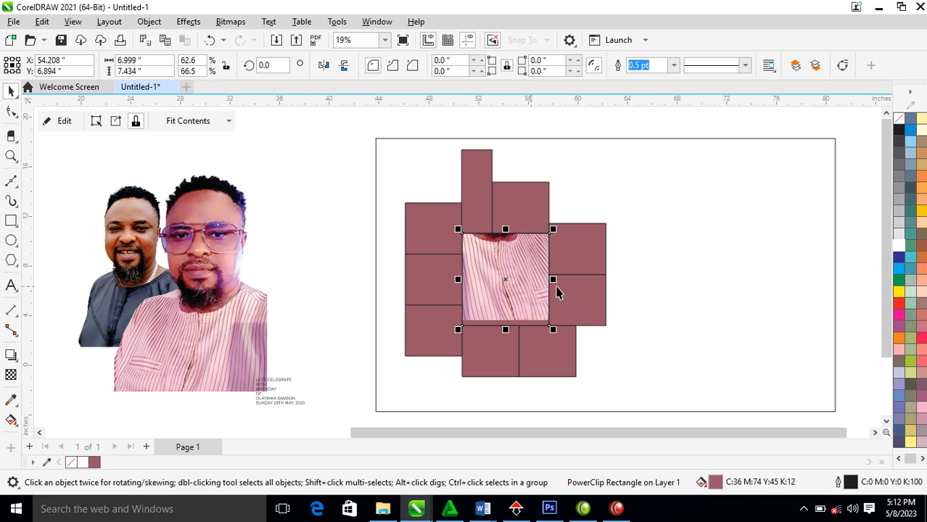
pyautogui.hotkey('ctrl', 'z')
# Group the ten maroon blocks and PowerClip the portrait inside the group
pyautogui.moveTo(357, 117); pyautogui.dragTo(642, 411)
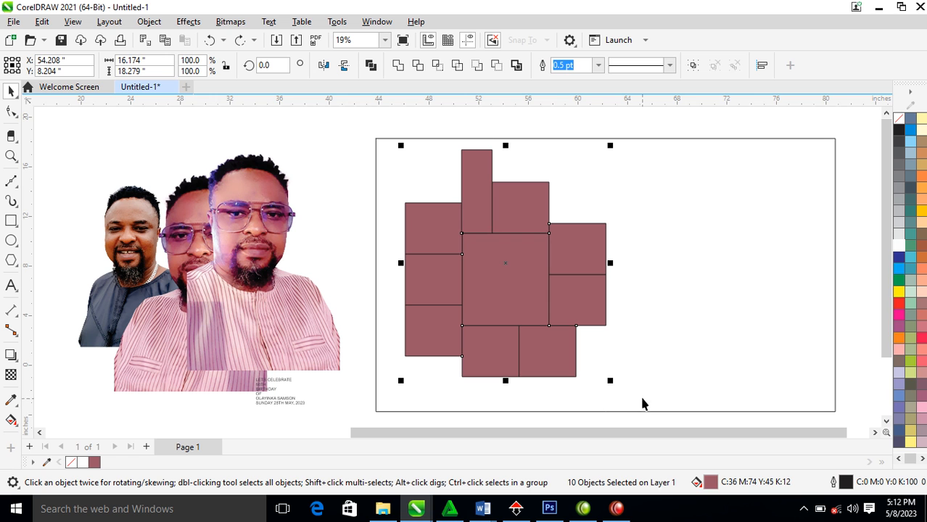
pyautogui.hotkey('ctrl', 'g')
pyautogui.moveTo(286, 286); pyautogui.dragTo(500, 267)
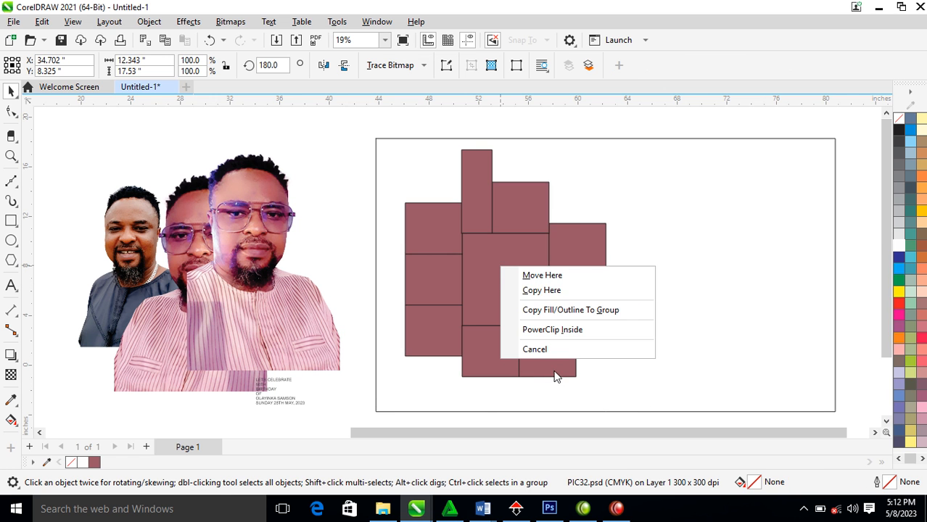
pyautogui.click(552, 330)
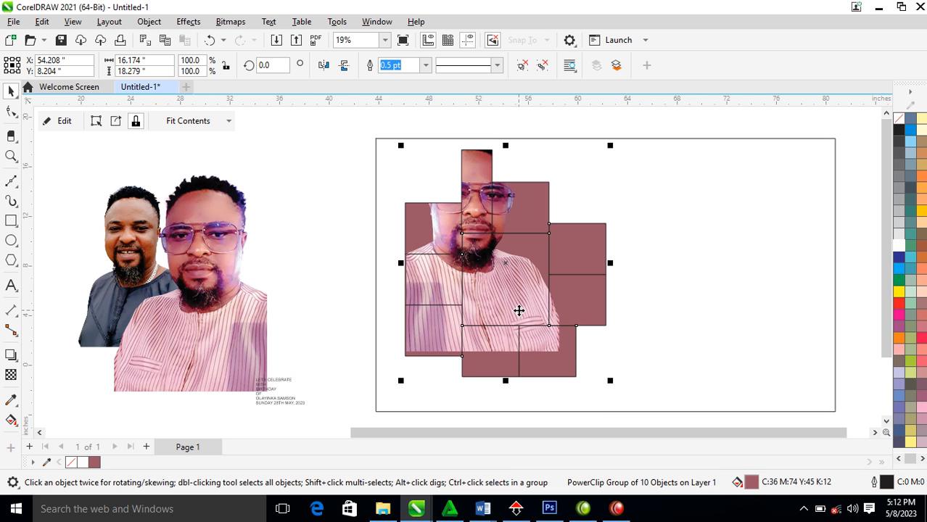
# Reposition the portrait inside the blocks and scale it to 119.2%
pyautogui.keyDown('ctrl'); pyautogui.click(506, 265); pyautogui.keyUp('ctrl')
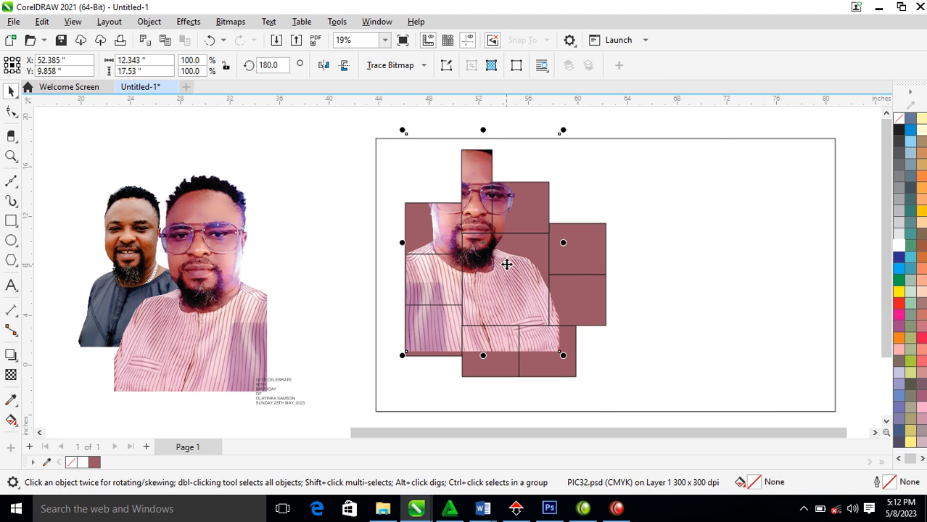
pyautogui.moveTo(504, 267); pyautogui.dragTo(515, 299)
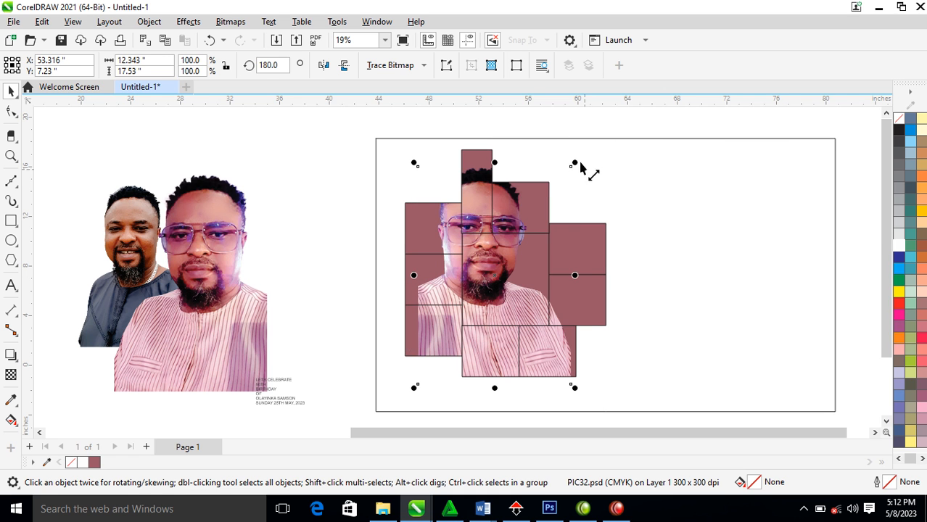
pyautogui.moveTo(573, 164); pyautogui.dragTo(613, 134)
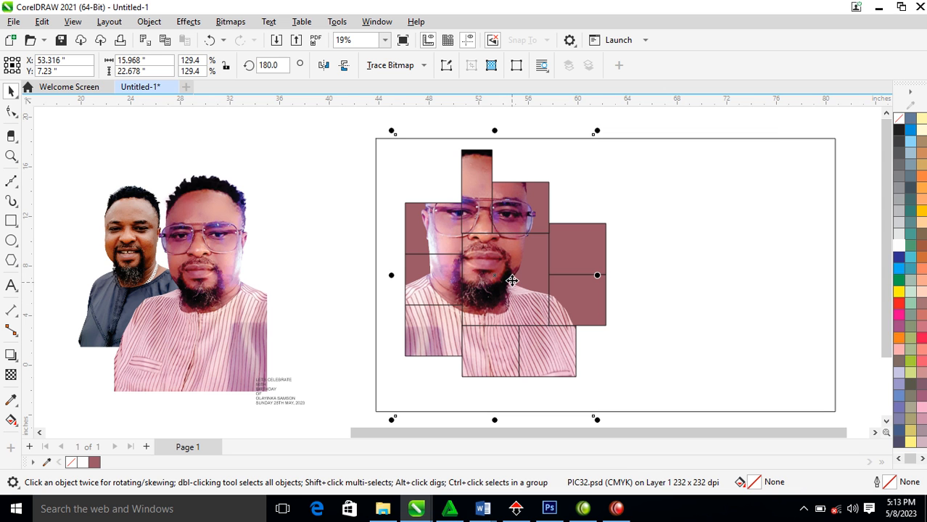
pyautogui.moveTo(502, 272); pyautogui.dragTo(523, 265)
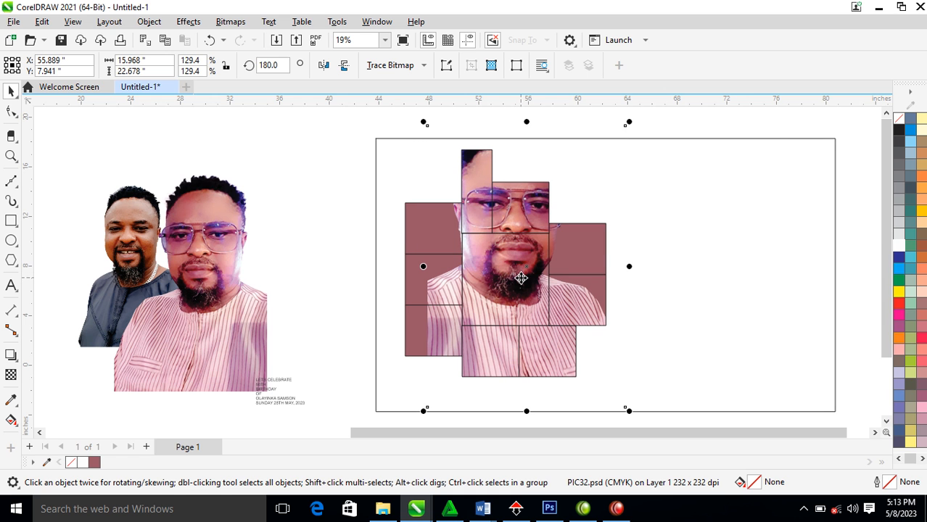
pyautogui.moveTo(519, 274); pyautogui.dragTo(528, 279)
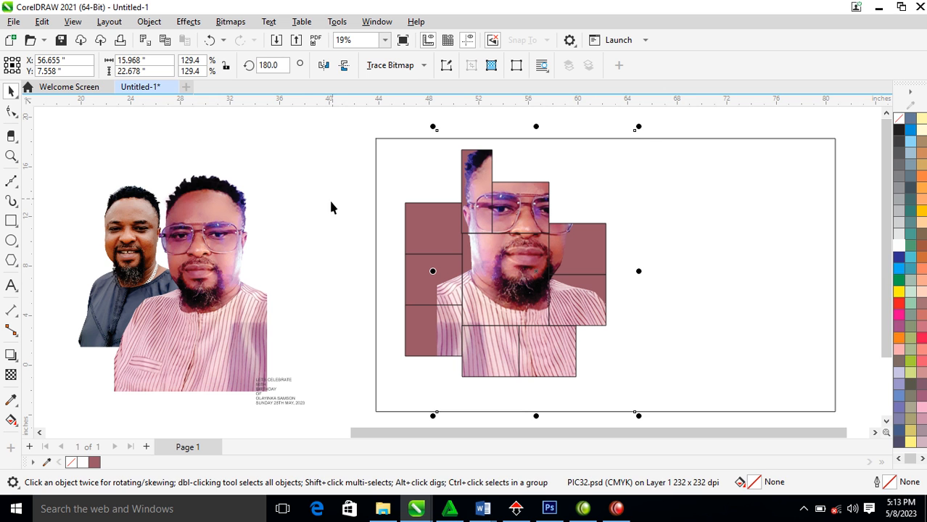
pyautogui.click(339, 166)
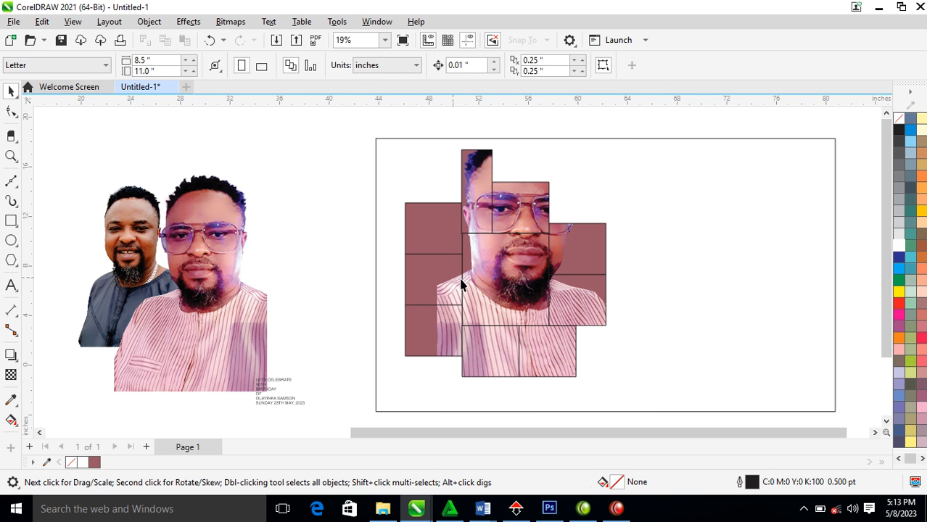
pyautogui.click(518, 261)
pyautogui.moveTo(638, 126); pyautogui.dragTo(631, 140)
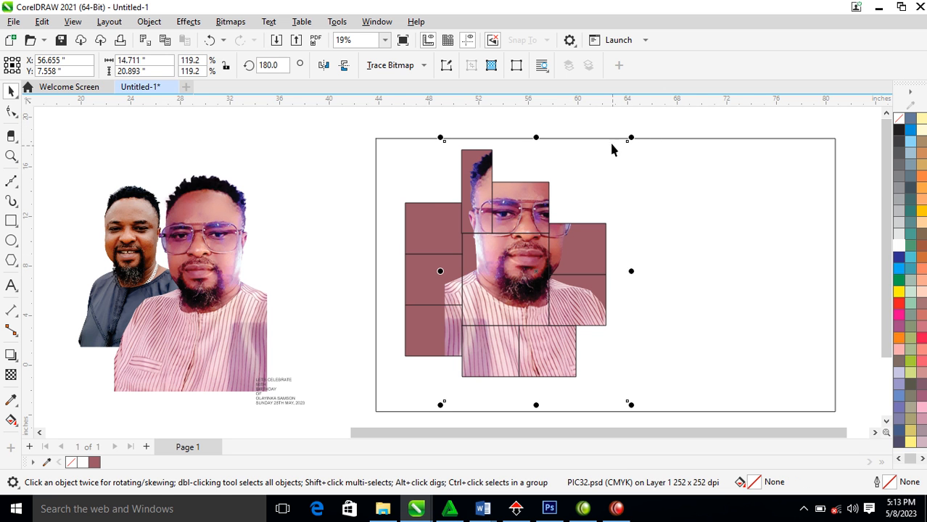
# Shift the clipped collage slightly down and leave a copy of it over the left photos
pyautogui.click(611, 131)
pyautogui.click(569, 251)
pyautogui.moveTo(578, 261)
pyautogui.mouseDown()
pyautogui.moveTo(579, 281)
pyautogui.moveTo(578, 266)
pyautogui.mouseUp()
pyautogui.moveTo(579, 274); pyautogui.dragTo(184, 298)
pyautogui.rightClick(285, 291)
pyautogui.click(209, 276)
pyautogui.click(304, 187)
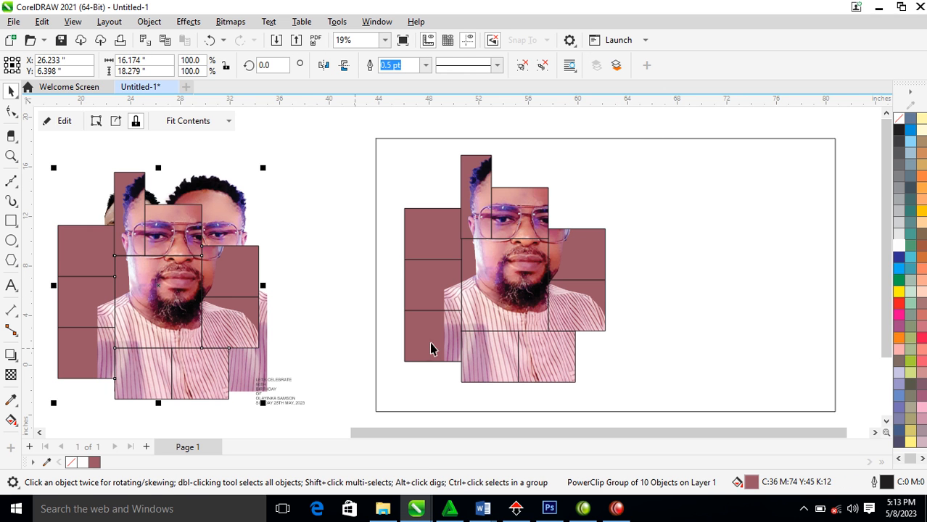
# Ungroup the collage, extract the portrait from the centre block, and edit its nodes
pyautogui.click(515, 262)
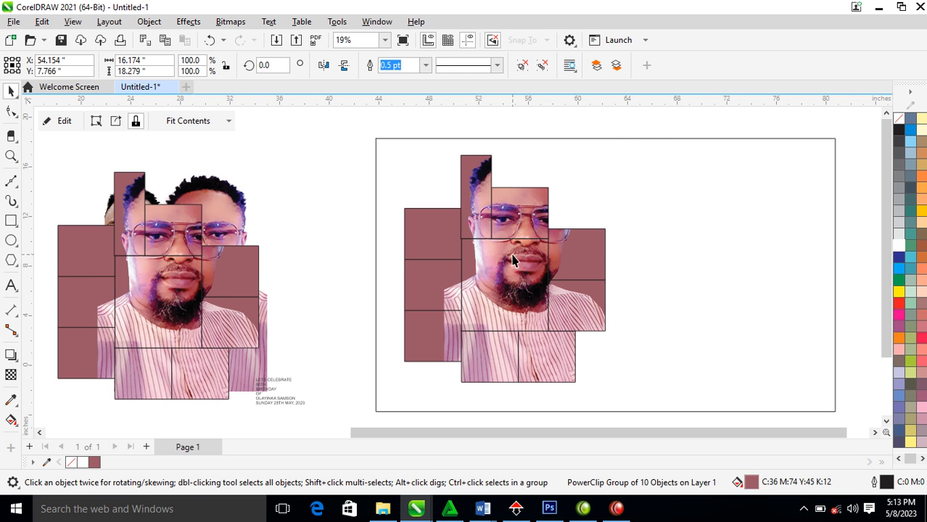
pyautogui.click(544, 67)
pyautogui.click(316, 249)
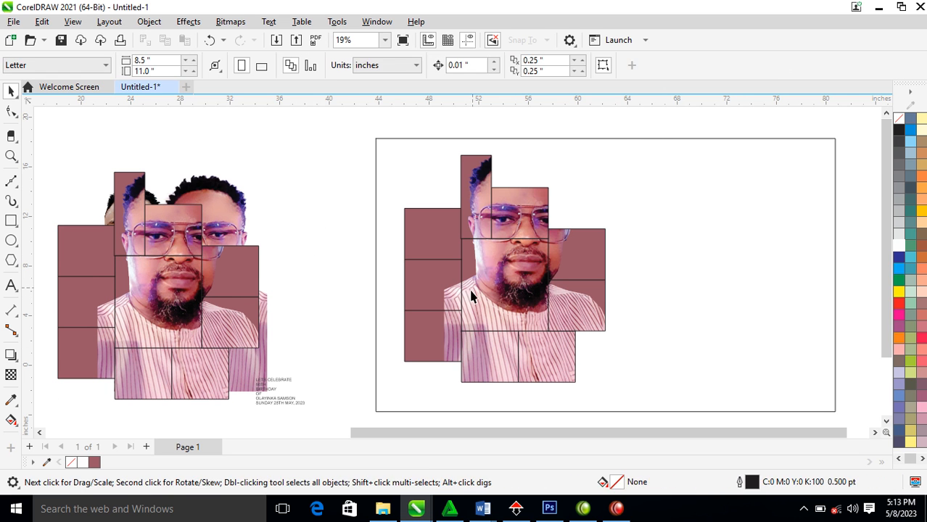
pyautogui.click(527, 269)
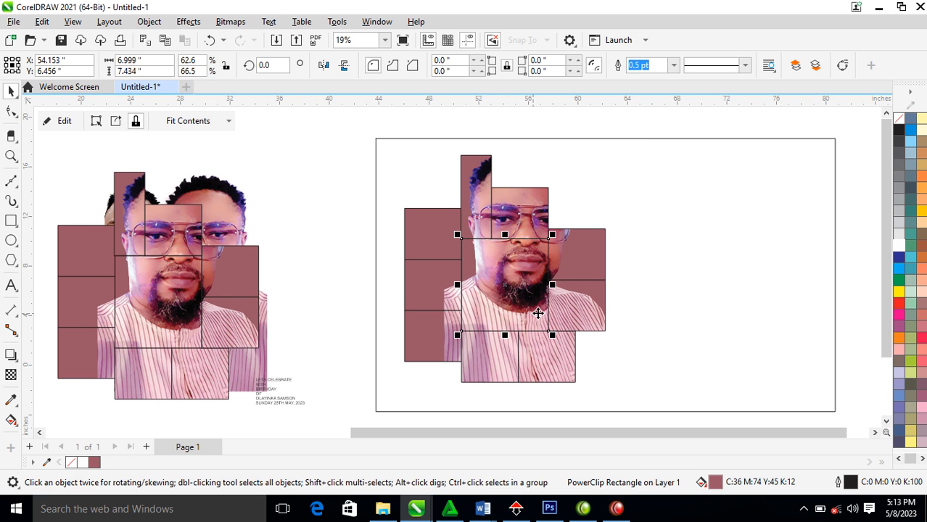
pyautogui.rightClick(531, 260)
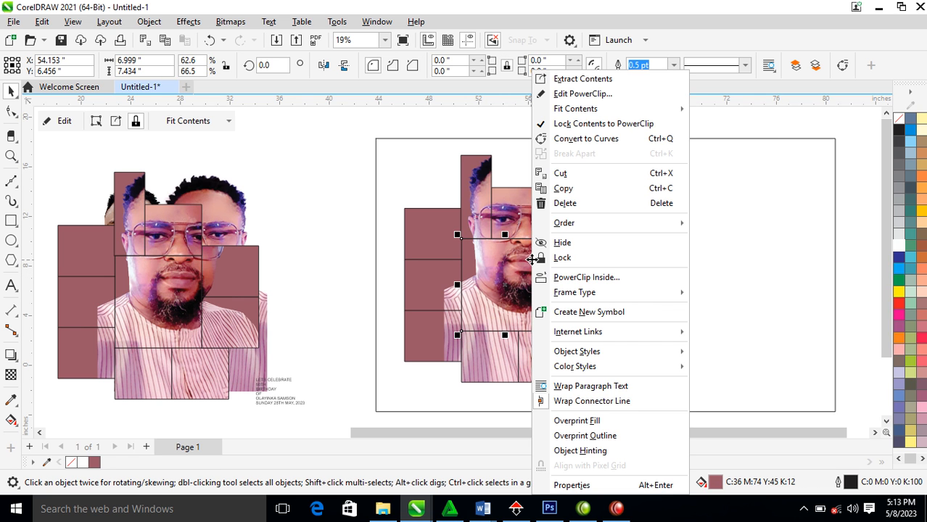
pyautogui.click(591, 80)
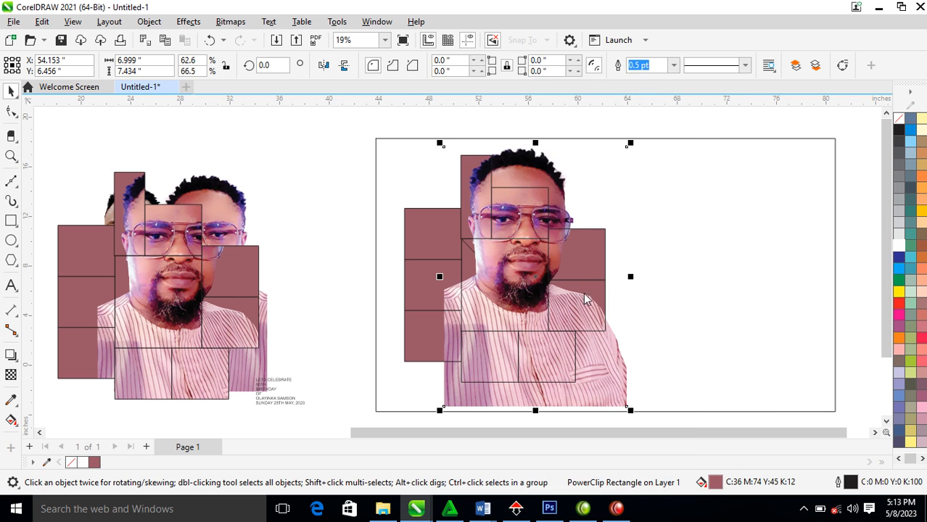
pyautogui.click(720, 284)
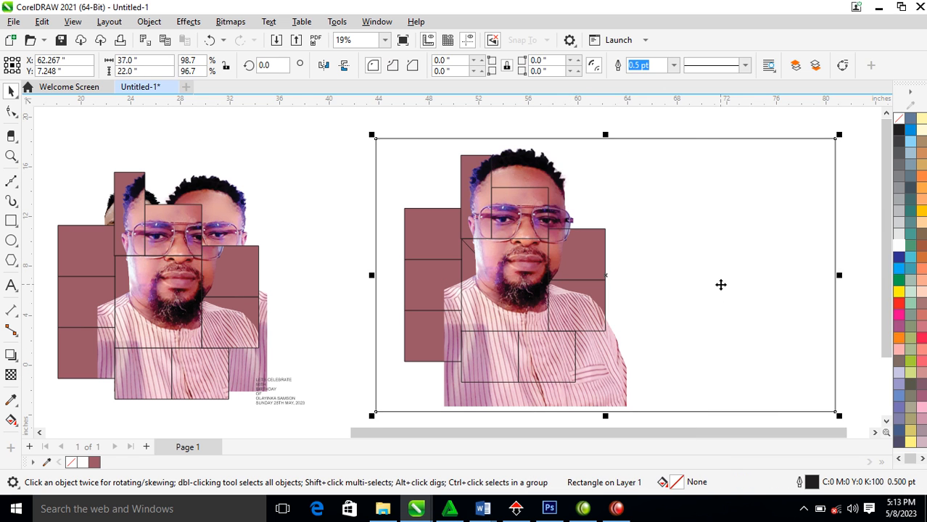
pyautogui.click(616, 400)
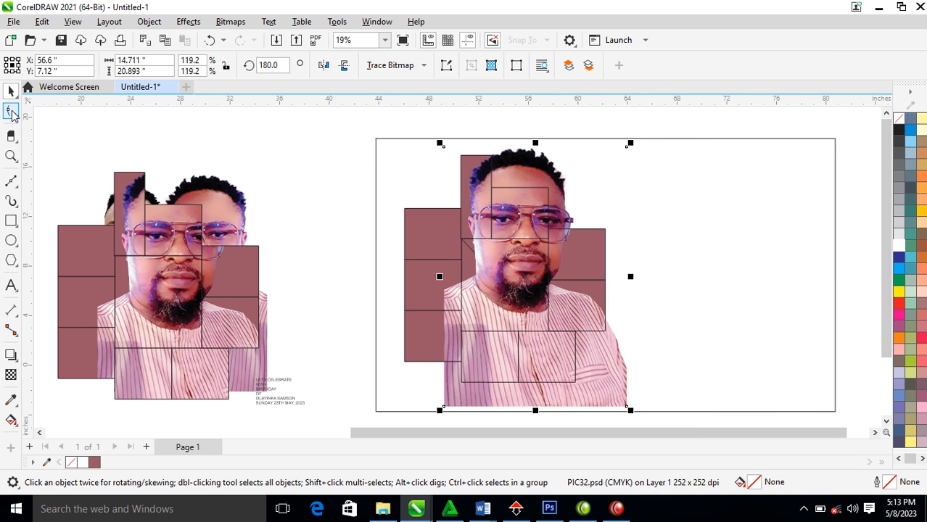
pyautogui.click(11, 111)
pyautogui.moveTo(393, 352); pyautogui.dragTo(624, 268)
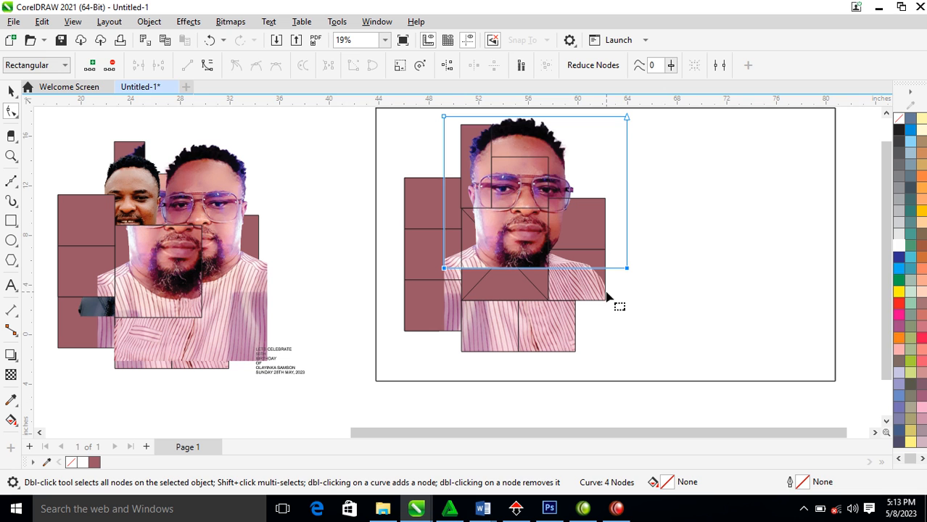
pyautogui.press('space')
# Undo a trial deletion of the chest frame and realign that frame on the middle block
pyautogui.click(496, 295)
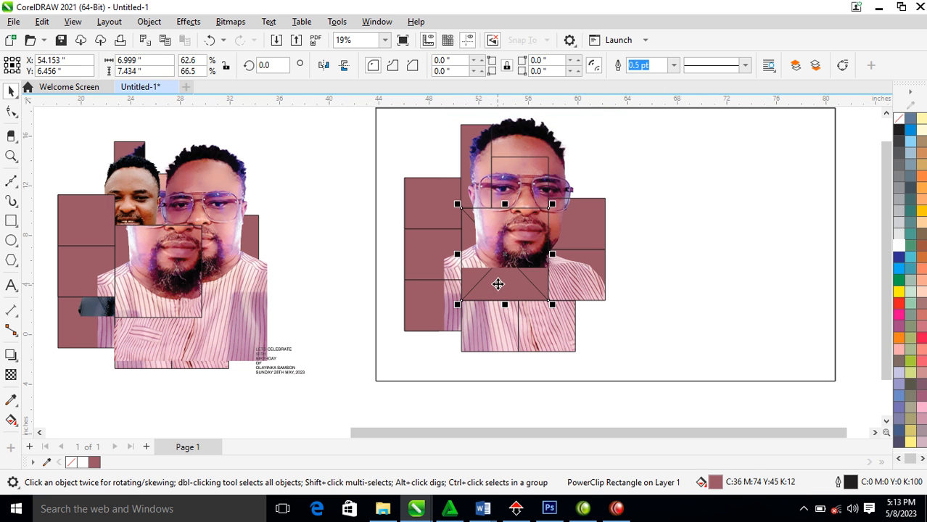
pyautogui.press('Delete')
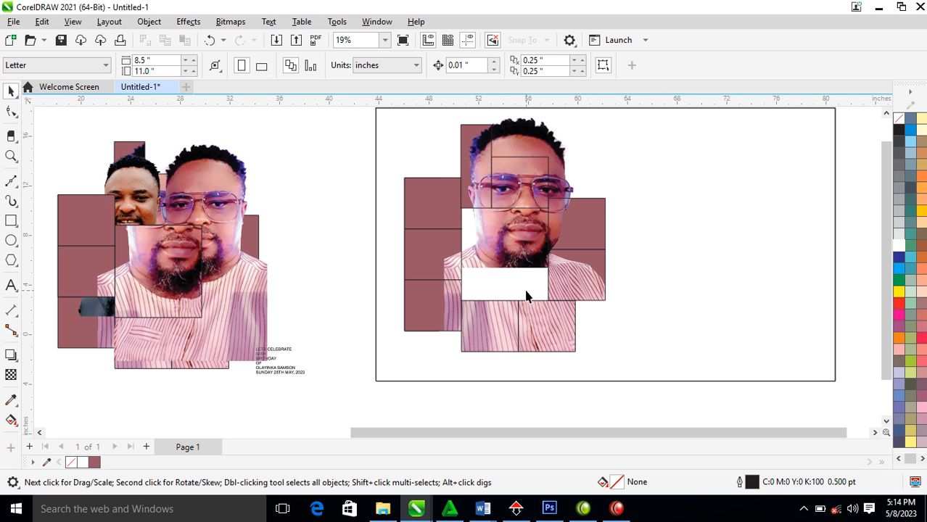
pyautogui.hotkey('ctrl', 'z')
pyautogui.hotkey('ctrl', 'z')
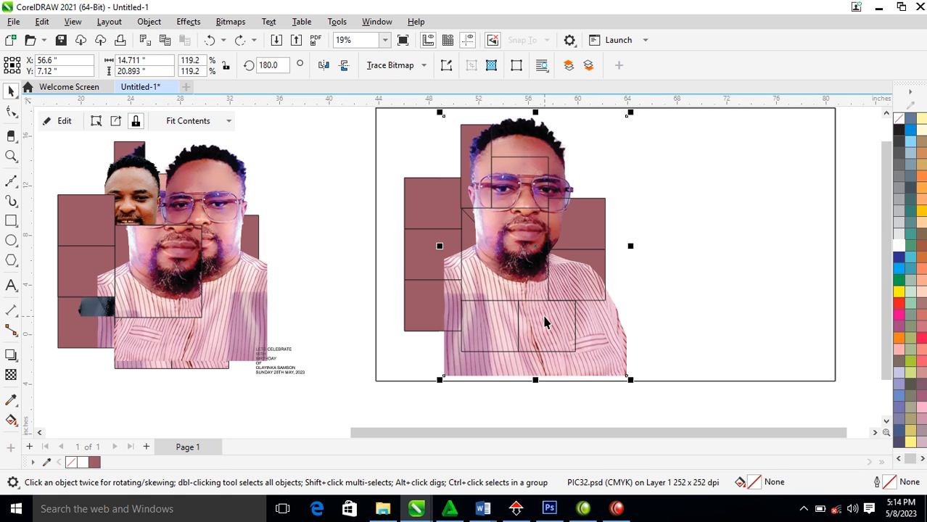
pyautogui.hotkey('ctrl', 'shift', 'z')
pyautogui.moveTo(525, 265); pyautogui.dragTo(725, 272)
pyautogui.keyDown('shift'); pyautogui.click(519, 254); pyautogui.keyUp('shift')
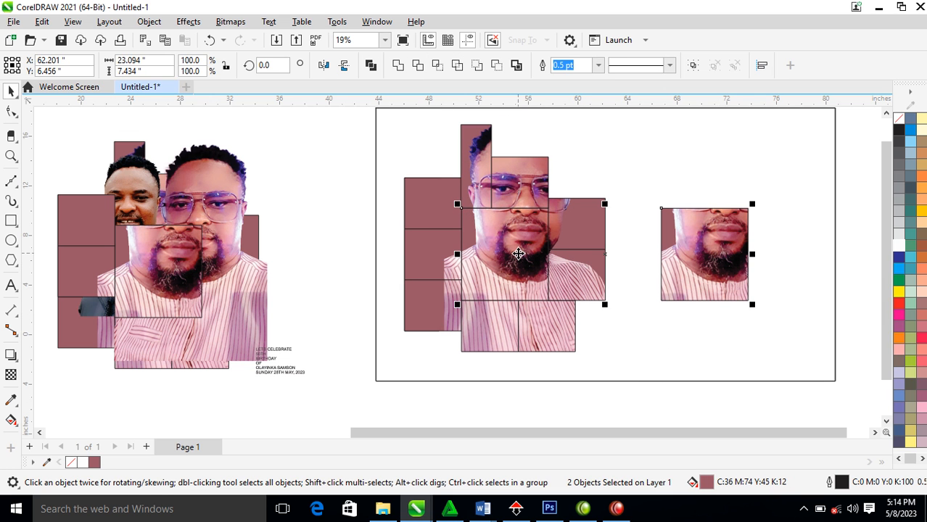
pyautogui.press('c')
# Extract the photo from the middle frame, raise its bottom edge to crop it, and delete the crossed chest block
pyautogui.click(691, 263)
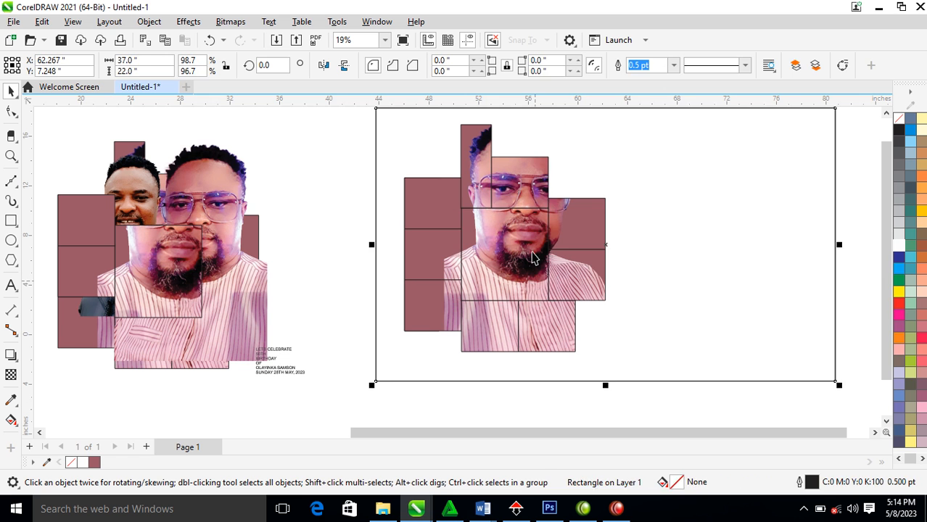
pyautogui.rightClick(533, 268)
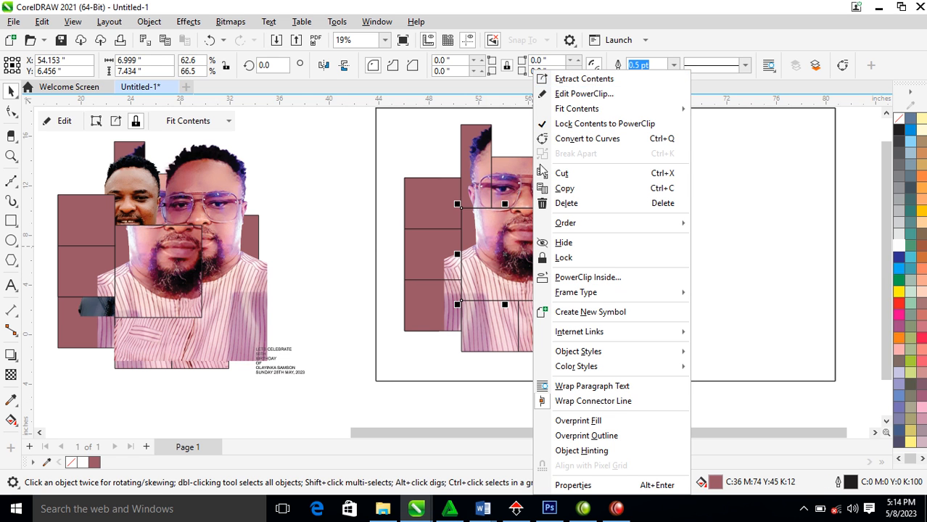
pyautogui.click(595, 84)
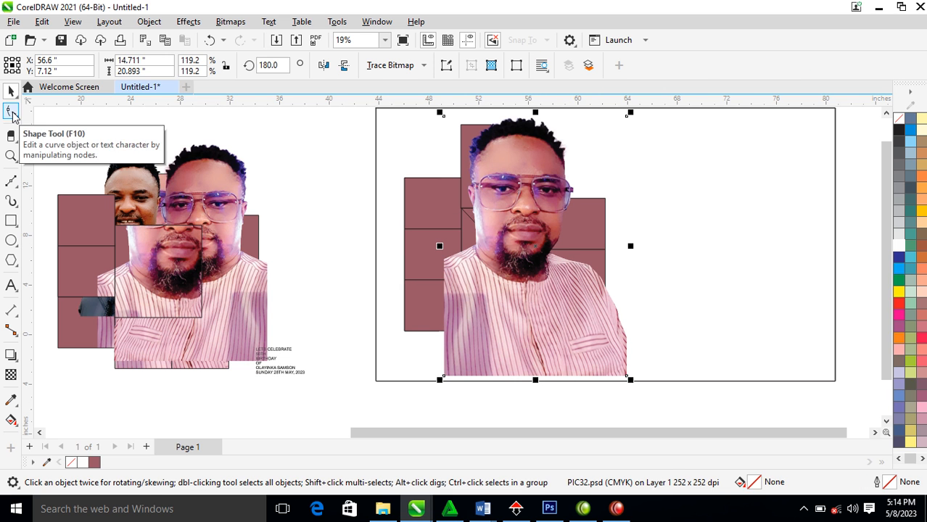
pyautogui.click(11, 113)
pyautogui.moveTo(404, 330); pyautogui.dragTo(686, 399)
pyautogui.moveTo(626, 377); pyautogui.dragTo(620, 268)
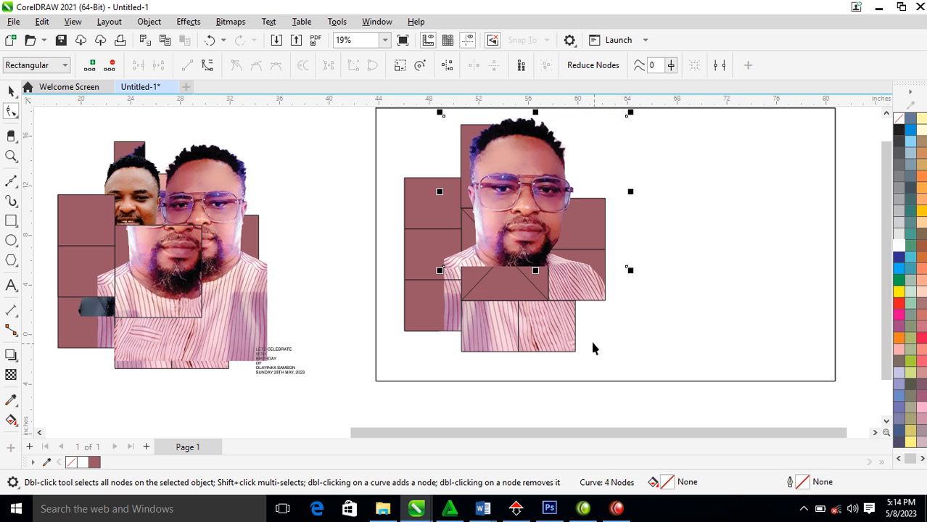
pyautogui.press('space')
pyautogui.click(536, 286)
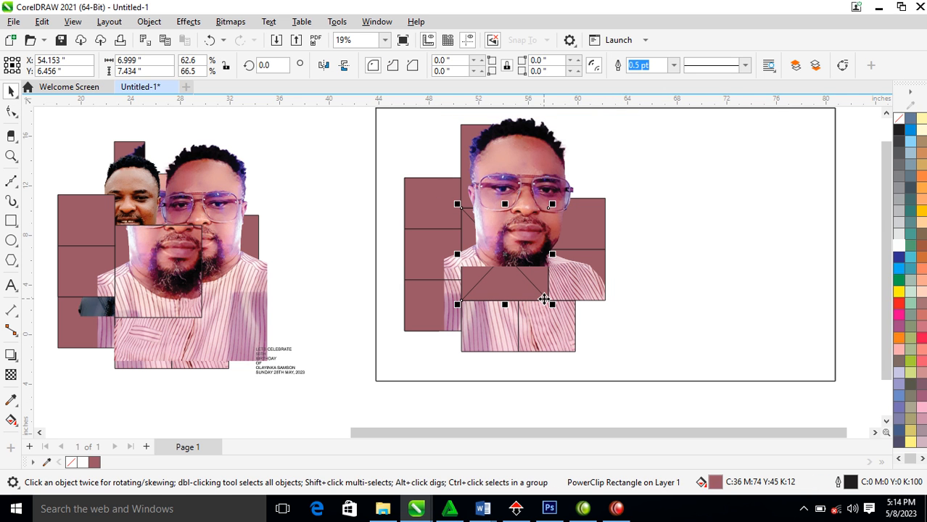
pyautogui.press('Delete')
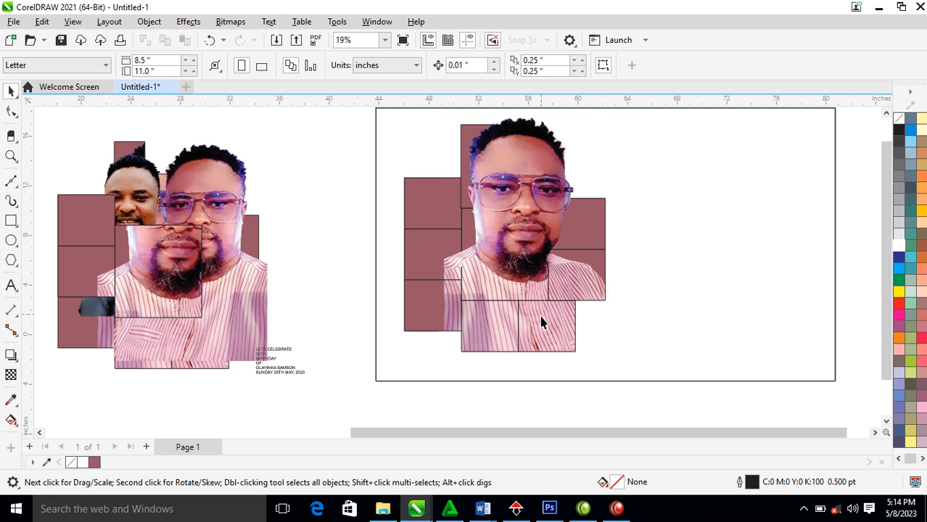
# Extract the lower-left block's contents and remove its PowerClip frame
pyautogui.scroll(-2, 530, 283)
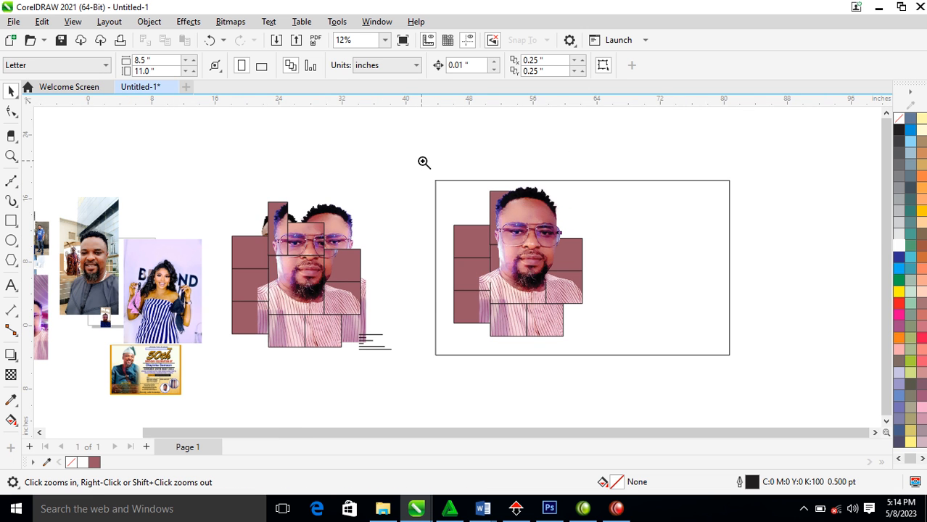
pyautogui.moveTo(430, 176); pyautogui.dragTo(649, 366)
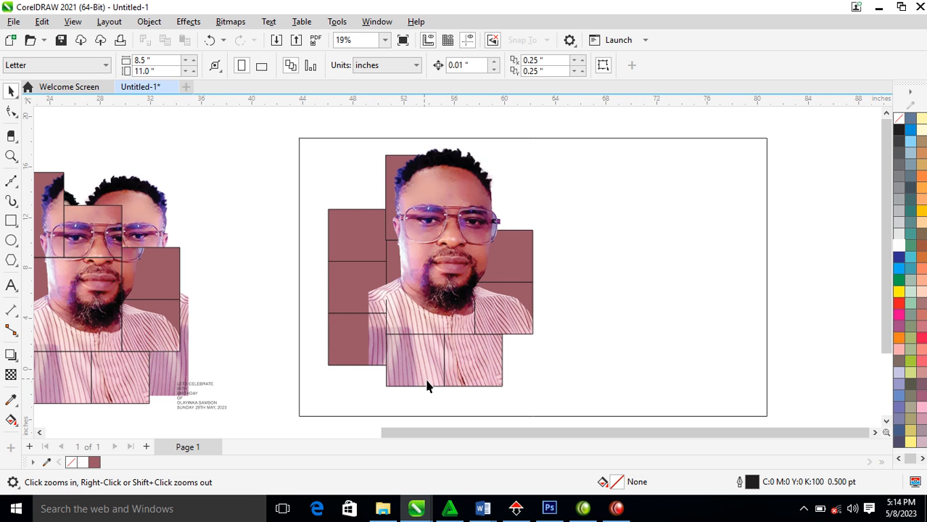
pyautogui.click(366, 348)
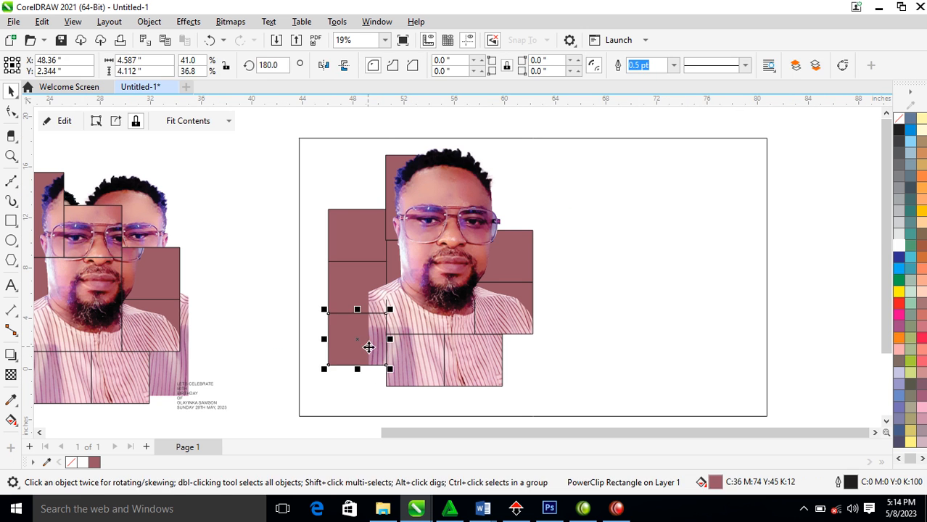
pyautogui.rightClick(378, 344)
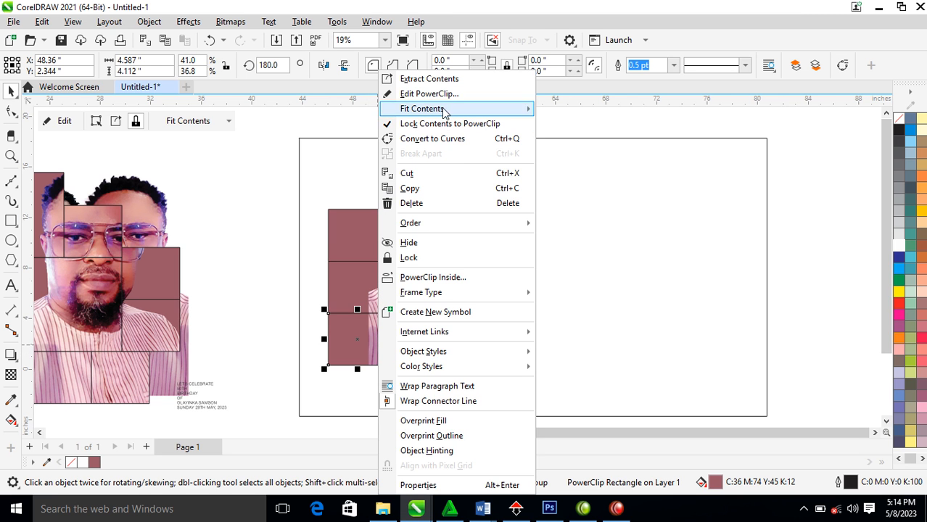
pyautogui.click(451, 80)
pyautogui.click(377, 359)
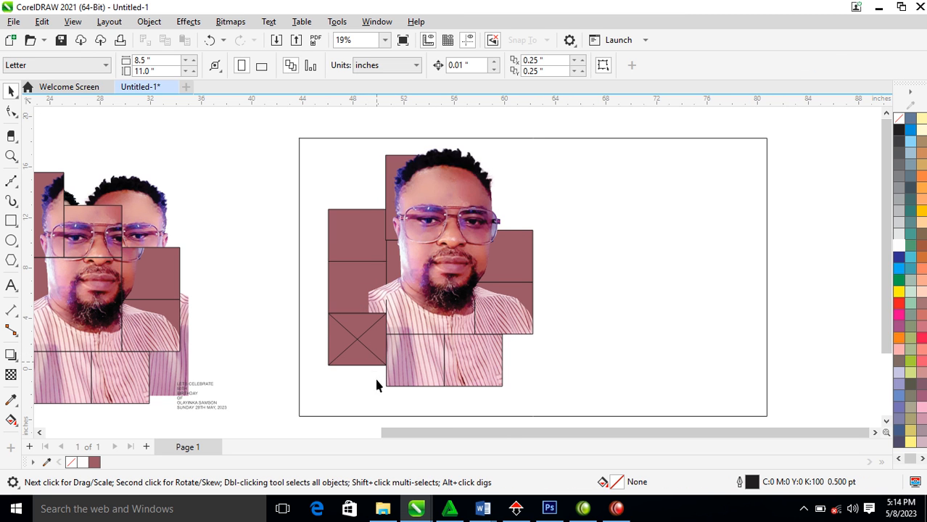
pyautogui.rightClick(374, 337)
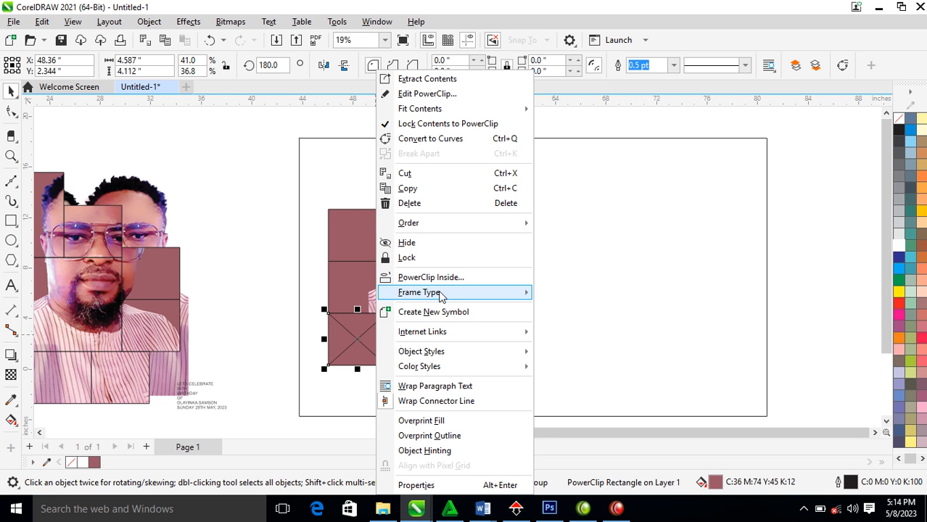
pyautogui.moveTo(440, 294)
pyautogui.click(596, 330)
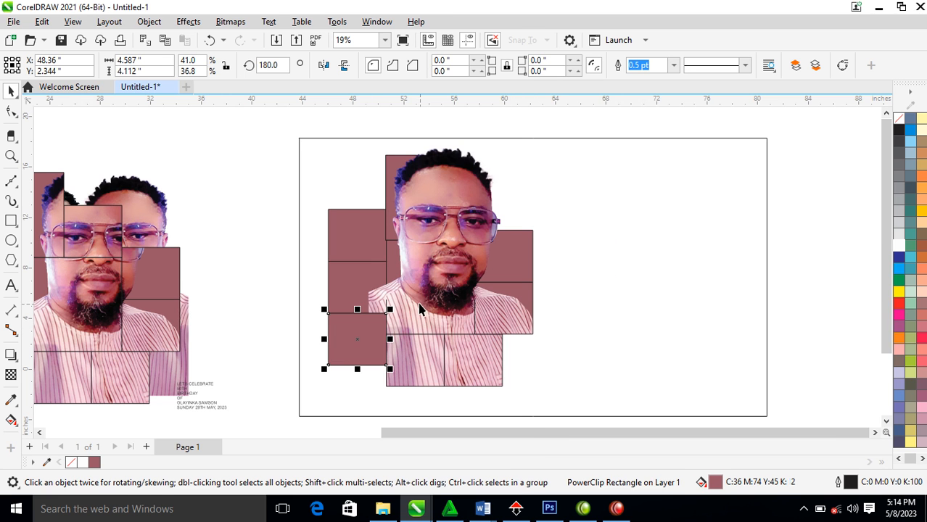
# Remove the PowerClip frame from the middle-left block, leaving a plain maroon rectangle
pyautogui.rightClick(368, 284)
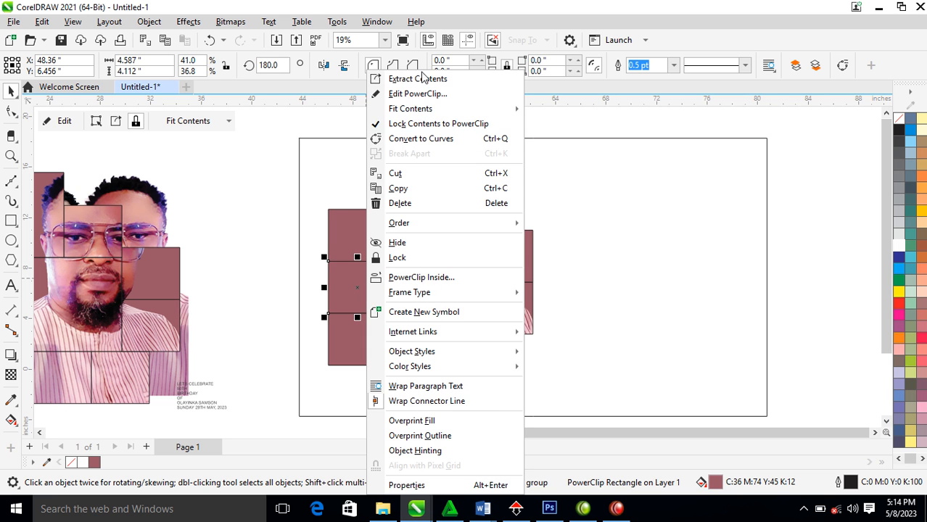
pyautogui.click(429, 79)
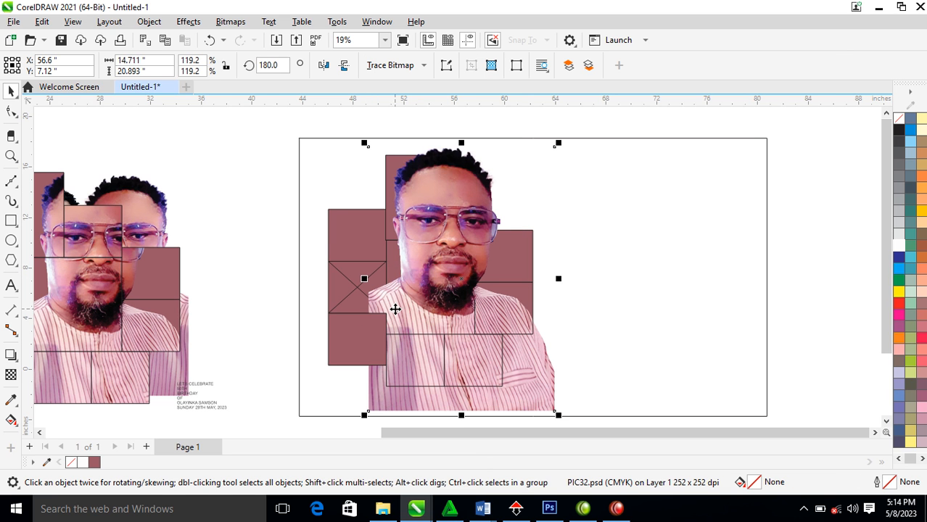
pyautogui.hotkey('ctrl', 'z')
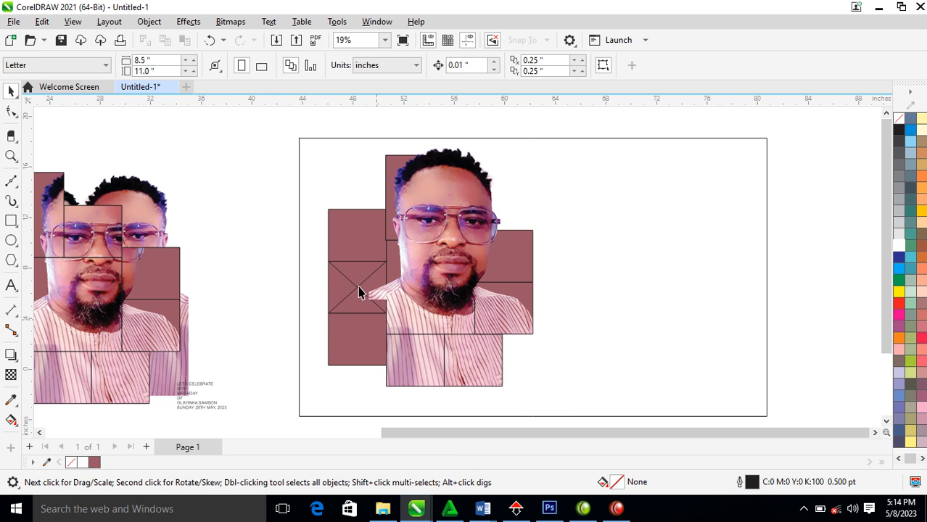
pyautogui.rightClick(353, 286)
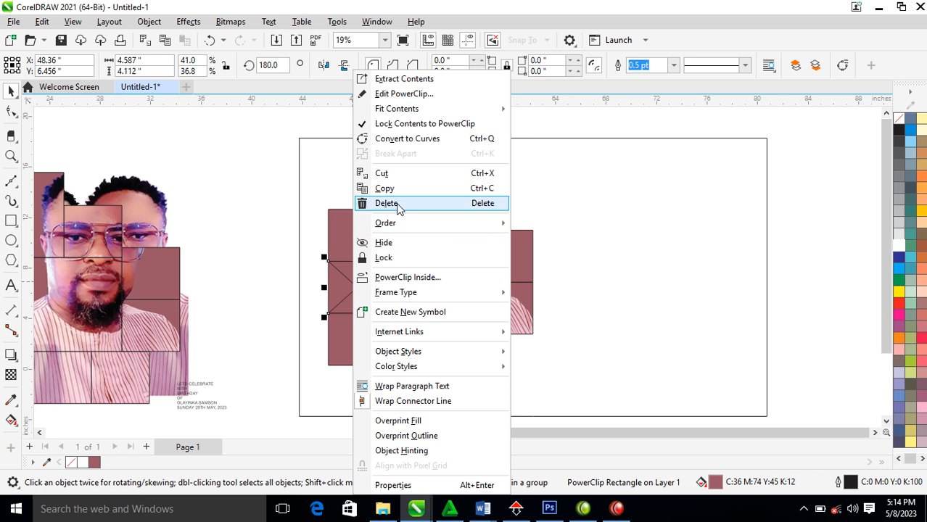
pyautogui.moveTo(412, 300)
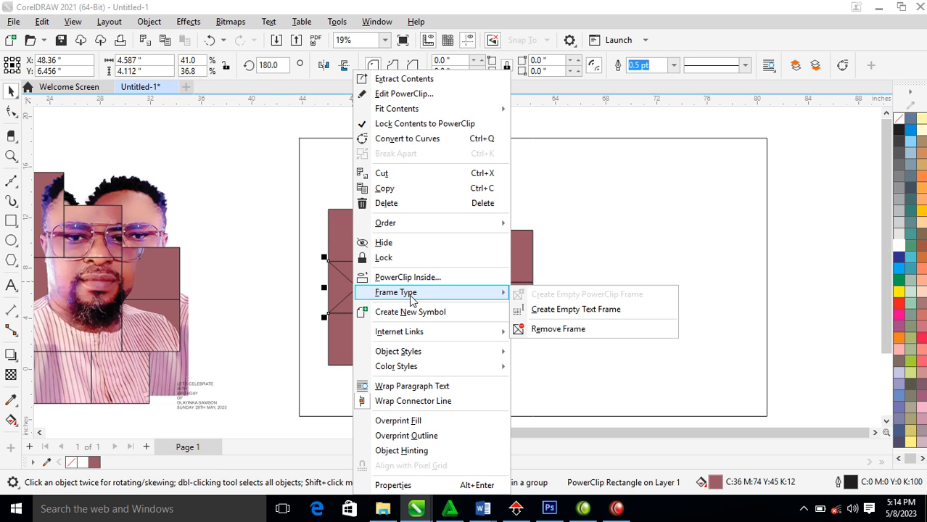
pyautogui.click(550, 330)
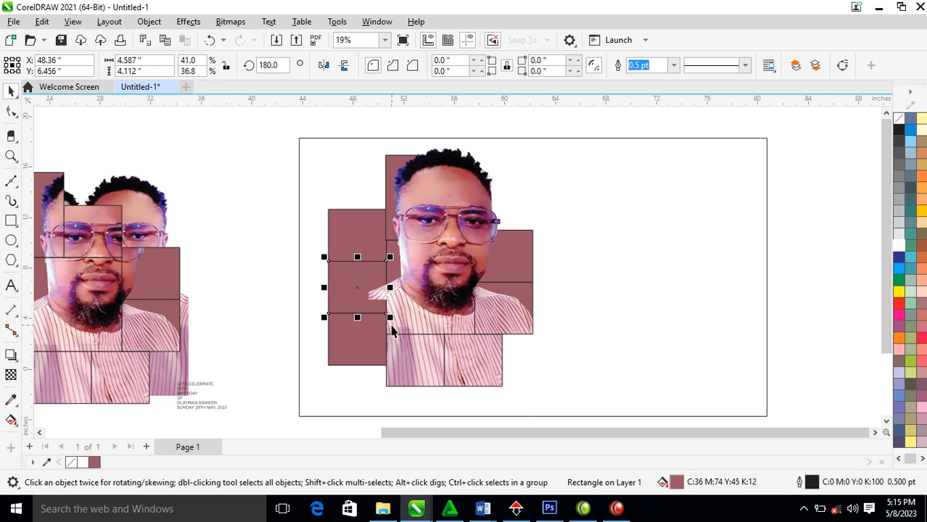
# Select the portrait photo and its left-edge nodes, then go back to selecting whole objects
pyautogui.click(396, 177)
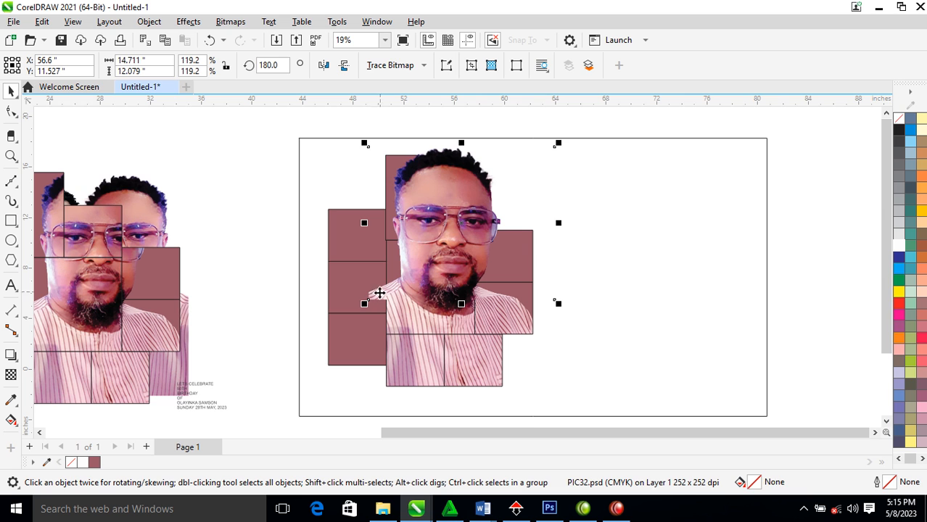
pyautogui.click(716, 242)
pyautogui.click(435, 239)
pyautogui.click(11, 110)
pyautogui.moveTo(327, 118); pyautogui.dragTo(388, 306)
pyautogui.press('space')
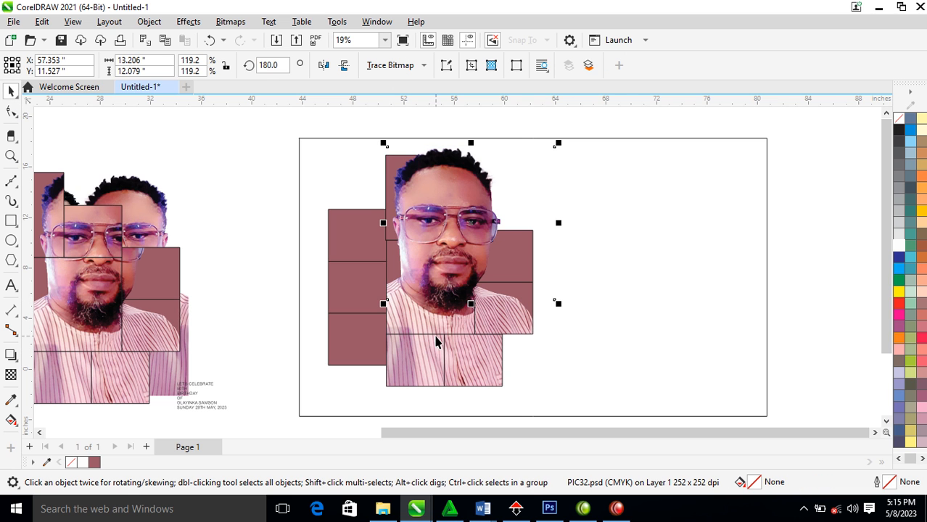
# Refill the middle-left brown block with a darker maroon in Edit Fill
pyautogui.click(369, 287)
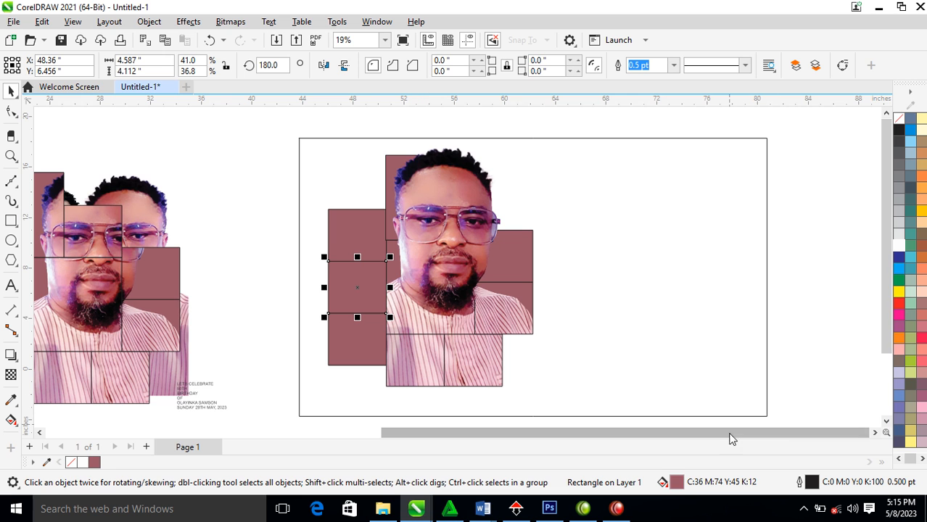
pyautogui.doubleClick(675, 483)
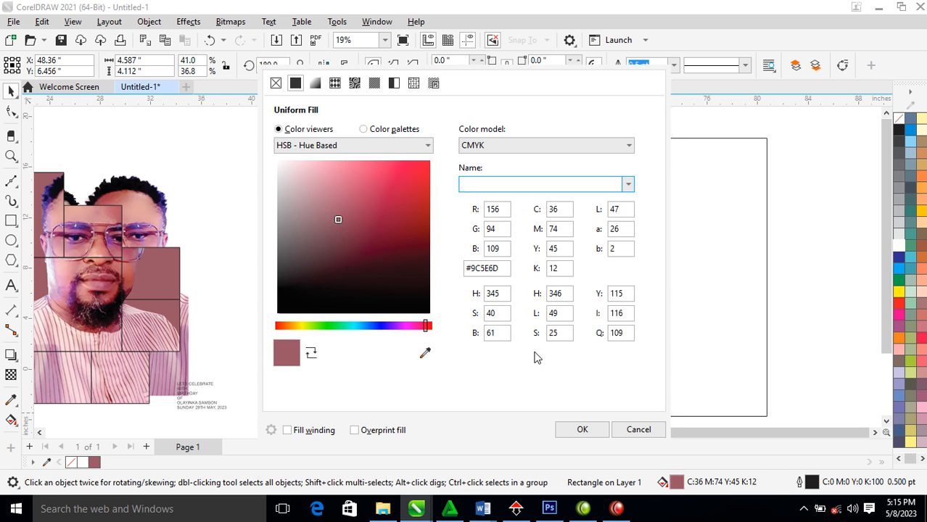
pyautogui.moveTo(337, 220); pyautogui.dragTo(360, 253)
pyautogui.click(577, 429)
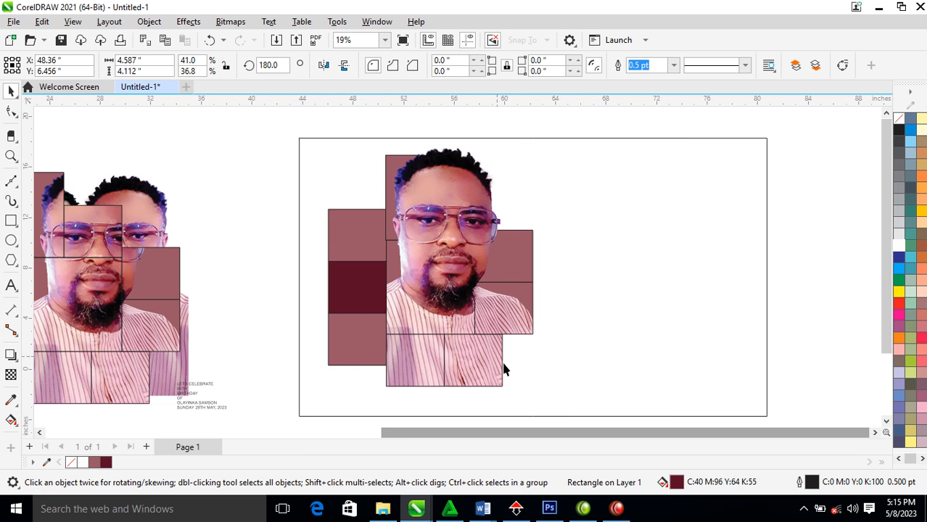
# Refill the lower-left block dark maroon #672936, then select every object on the card
pyautogui.click(369, 341)
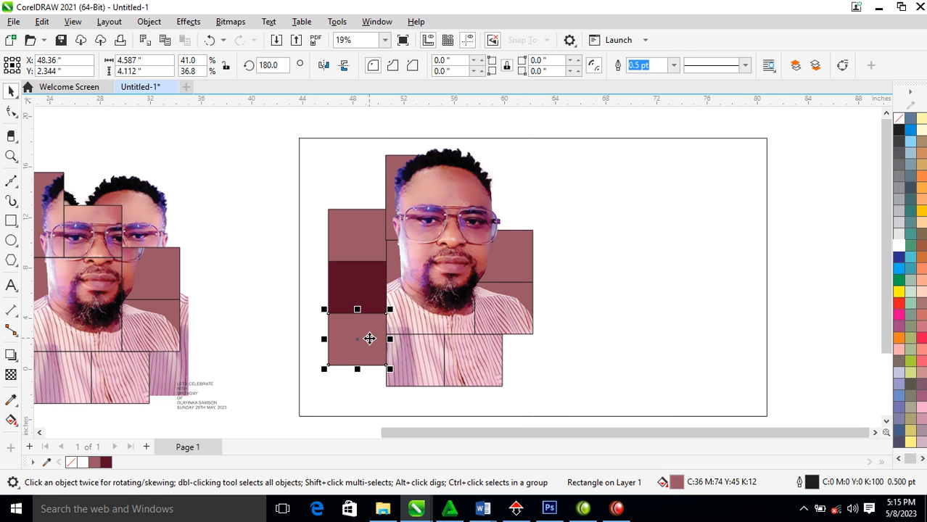
pyautogui.doubleClick(682, 484)
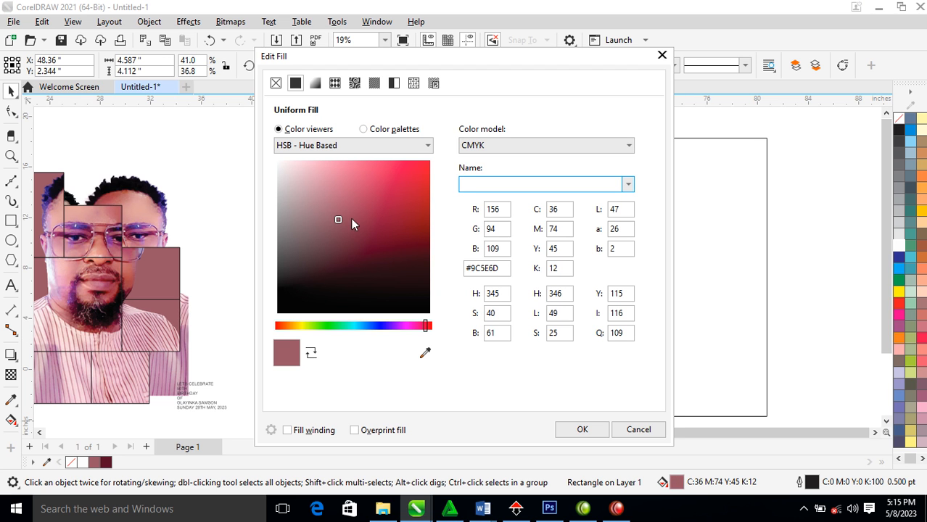
pyautogui.click(393, 258)
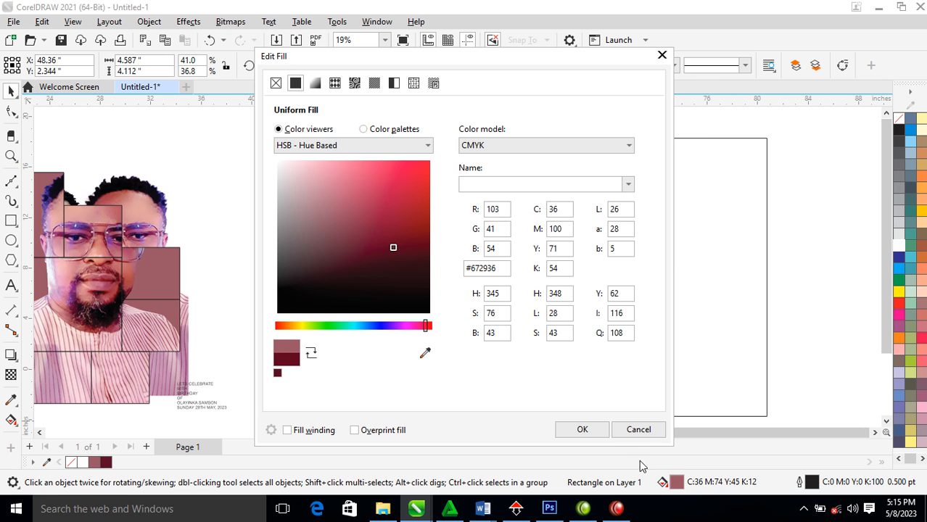
pyautogui.click(582, 430)
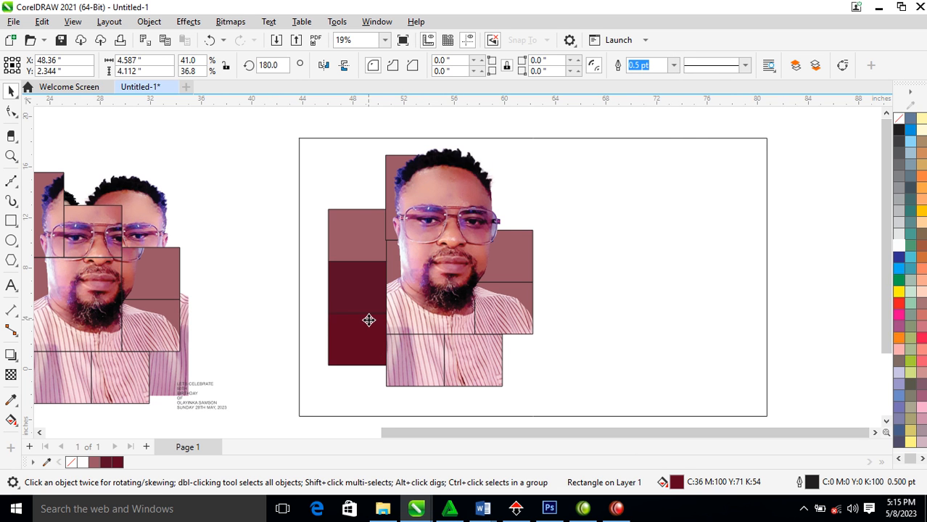
pyautogui.click(378, 293)
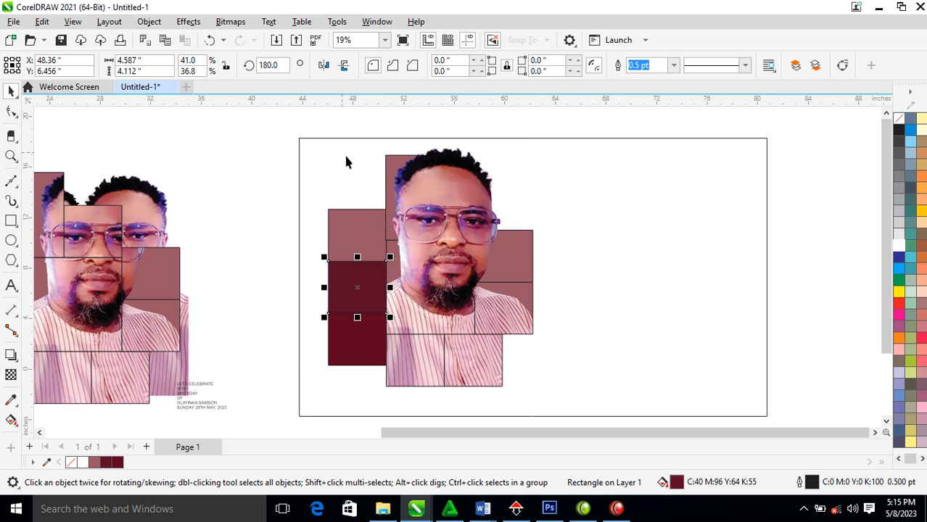
pyautogui.moveTo(206, 116); pyautogui.dragTo(584, 412)
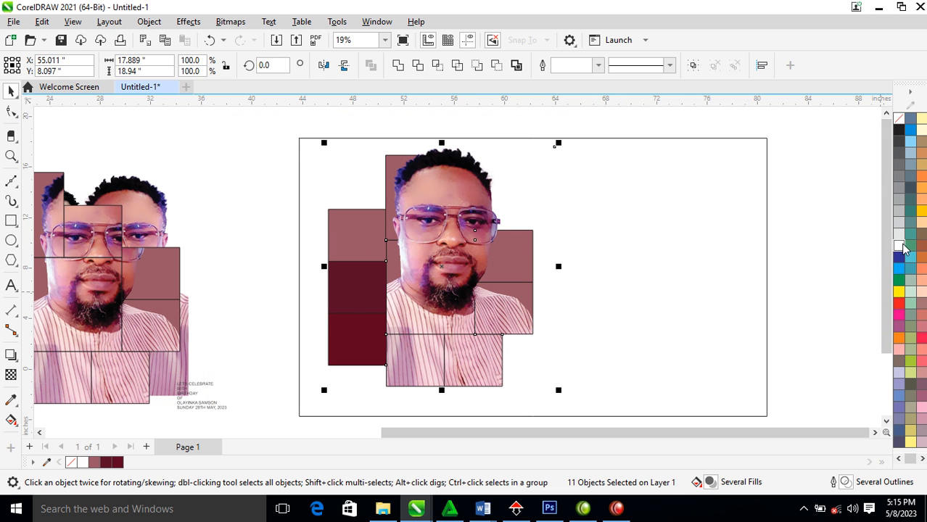
# Give the selected collage pieces white 3 pt outlines that scale with the objects
pyautogui.rightClick(902, 248)
pyautogui.click(873, 254)
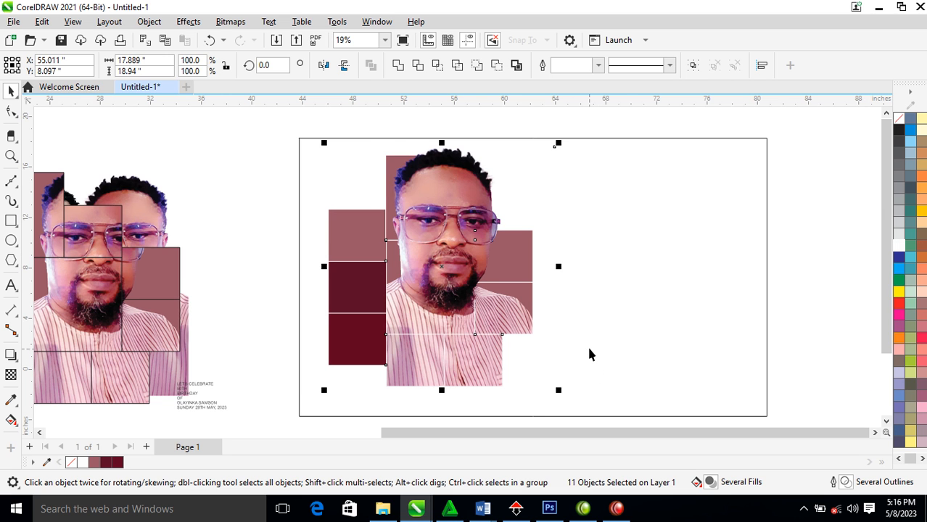
pyautogui.press('F12')
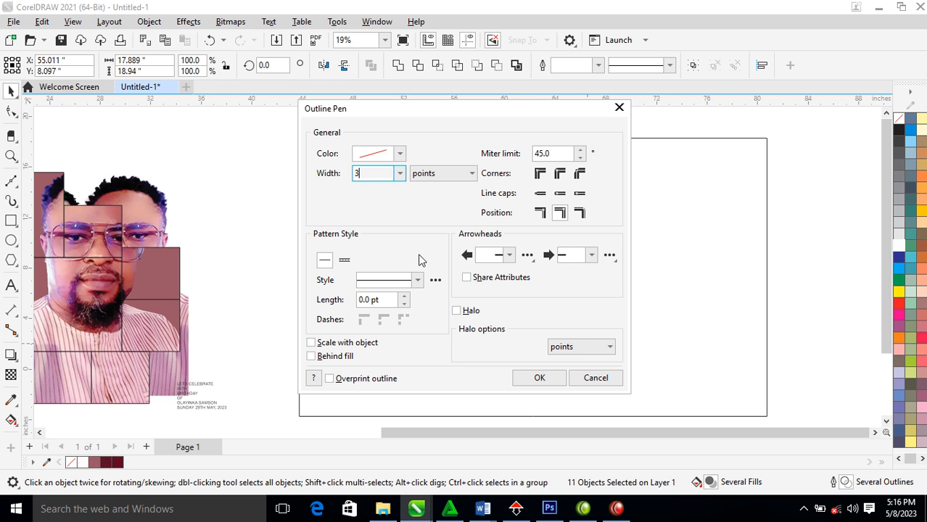
pyautogui.click(311, 344)
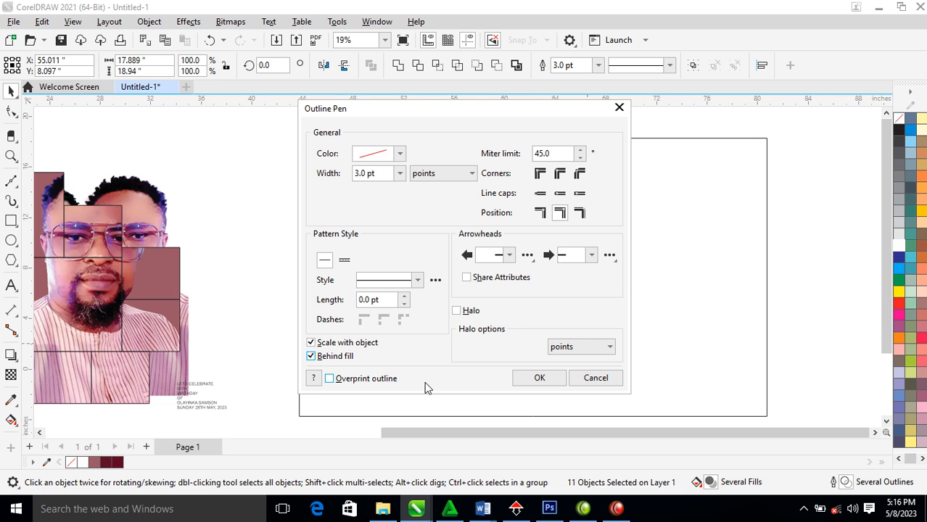
pyautogui.click(550, 378)
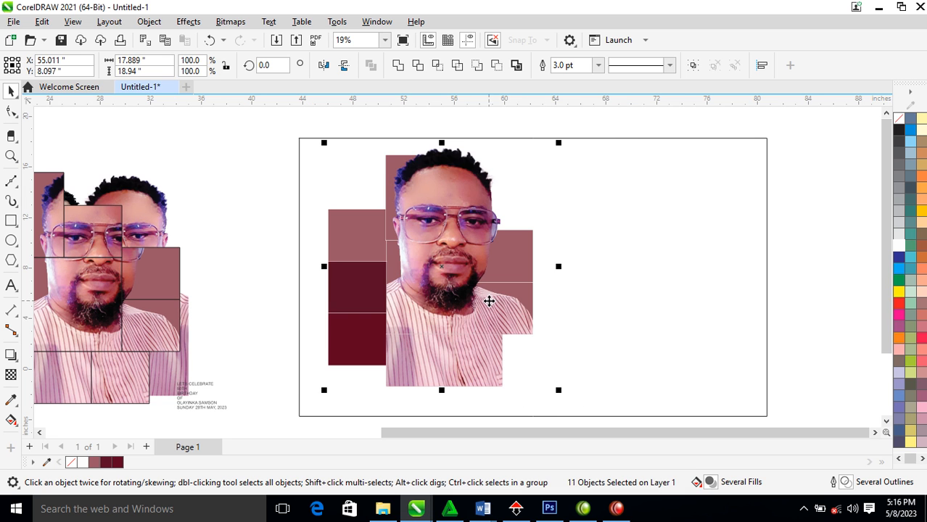
# Thicken the white outlines to 9 pt, then 17 pt, and zoom to frame the card
pyautogui.press('F12')
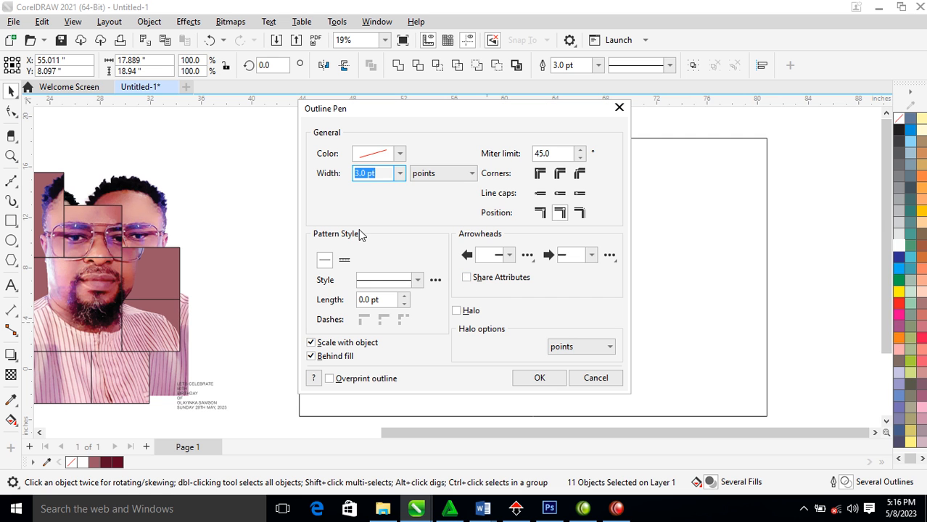
pyautogui.write('9')
pyautogui.press('Return')
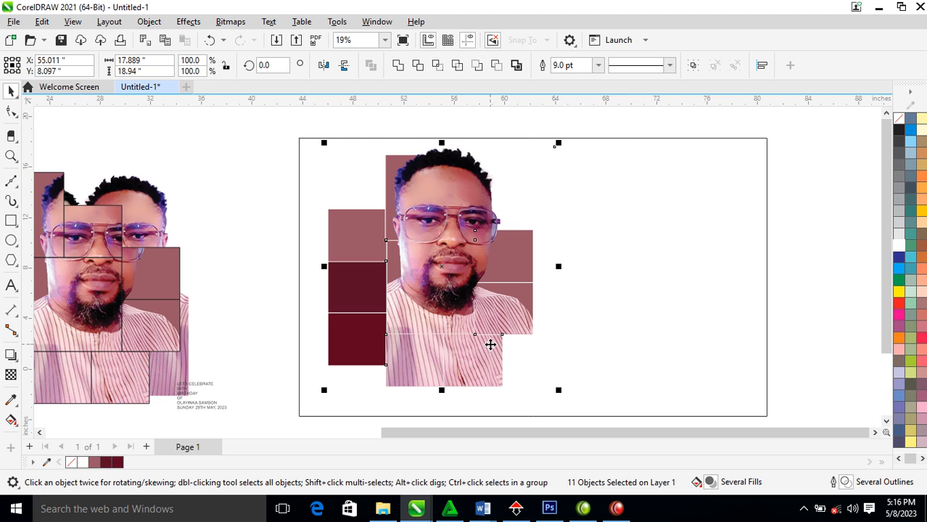
pyautogui.press('F12')
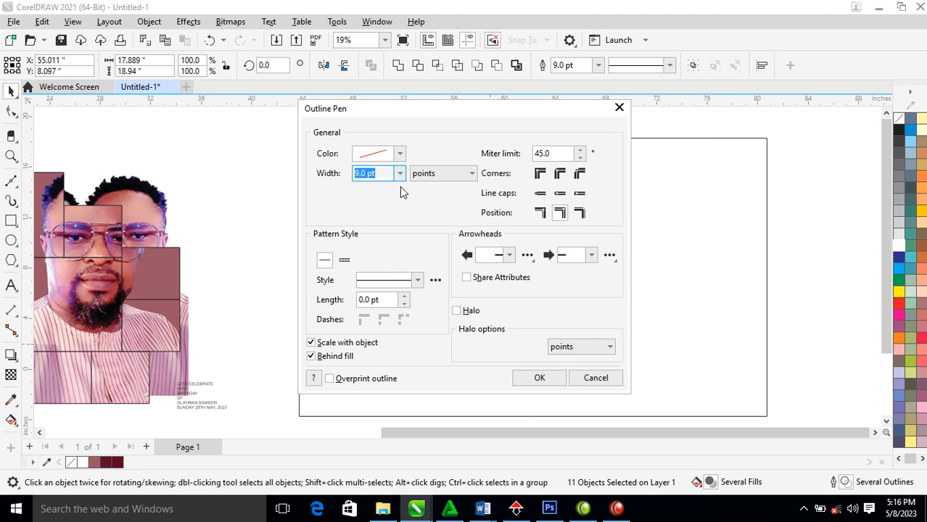
pyautogui.write('17')
pyautogui.press('Return')
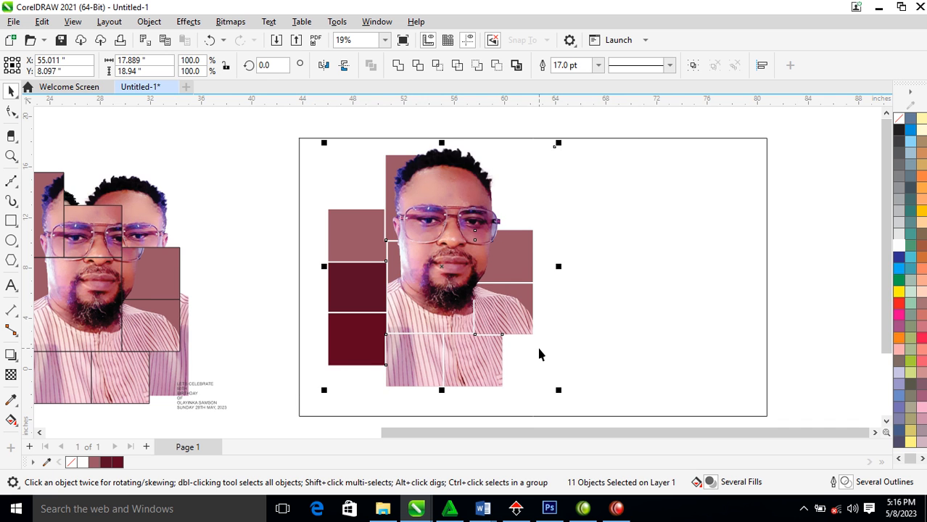
pyautogui.scroll(-2, 529, 341)
pyautogui.press('z')
pyautogui.moveTo(345, 172); pyautogui.dragTo(739, 393)
# Select the small clipped rectangle and move it to the right of the photo
pyautogui.press('space')
pyautogui.click(420, 311)
pyautogui.click(422, 312)
pyautogui.click(432, 326)
pyautogui.moveTo(430, 327); pyautogui.dragTo(536, 327)
# Extract and delete the PowerClip photo, then remove the frame, leaving a plain rectangle
pyautogui.rightClick(536, 327)
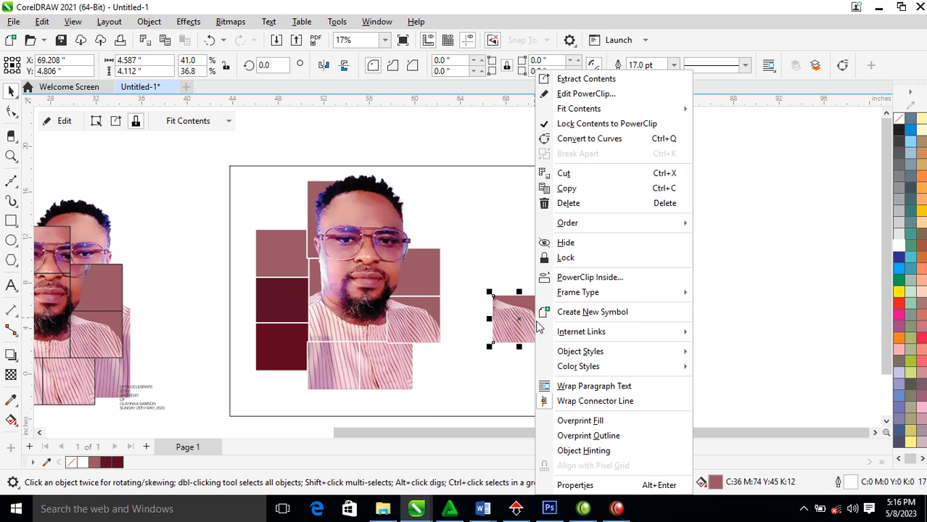
pyautogui.click(604, 80)
pyautogui.press('Delete')
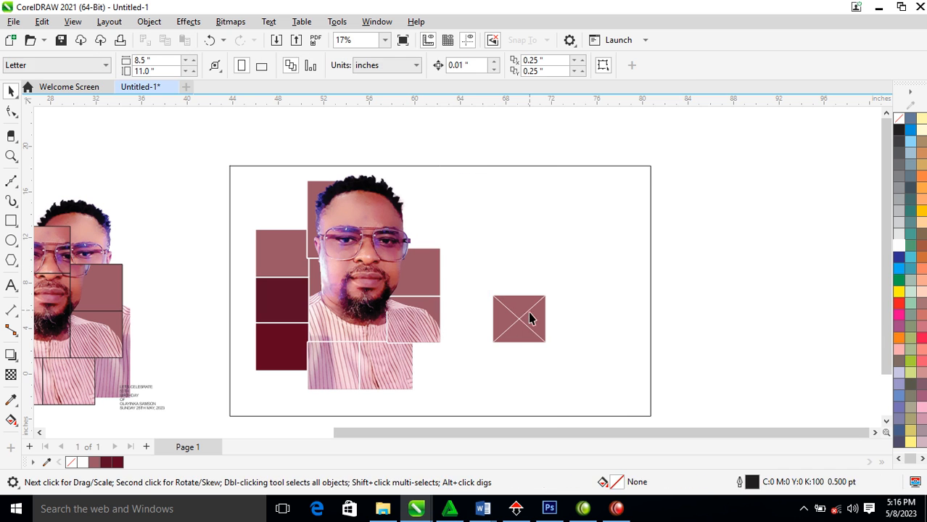
pyautogui.rightClick(529, 313)
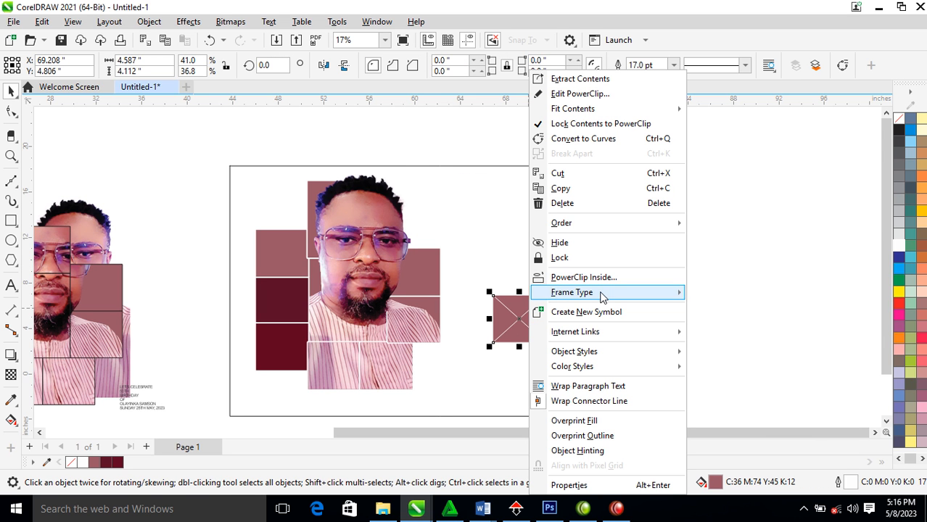
pyautogui.moveTo(600, 292)
pyautogui.click(746, 331)
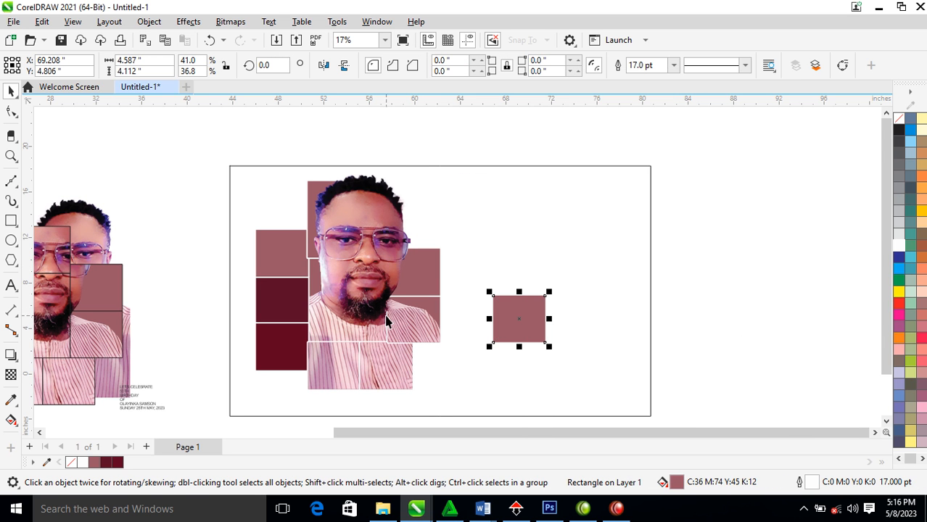
# Copy the dark block's fill and outline onto the rectangle and align it over the photo's right block
pyautogui.moveTo(277, 345); pyautogui.dragTo(501, 316)
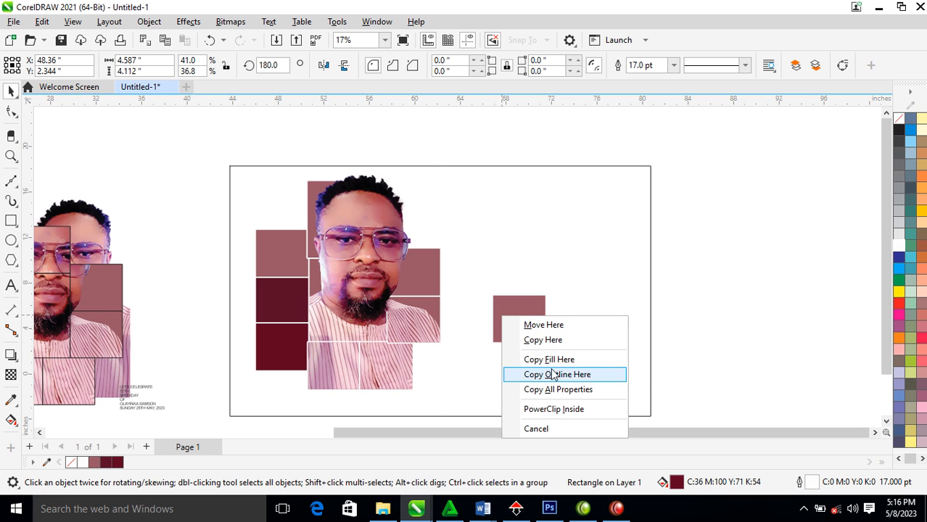
pyautogui.click(559, 394)
pyautogui.click(533, 315)
pyautogui.keyDown('shift'); pyautogui.click(422, 316); pyautogui.keyUp('shift')
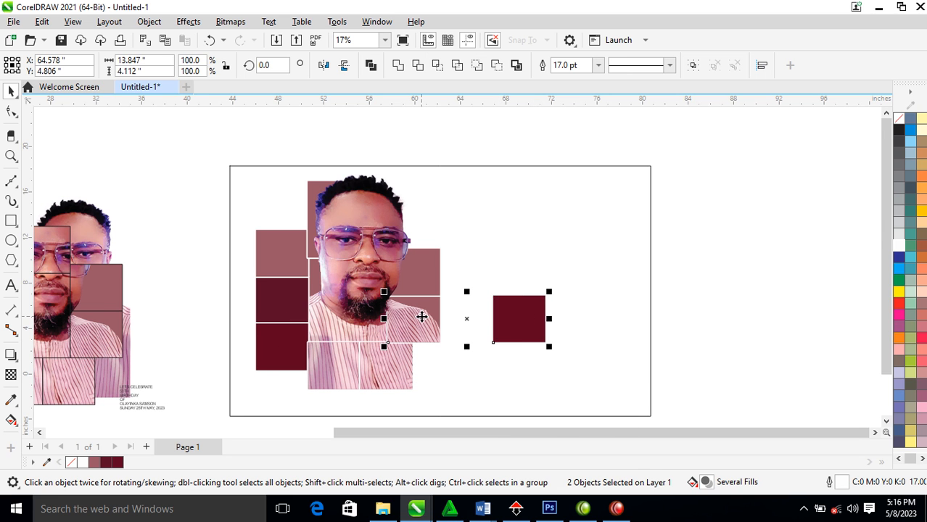
pyautogui.press('l')
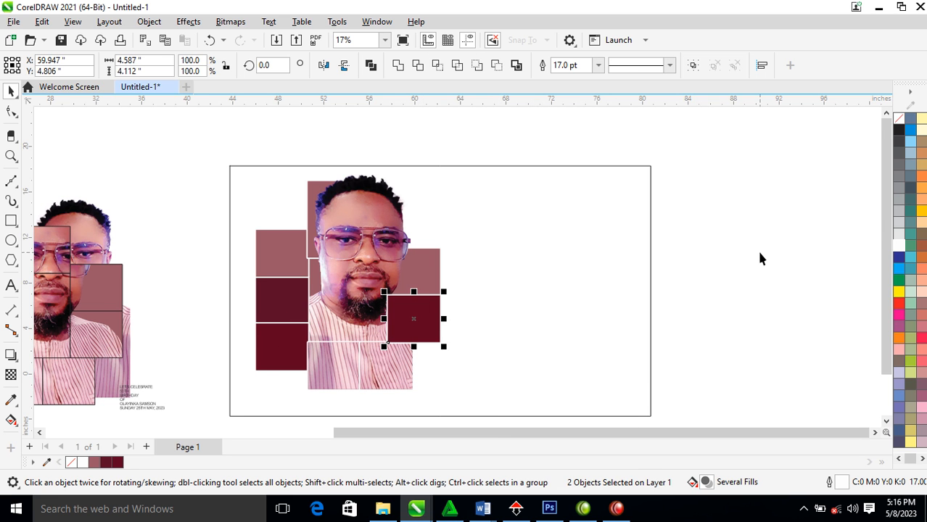
pyautogui.click(759, 259)
pyautogui.click(410, 315)
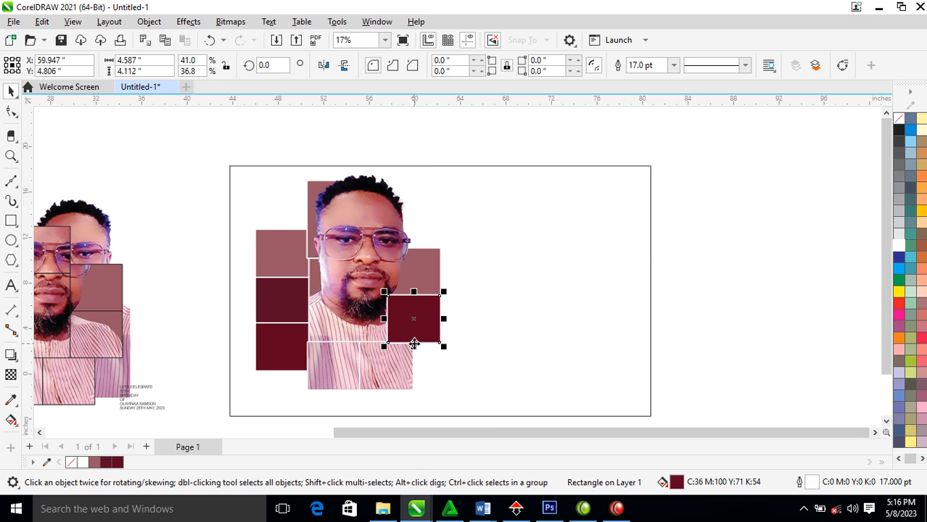
# Give the right-hand block a Multiply transparency blend mode, after trying Subtract and Screen
pyautogui.click(10, 375)
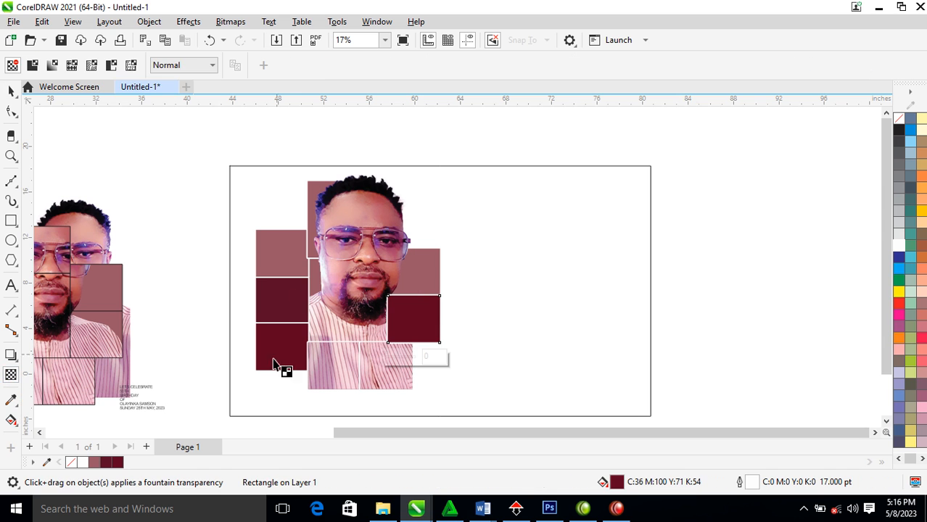
pyautogui.click(207, 66)
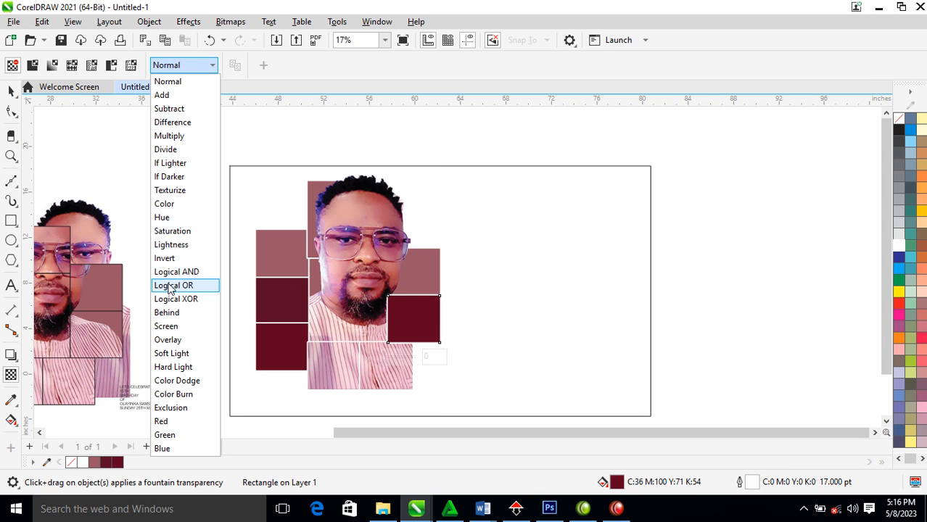
pyautogui.click(174, 109)
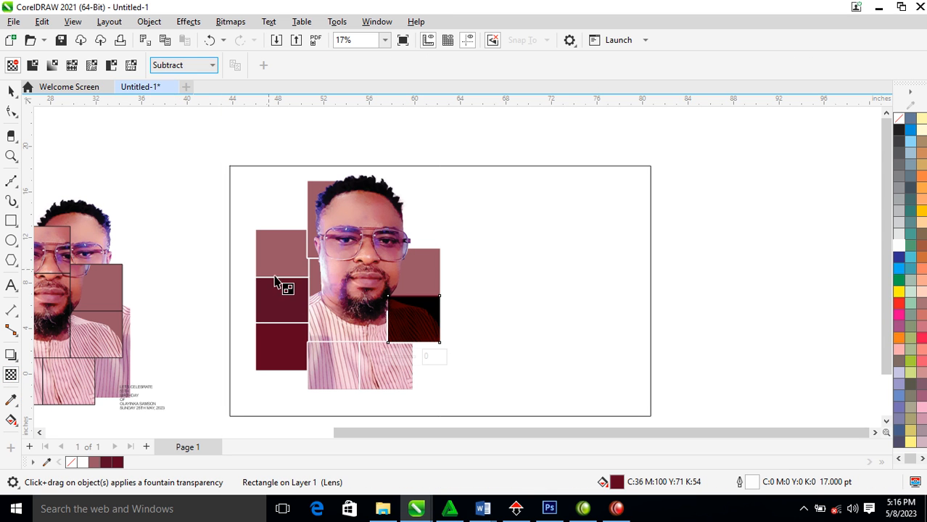
pyautogui.click(212, 65)
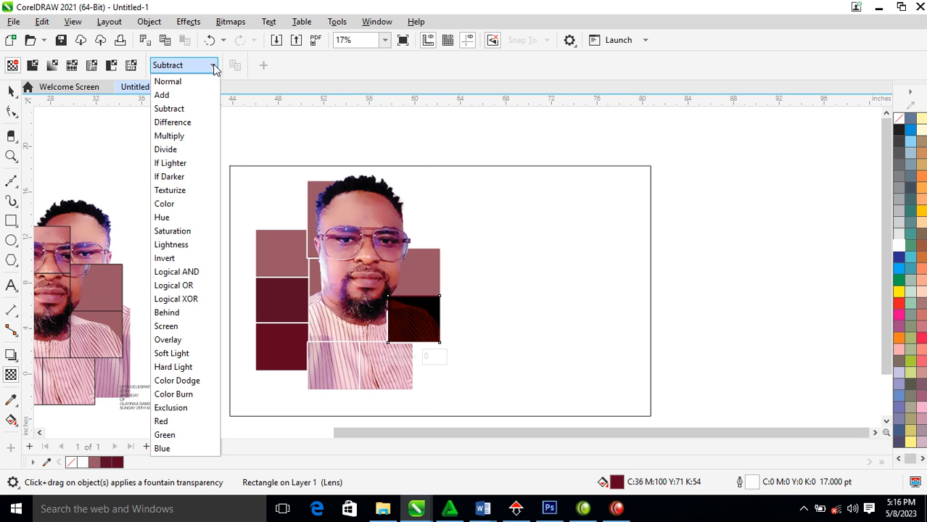
pyautogui.click(174, 327)
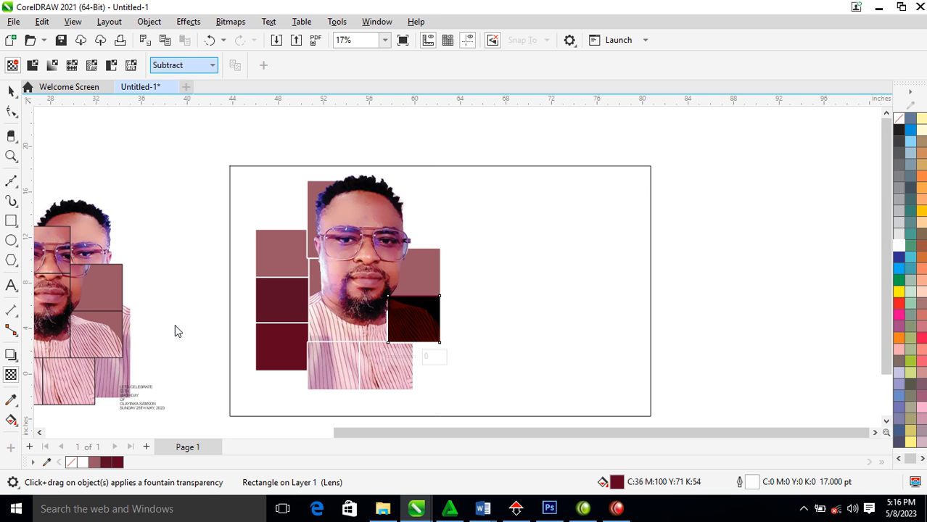
pyautogui.click(212, 65)
pyautogui.click(187, 136)
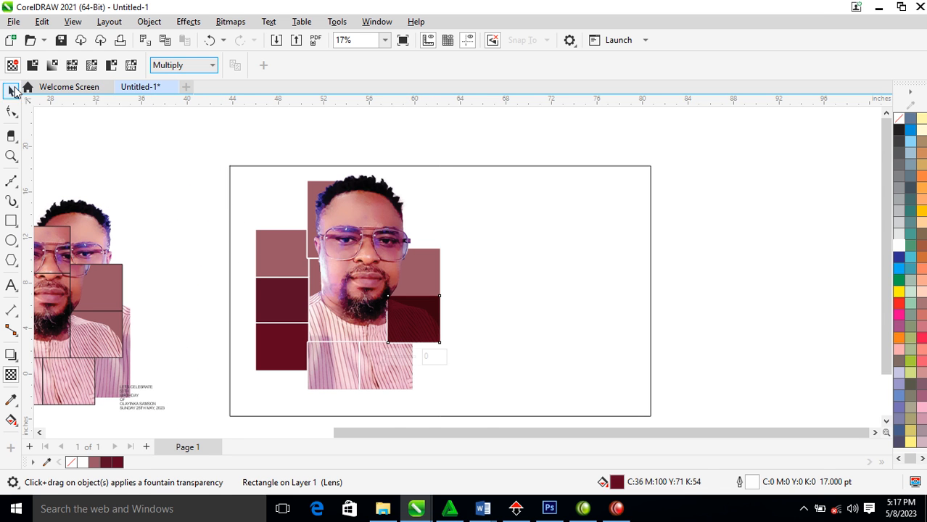
# Refill the overlay block magenta, then purple (C47 M100 Y0 K0)
pyautogui.click(11, 90)
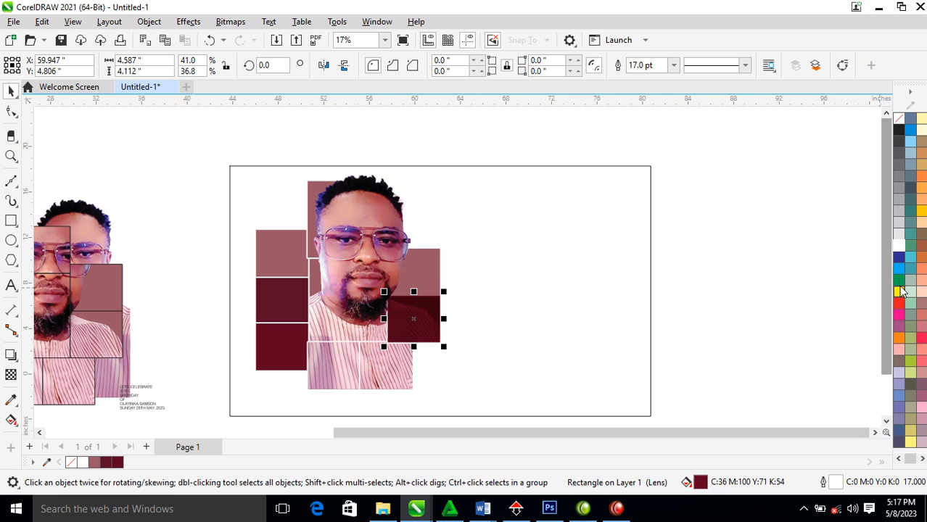
pyautogui.click(899, 315)
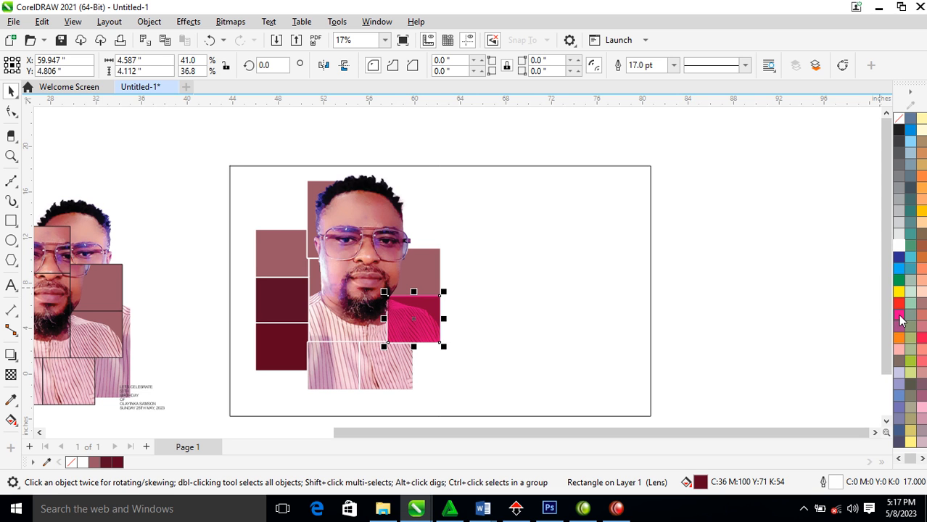
pyautogui.keyDown('ctrl'); pyautogui.click(900, 257); pyautogui.keyUp('ctrl')
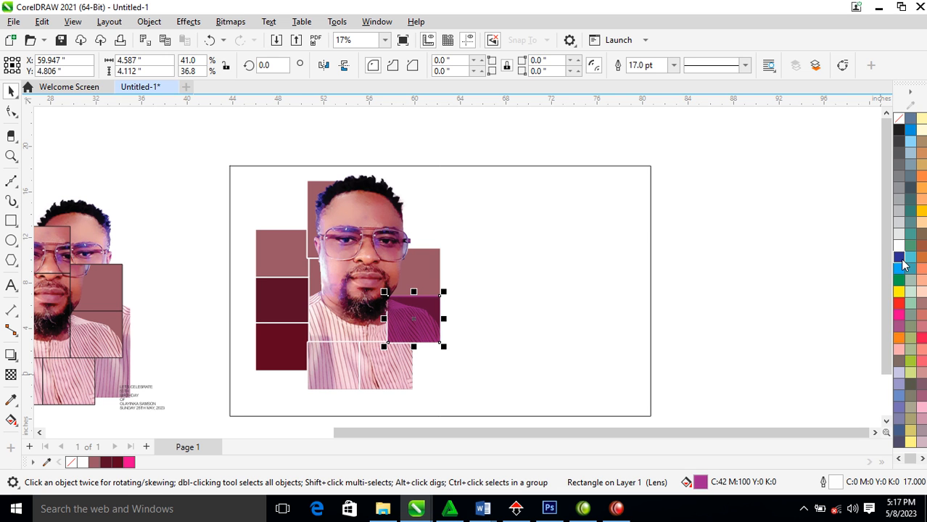
pyautogui.scroll(-3, 472, 272)
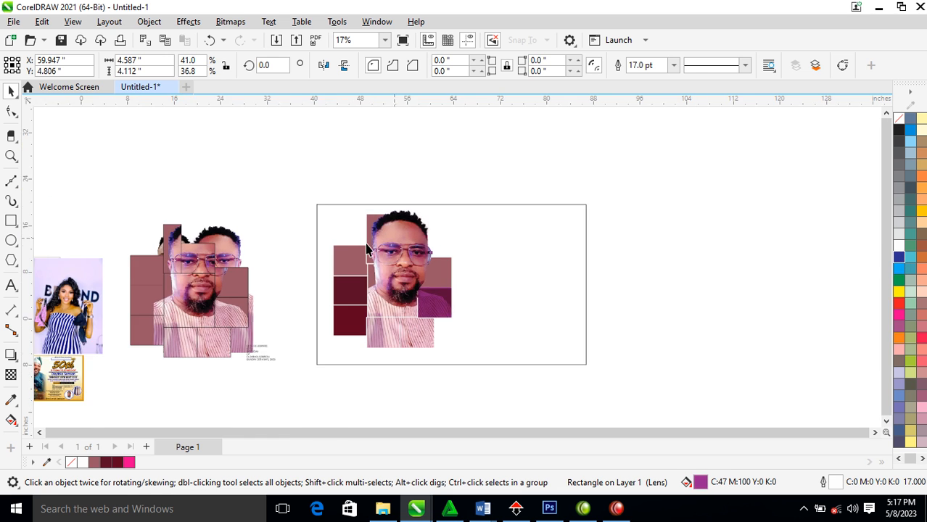
# Zoom to the framed collage and group its twelve pieces
pyautogui.press('F2')
pyautogui.moveTo(270, 184); pyautogui.dragTo(607, 371)
pyautogui.moveTo(249, 137); pyautogui.dragTo(476, 356)
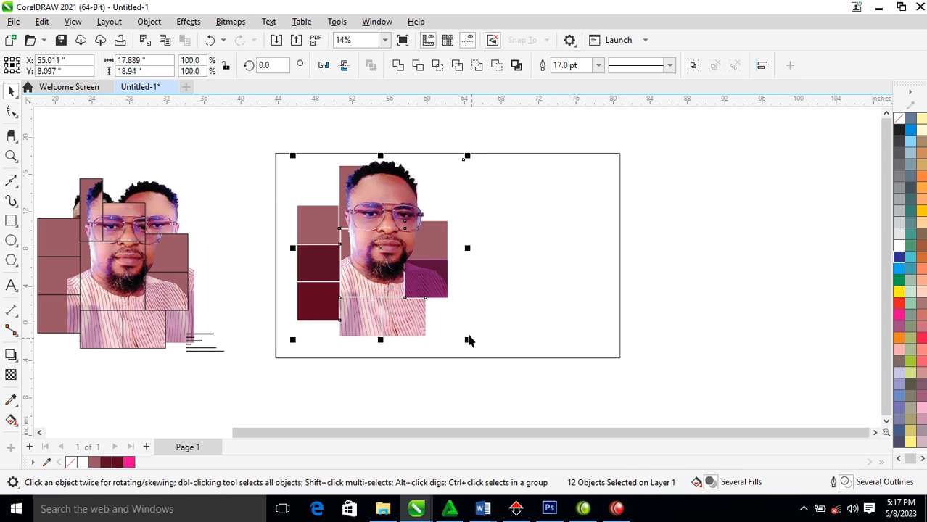
pyautogui.hotkey('ctrl', 'g')
# Cast a down-right drop shadow, break it apart, and group it with the collage
pyautogui.click(11, 355)
pyautogui.moveTo(380, 248); pyautogui.dragTo(450, 341)
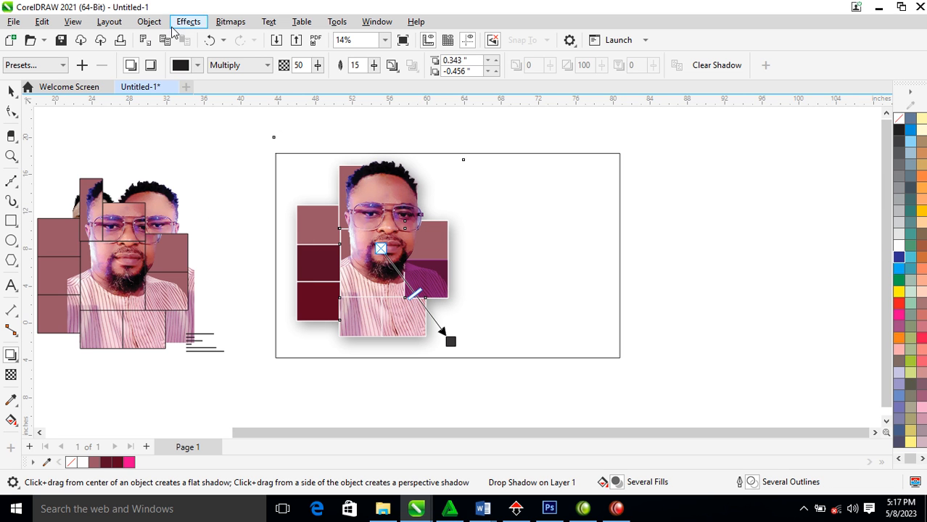
pyautogui.click(149, 21)
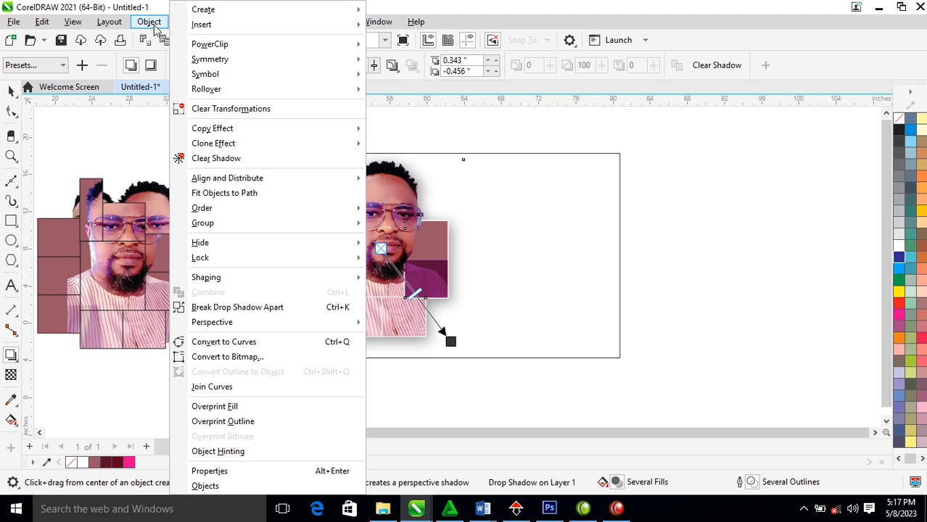
pyautogui.click(252, 311)
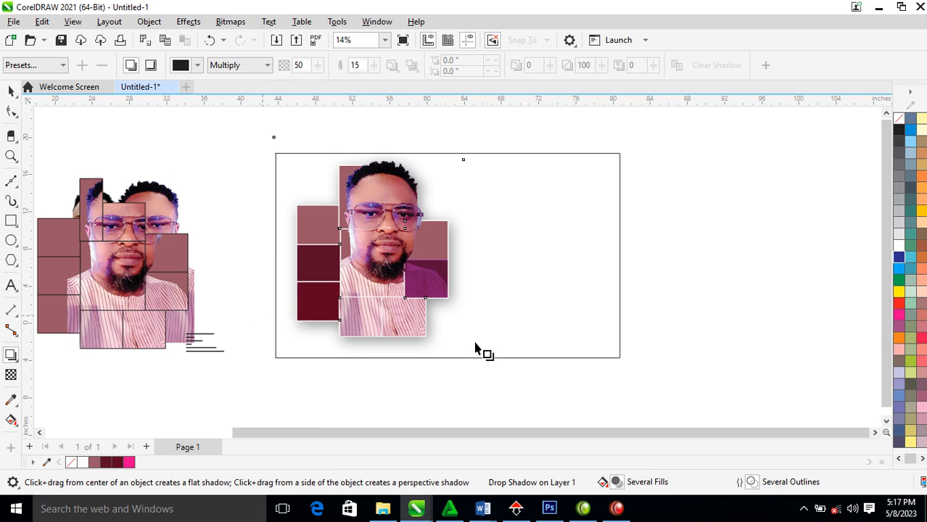
pyautogui.hotkey('ctrl', 'g')
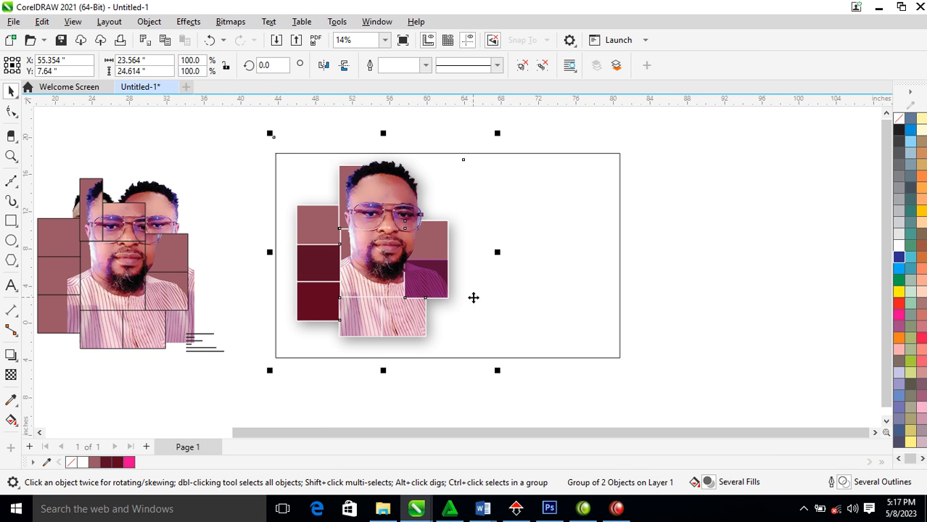
pyautogui.click(609, 205)
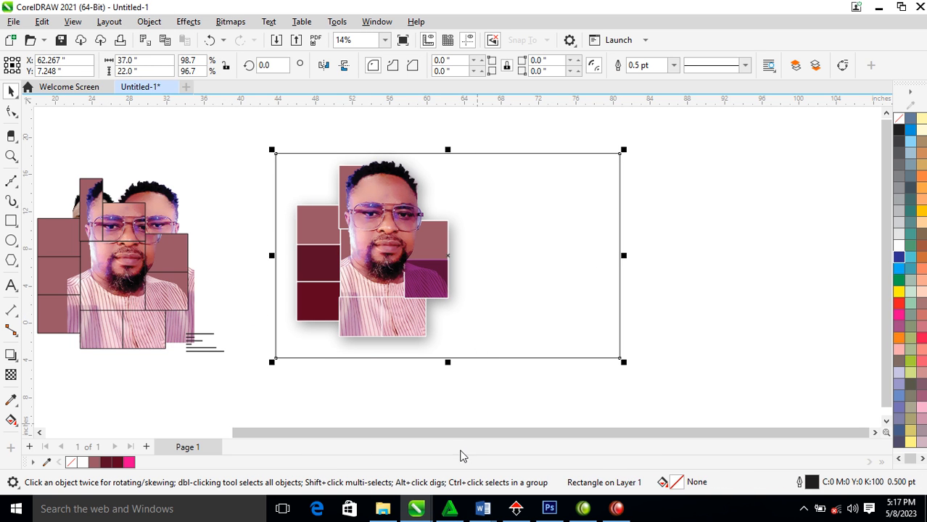
# Drag 8-blue-flower-geometry-sabantha from File Explorer onto the canvas and enlarge it to 935.5%
pyautogui.click(382, 508)
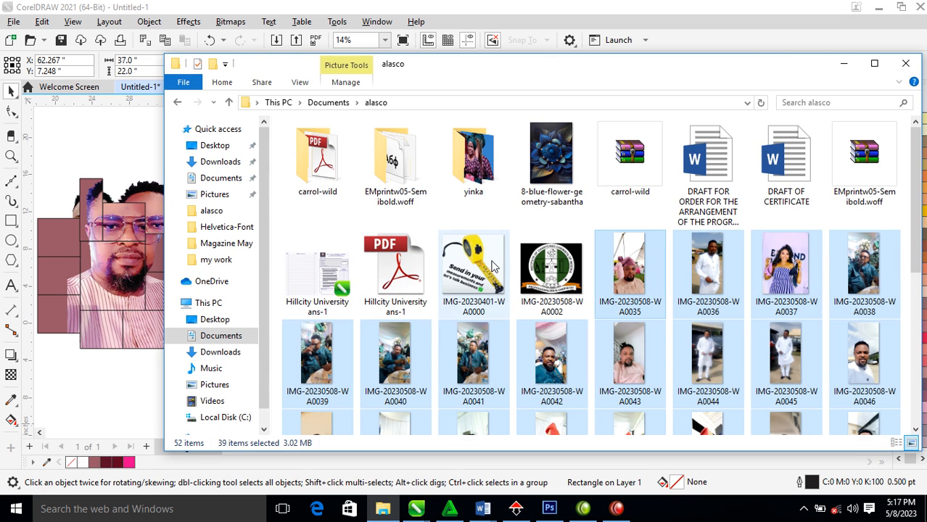
pyautogui.moveTo(917, 212)
pyautogui.mouseDown()
pyautogui.moveTo(913, 299)
pyautogui.moveTo(914, 223)
pyautogui.mouseUp()
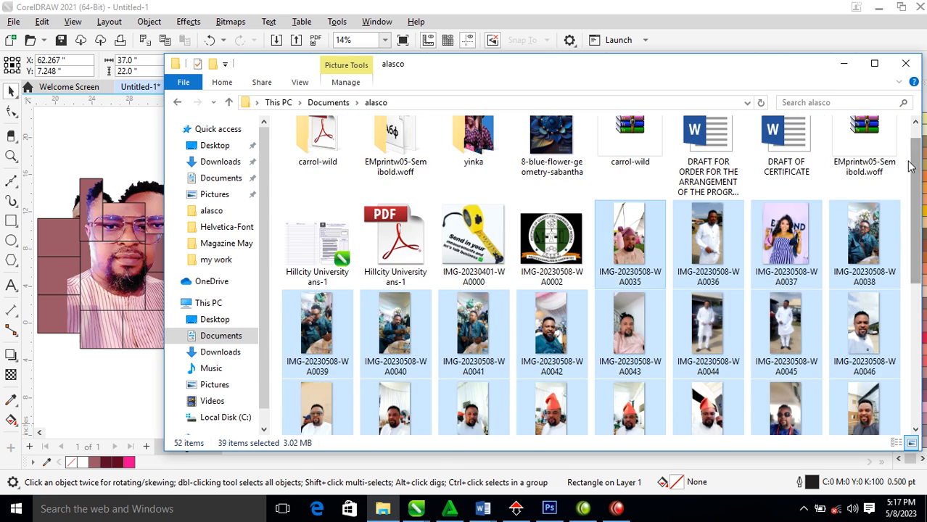
pyautogui.moveTo(551, 148); pyautogui.dragTo(284, 224)
pyautogui.click(110, 152)
pyautogui.click(110, 152)
pyautogui.moveTo(289, 190); pyautogui.dragTo(330, 138)
# Lower the flower image level with the frame and convert it to a 300 dpi Grayscale (8-bit) bitmap
pyautogui.moveTo(317, 297); pyautogui.dragTo(317, 324)
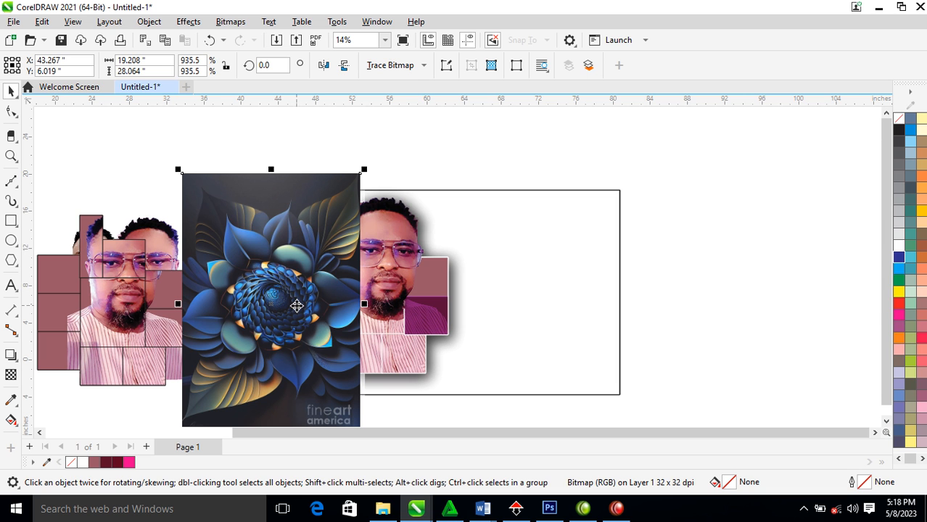
pyautogui.hotkey('alt', 'b')
pyautogui.press('Return')
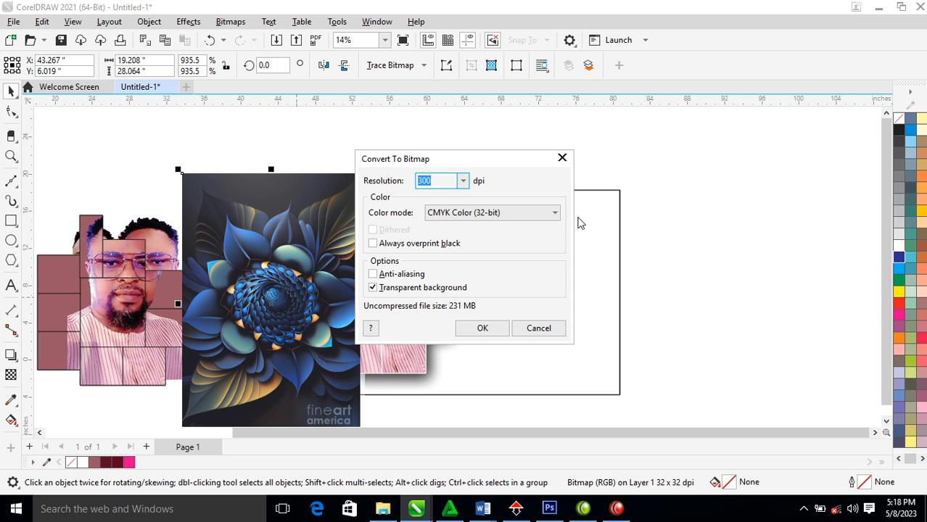
pyautogui.click(555, 215)
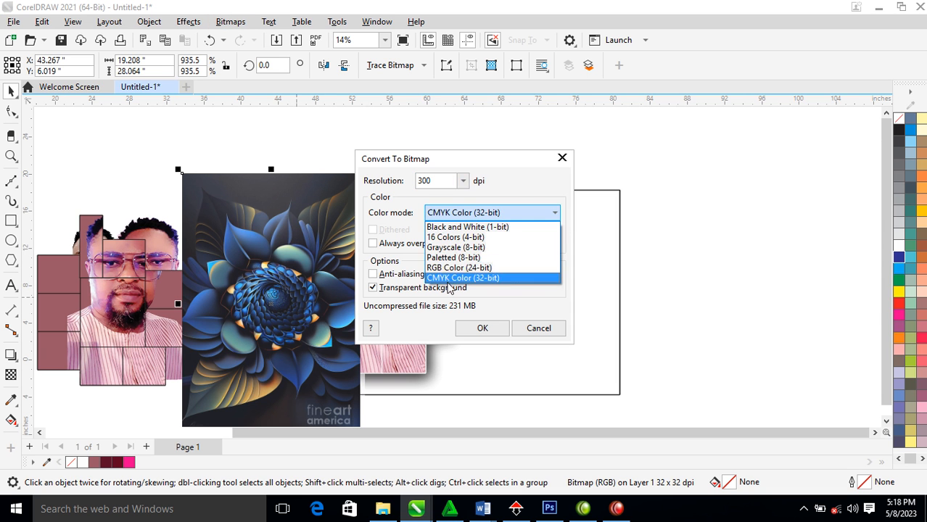
pyautogui.click(457, 248)
pyautogui.click(476, 327)
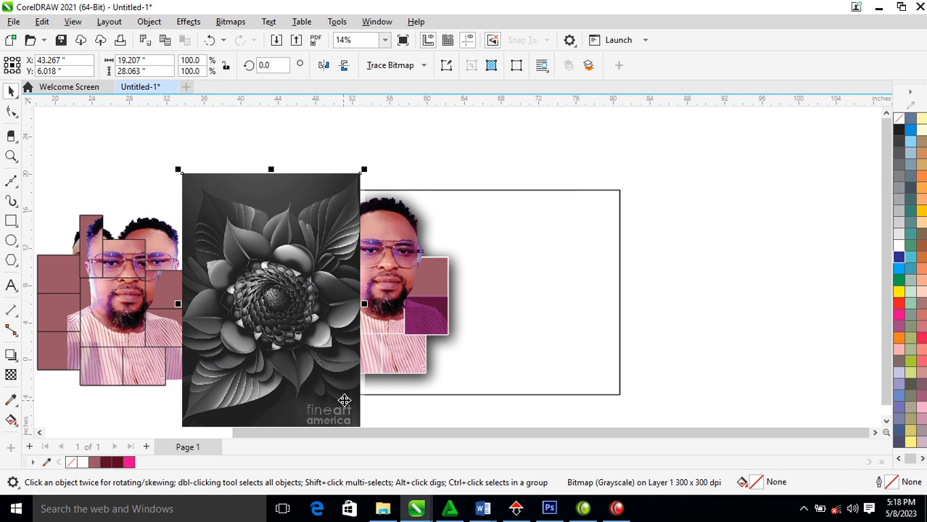
# Crop the watermark strip off the flower image's bottom and move it into the frame
pyautogui.click(11, 111)
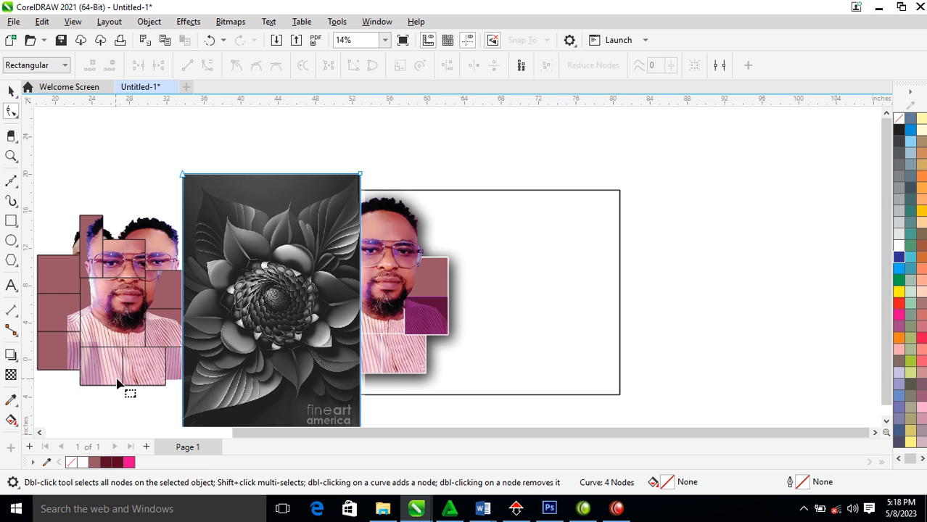
pyautogui.moveTo(128, 379); pyautogui.dragTo(453, 455)
pyautogui.moveTo(362, 404); pyautogui.dragTo(368, 371)
pyautogui.press('space')
pyautogui.moveTo(366, 227); pyautogui.dragTo(472, 270)
# Rotate the flower image to 270°, place it over the collage, and convert it to a bitmap
pyautogui.click(444, 210)
pyautogui.moveTo(471, 187); pyautogui.dragTo(524, 397)
pyautogui.moveTo(436, 311); pyautogui.dragTo(492, 263)
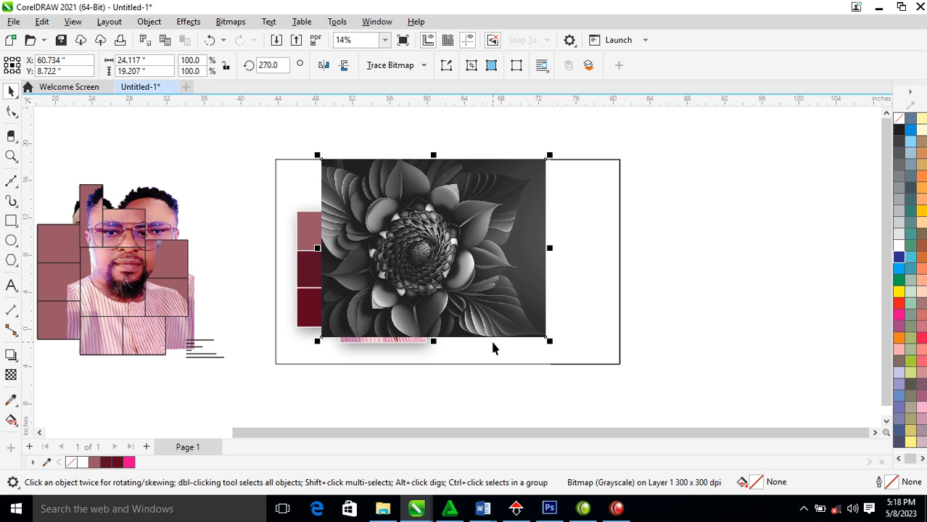
pyautogui.hotkey('alt', 'b')
pyautogui.press('Return')
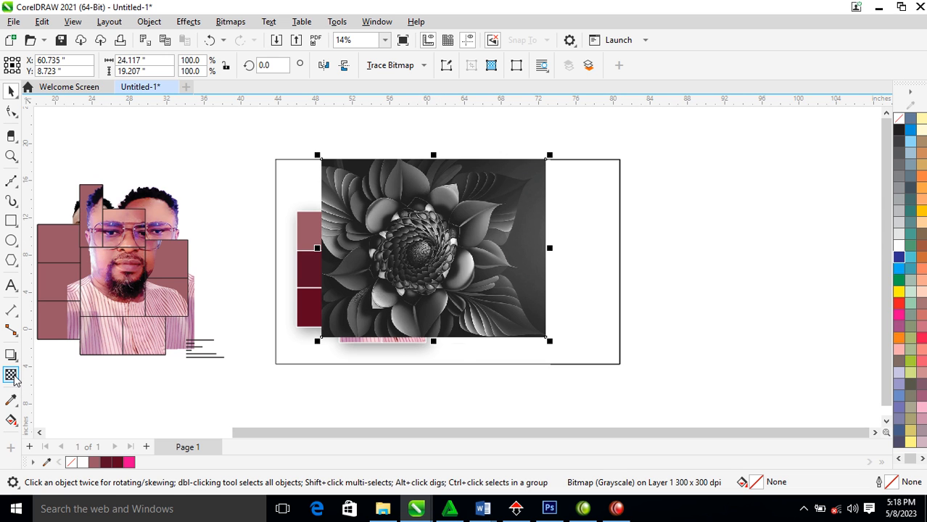
# Apply uniform transparency to the flower image, settling on 68 after trying about 87
pyautogui.click(11, 374)
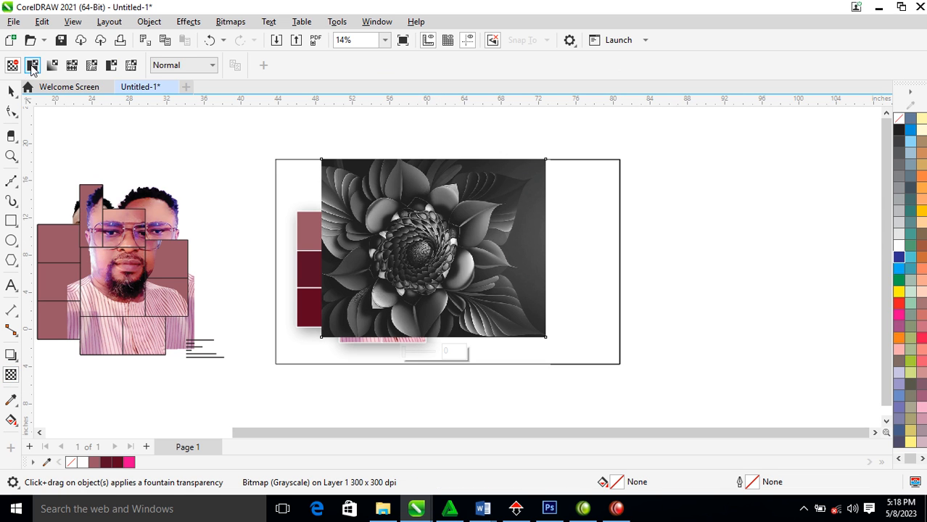
pyautogui.click(32, 66)
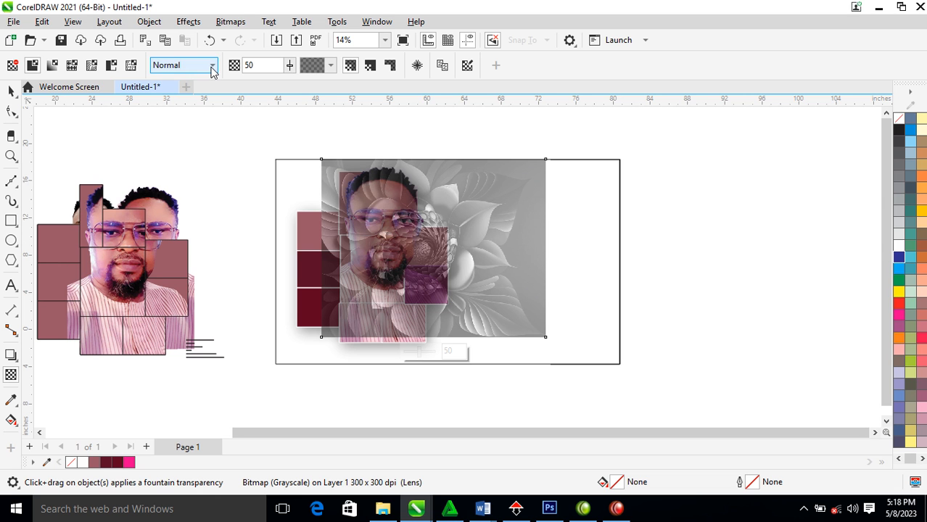
pyautogui.click(289, 66)
pyautogui.moveTo(285, 83); pyautogui.dragTo(310, 87)
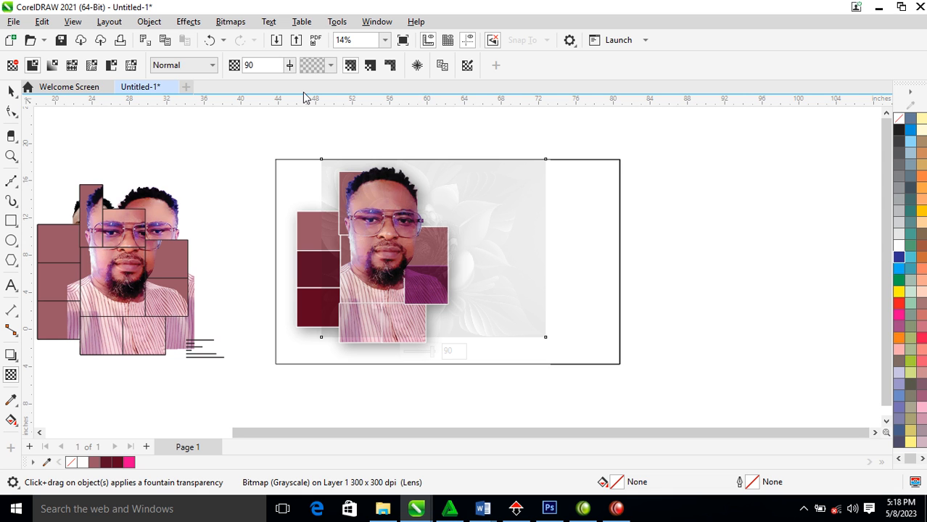
pyautogui.click(289, 65)
pyautogui.moveTo(290, 85); pyautogui.dragTo(278, 86)
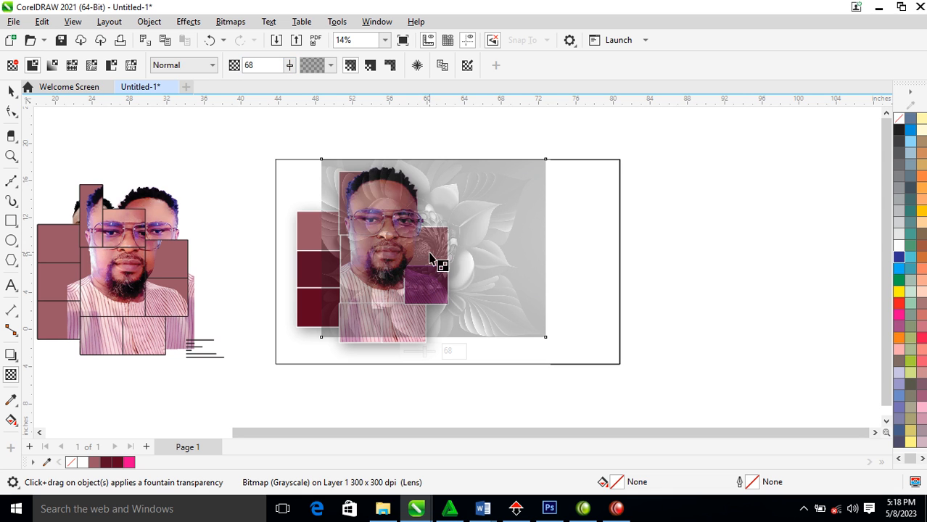
pyautogui.click(11, 90)
# Move the flower image right, partly out of the frame, and re-convert it to a bitmap
pyautogui.moveTo(527, 269); pyautogui.dragTo(704, 320)
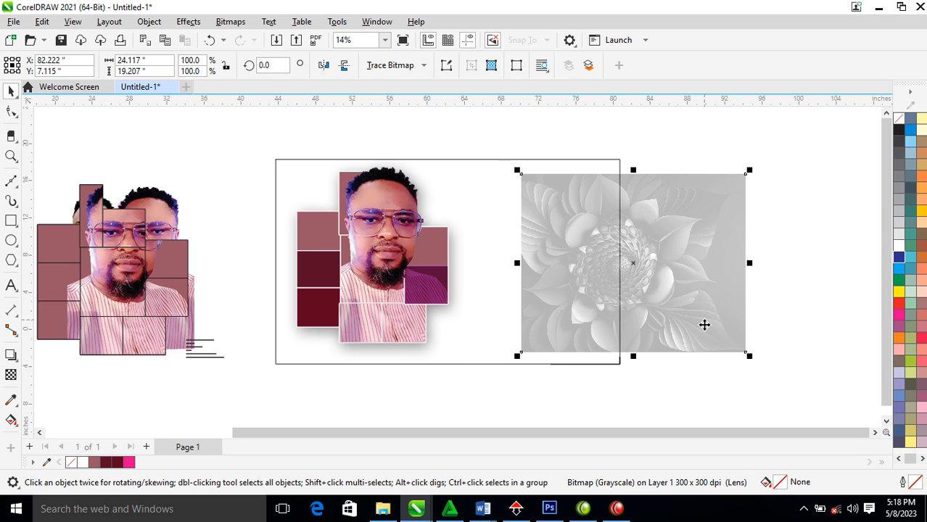
pyautogui.hotkey('alt', 'b')
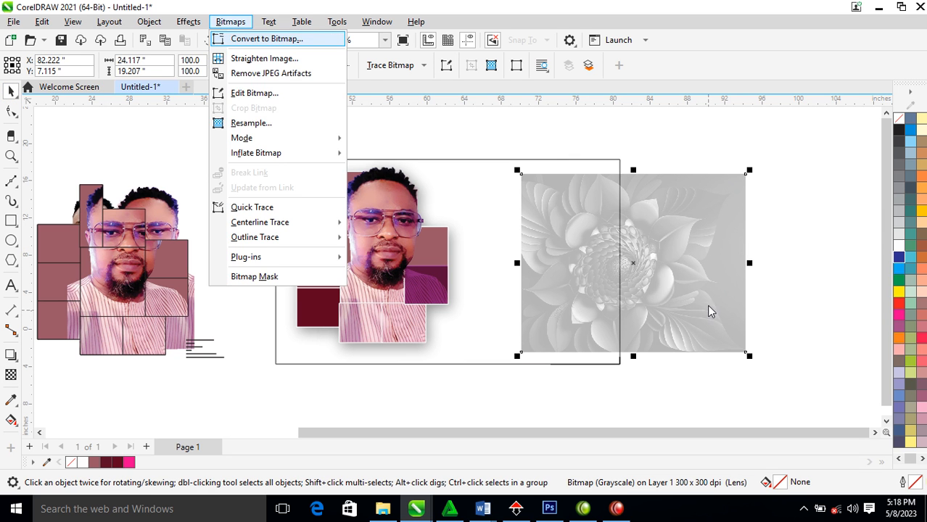
pyautogui.press('Return')
pyautogui.press('Return')
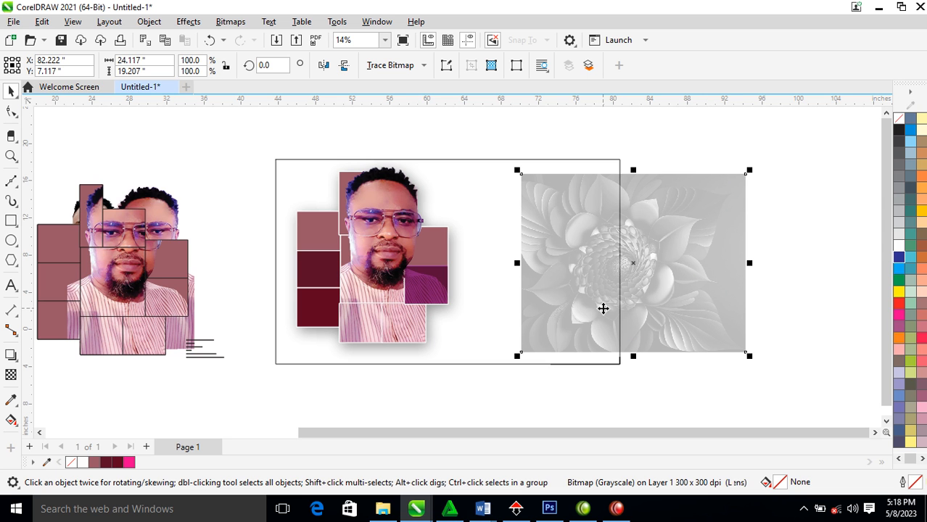
# Try cutting a triangular corner off the flower image, undo it, and bring the mauve block over it
pyautogui.click(11, 222)
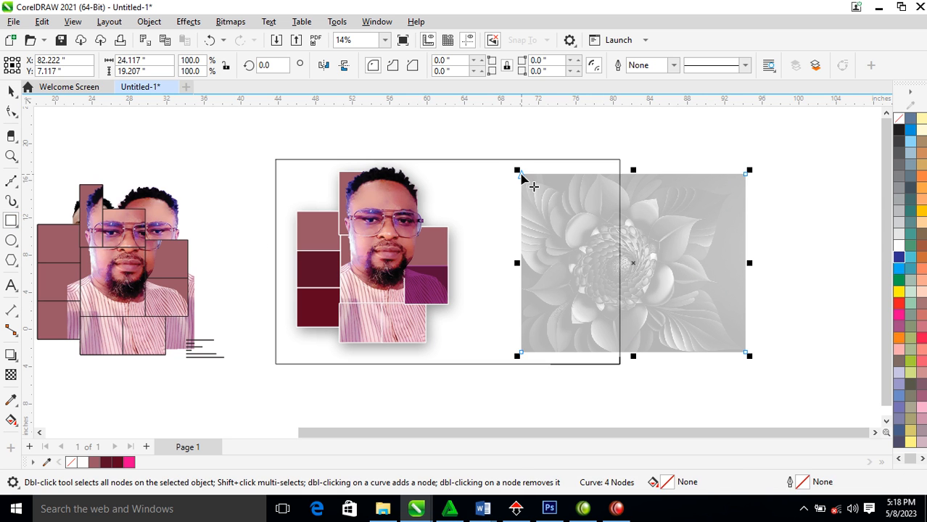
pyautogui.moveTo(522, 172); pyautogui.dragTo(628, 247)
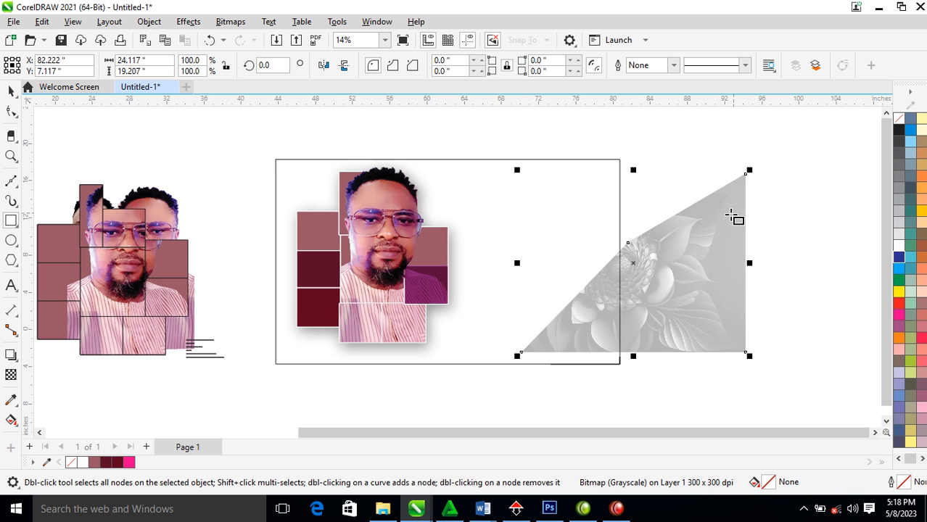
pyautogui.hotkey('ctrl', 'z')
pyautogui.moveTo(743, 173); pyautogui.dragTo(528, 352)
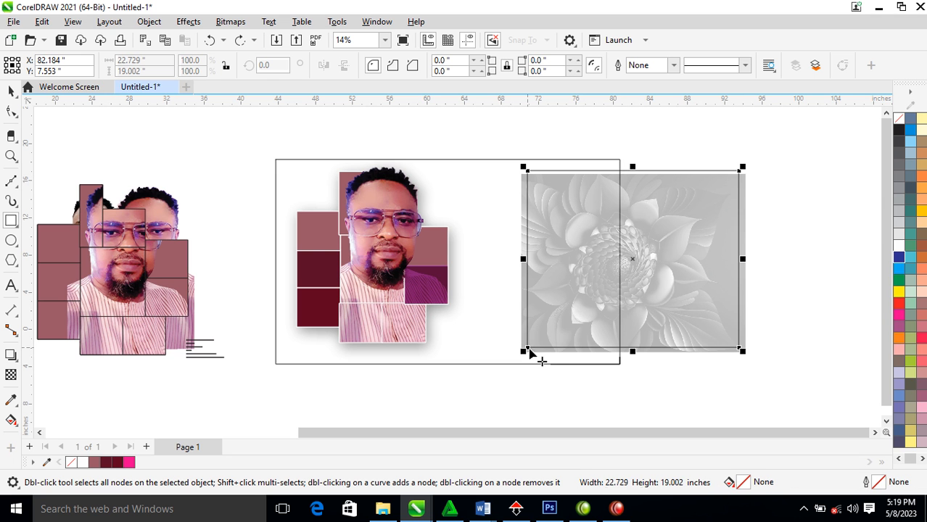
pyautogui.press('space')
pyautogui.moveTo(312, 235); pyautogui.dragTo(696, 217)
# Copy the block's properties onto the rectangle over the flower and lighten its mauve fill
pyautogui.click(764, 284)
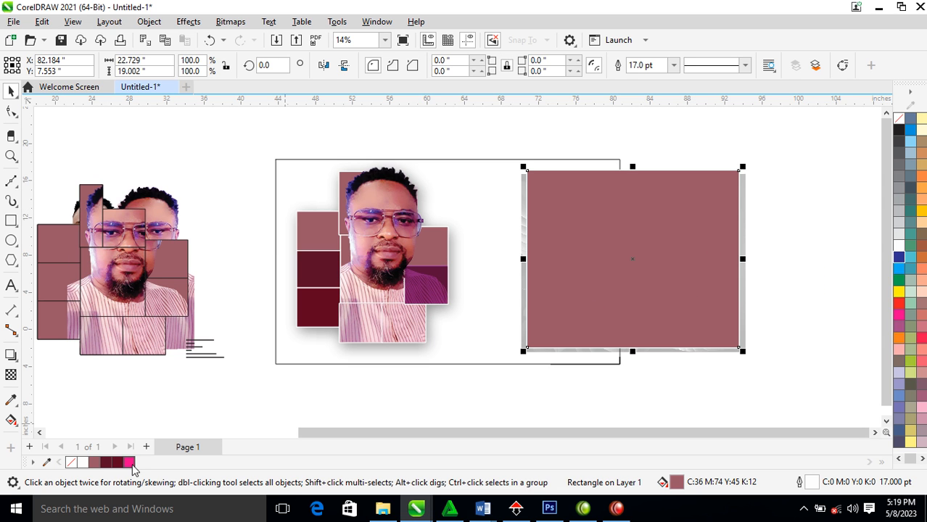
pyautogui.keyDown('ctrl'); pyautogui.click(899, 246); pyautogui.keyUp('ctrl')
pyautogui.keyDown('ctrl'); pyautogui.click(899, 246); pyautogui.keyUp('ctrl')
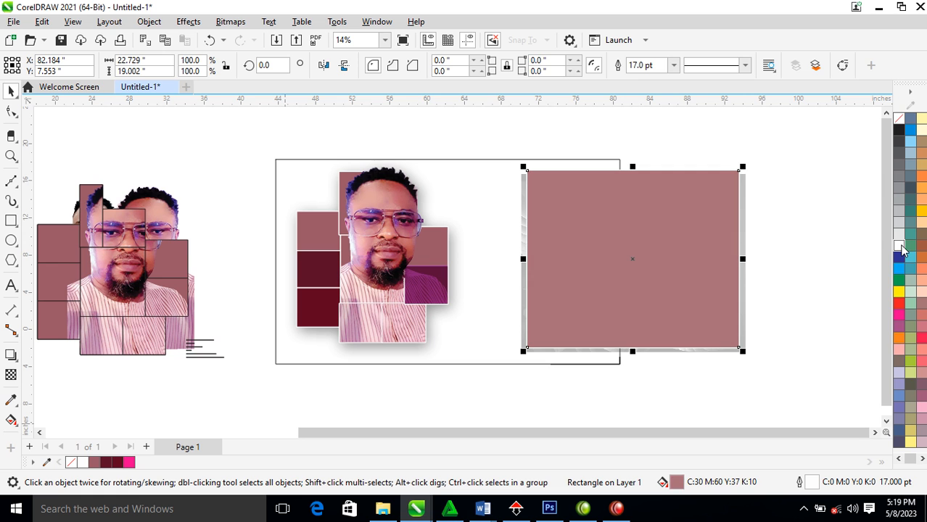
# Blend the rectangle with the flower in Screen mode and lower its top edge slightly
pyautogui.click(11, 375)
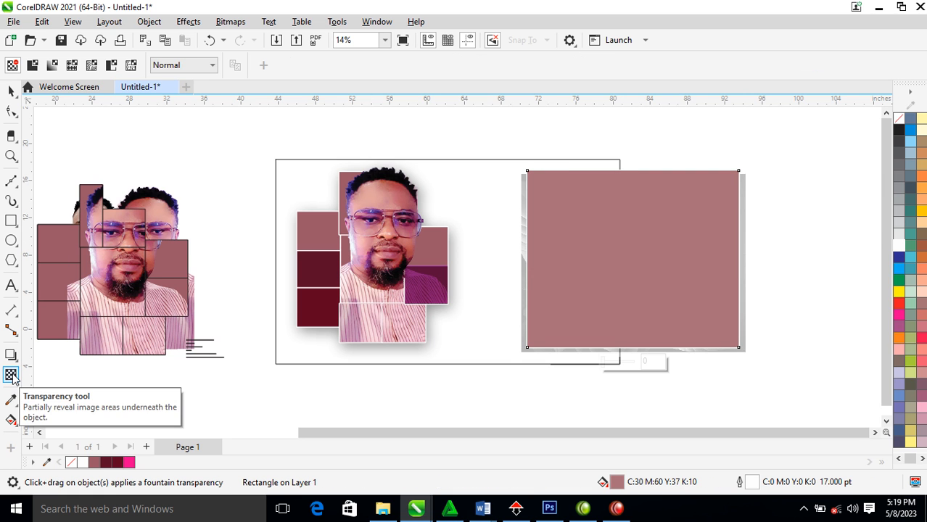
pyautogui.click(212, 67)
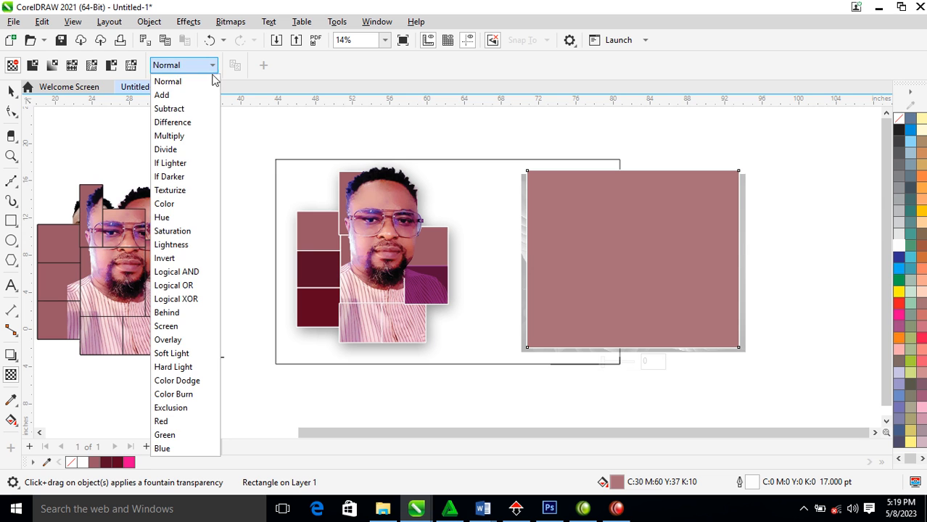
pyautogui.click(177, 136)
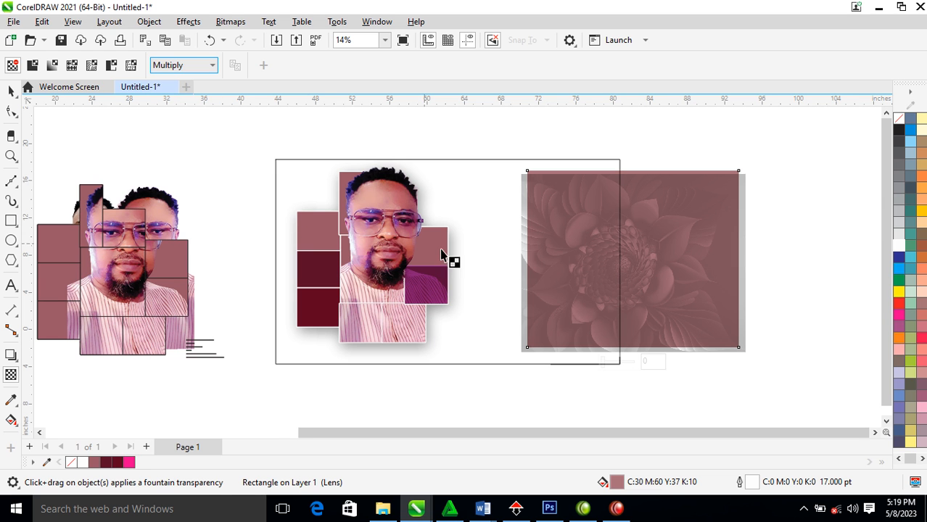
pyautogui.click(212, 65)
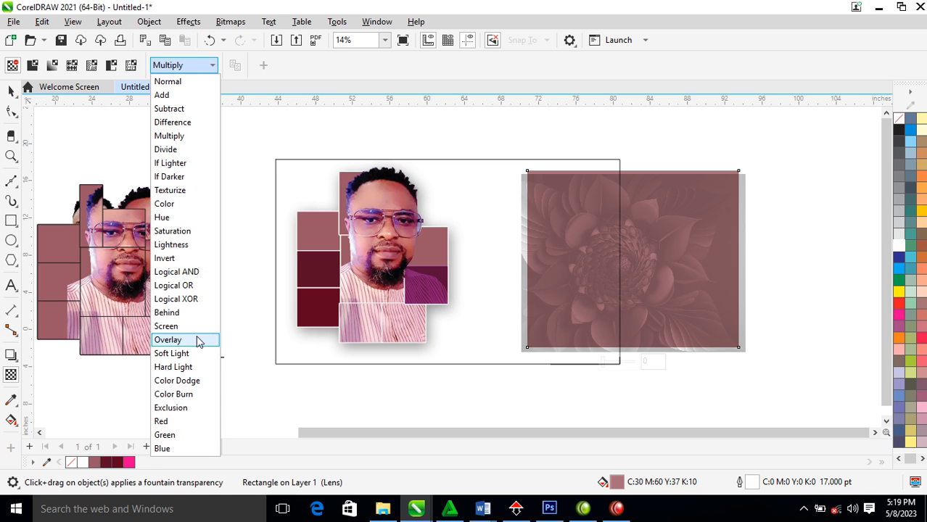
pyautogui.click(210, 325)
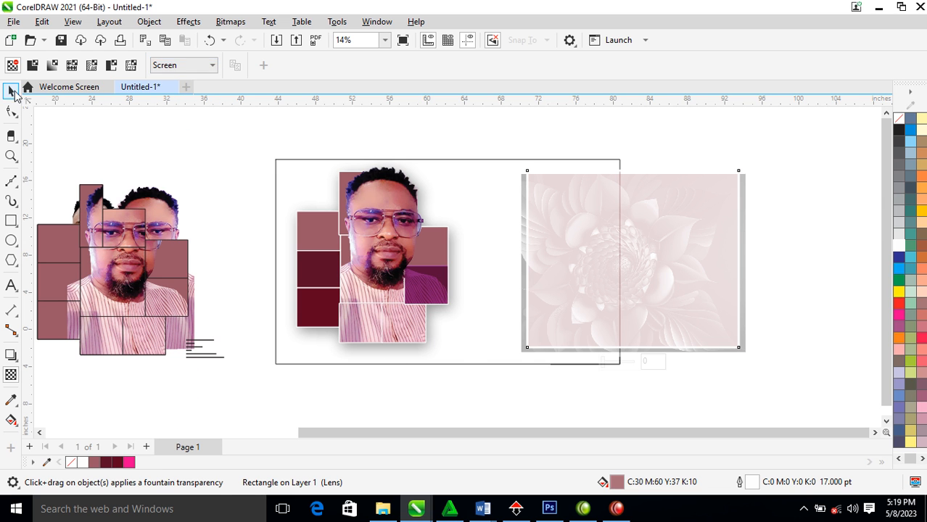
pyautogui.click(12, 91)
pyautogui.moveTo(632, 166); pyautogui.dragTo(634, 177)
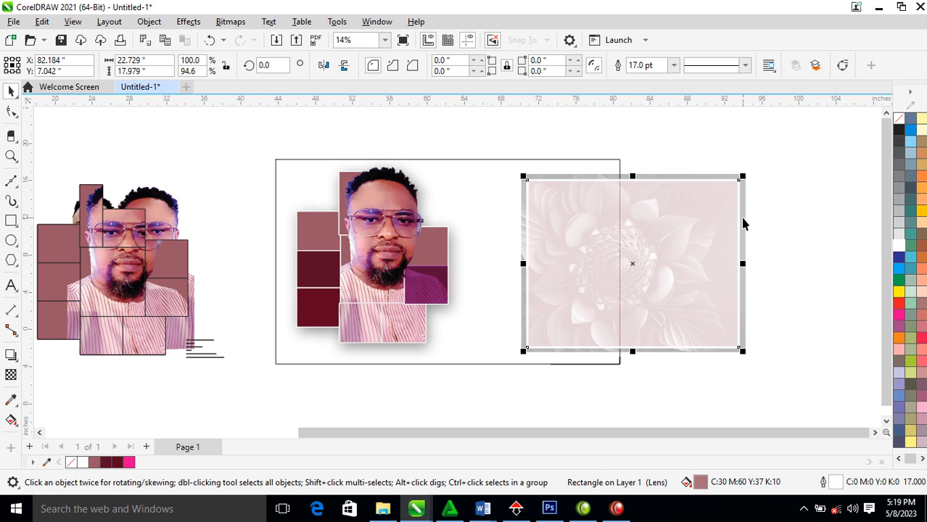
# Convert the flower and its lens rectangle together into one RGB bitmap
pyautogui.keyDown('shift'); pyautogui.click(743, 219); pyautogui.keyUp('shift')
pyautogui.hotkey('alt', 'b')
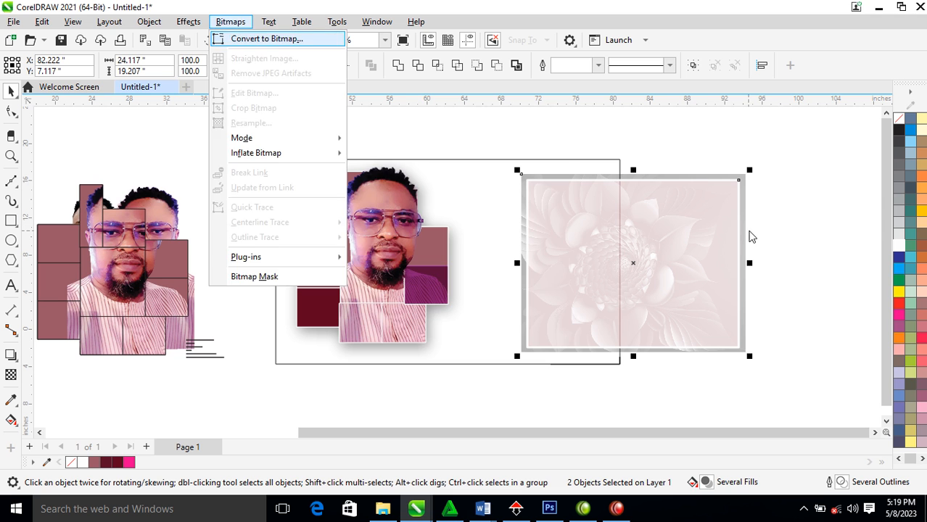
pyautogui.press('Return')
pyautogui.click(544, 212)
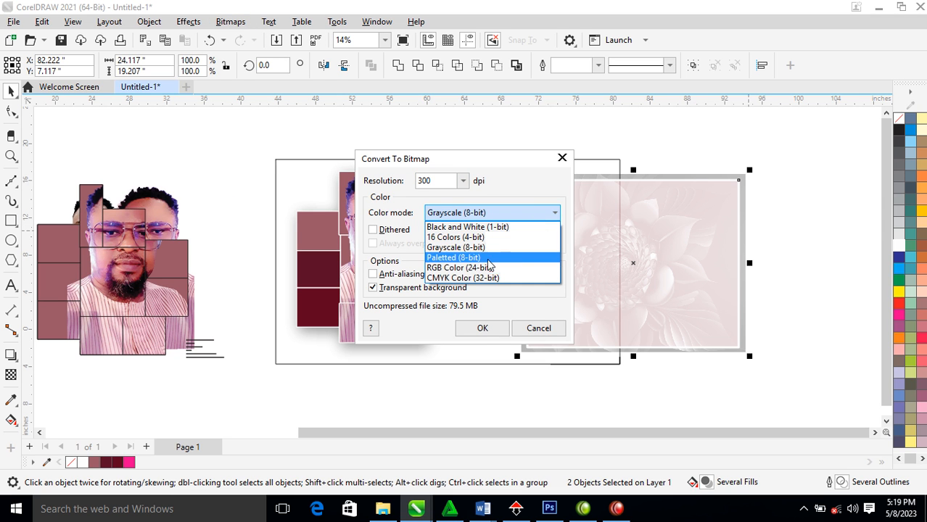
pyautogui.click(458, 268)
pyautogui.click(484, 327)
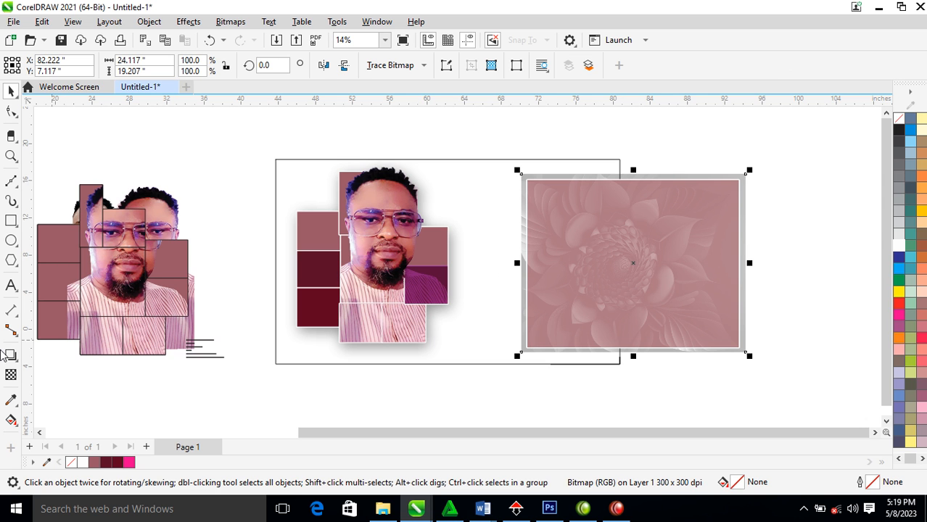
# Give the bitmap uniform transparency 50, then convert it to a bitmap again
pyautogui.click(11, 375)
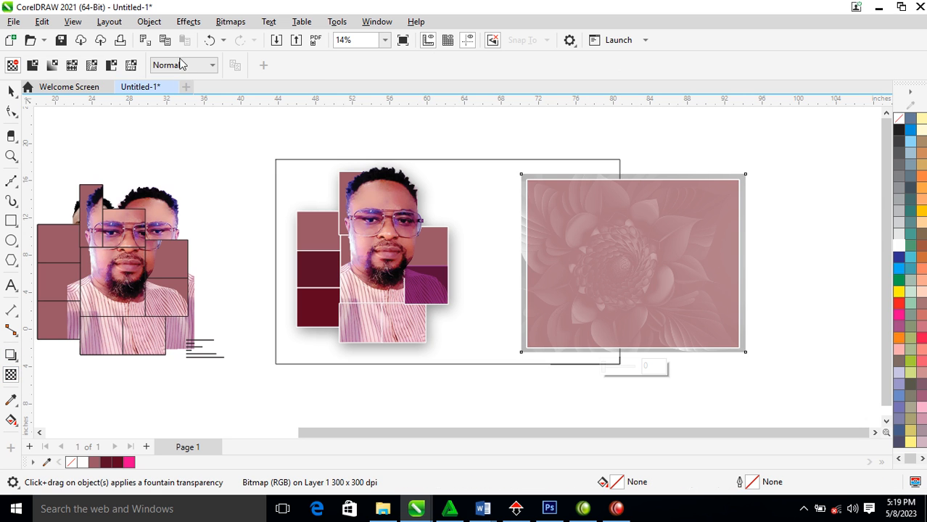
pyautogui.click(32, 64)
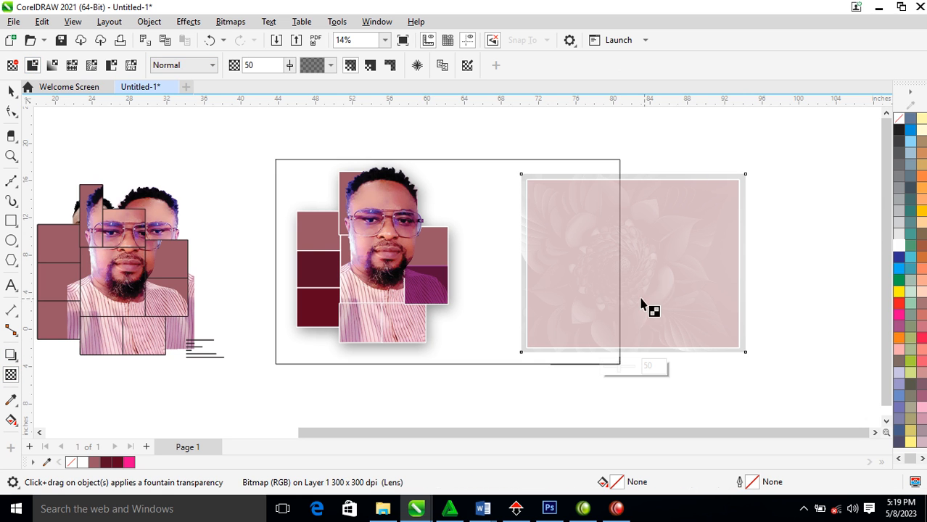
pyautogui.click(11, 91)
pyautogui.hotkey('alt', 'b')
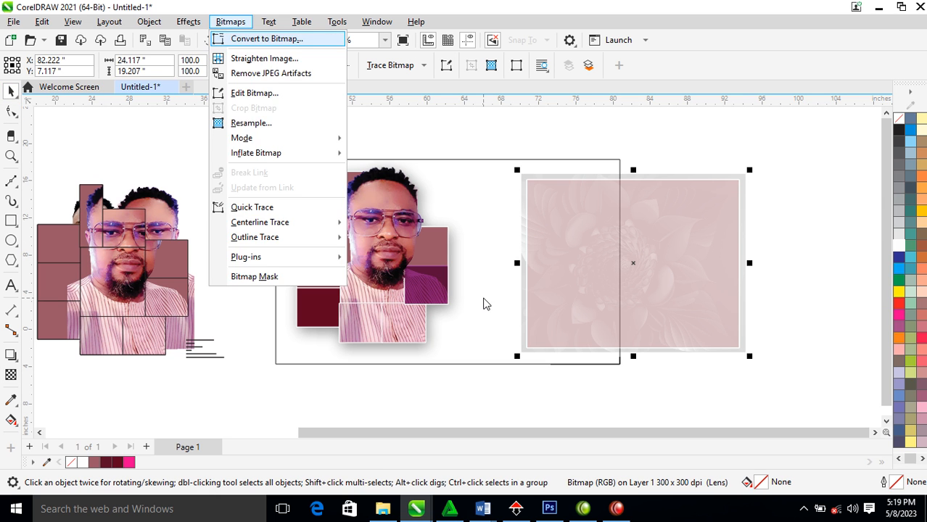
pyautogui.press('Return')
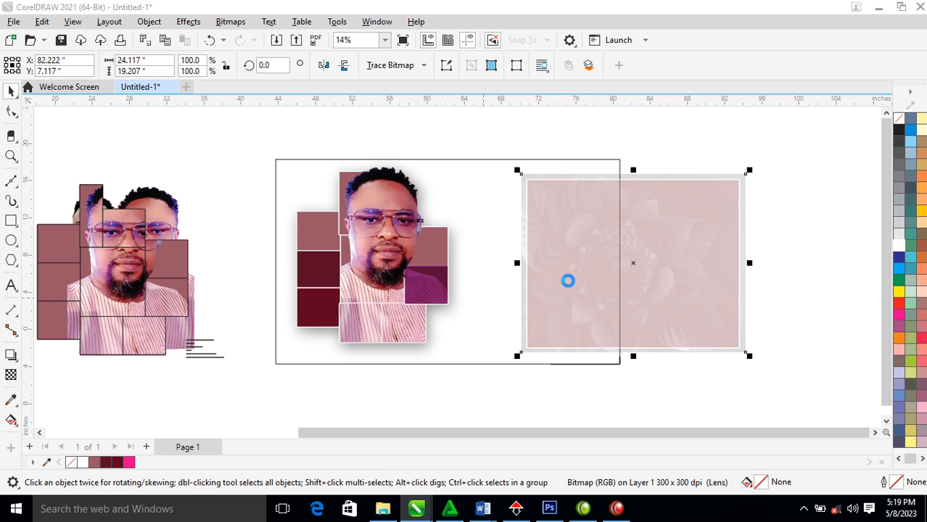
# PowerClip the flower bitmap inside the card frame, scaled to 201.8% and positioned to fill it
pyautogui.moveTo(696, 232); pyautogui.dragTo(564, 163)
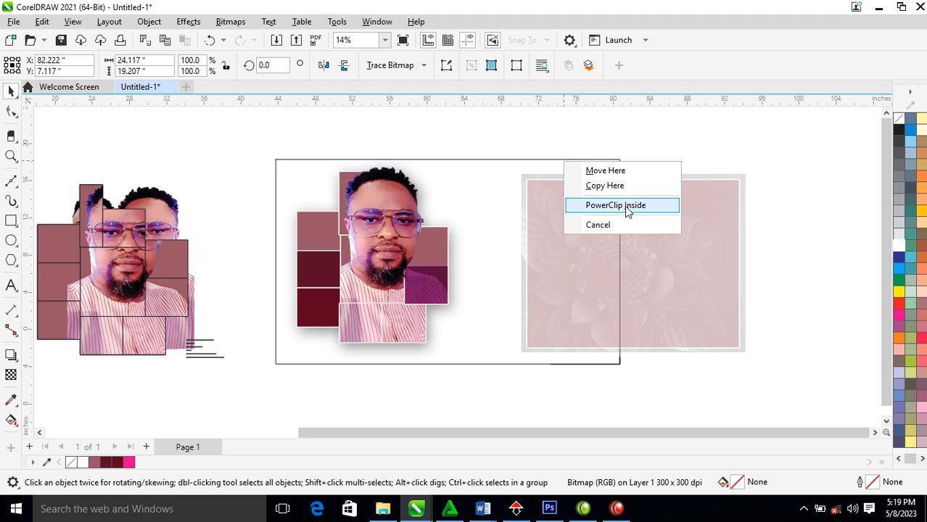
pyautogui.click(625, 207)
pyautogui.keyDown('alt'); pyautogui.click(533, 203); pyautogui.keyUp('alt')
pyautogui.moveTo(614, 285); pyautogui.dragTo(731, 375)
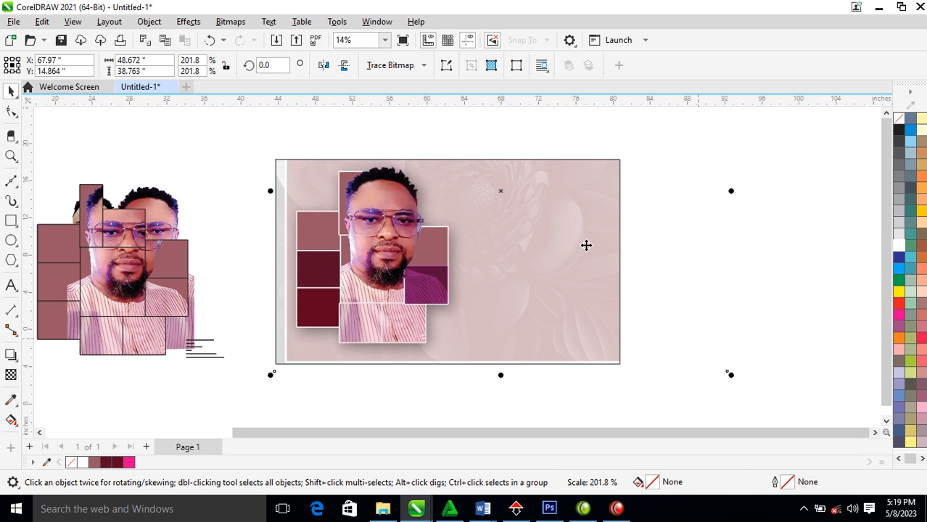
pyautogui.moveTo(567, 211); pyautogui.dragTo(555, 248)
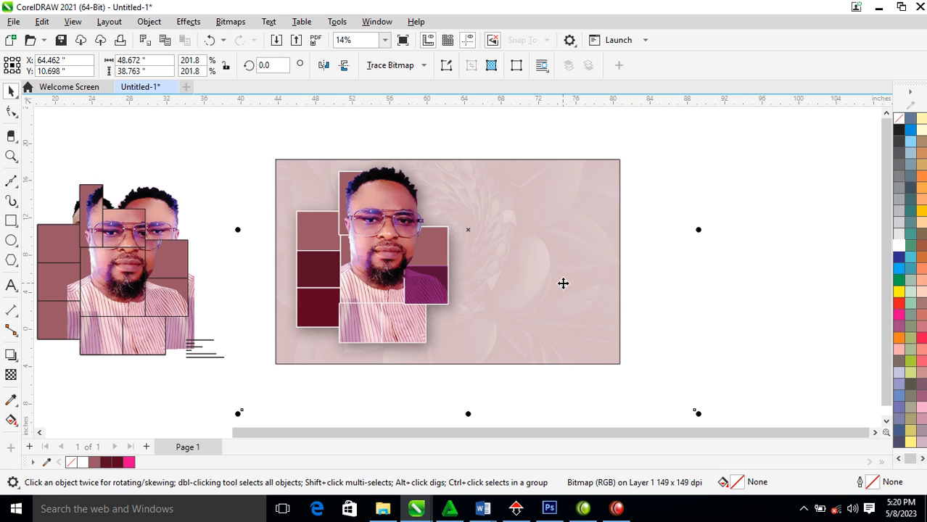
pyautogui.click(659, 318)
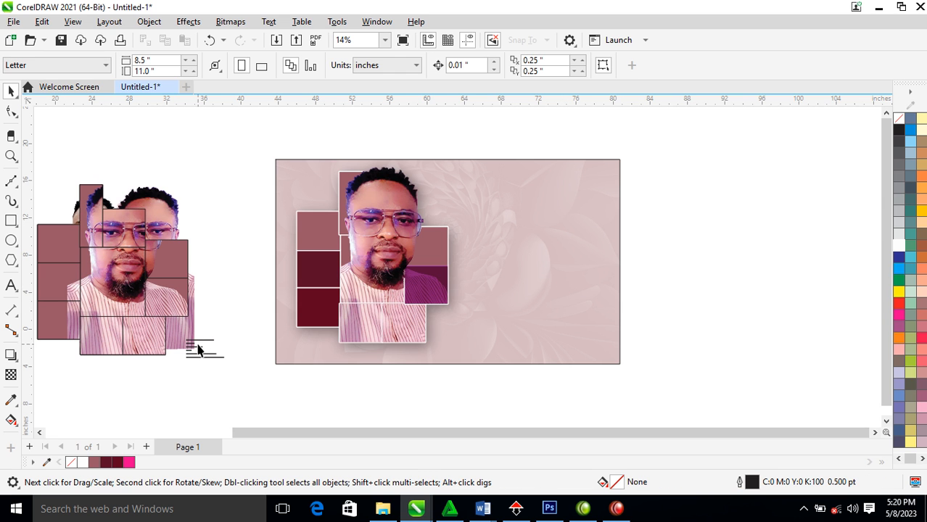
# Place a copy of the birthday text on the card's right side
pyautogui.moveTo(197, 351); pyautogui.dragTo(486, 221)
pyautogui.rightClick(486, 222)
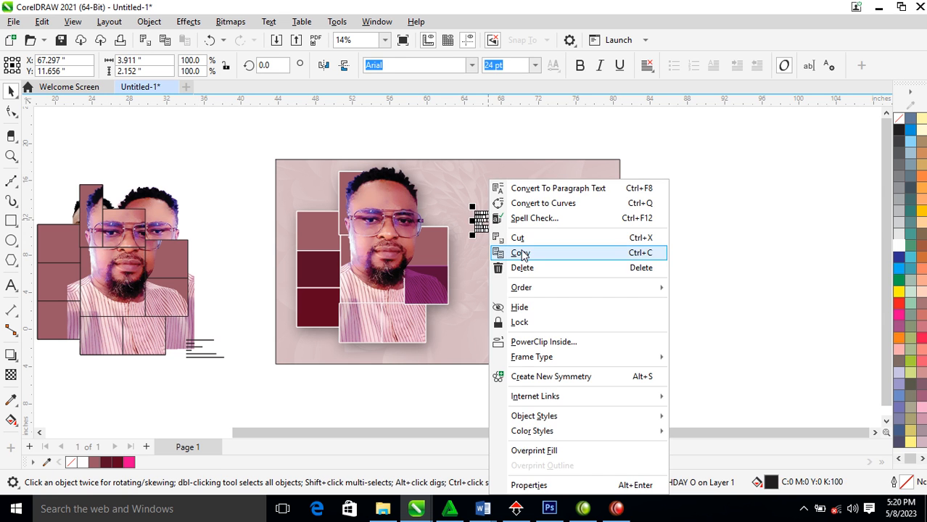
pyautogui.click(441, 149)
pyautogui.click(493, 230)
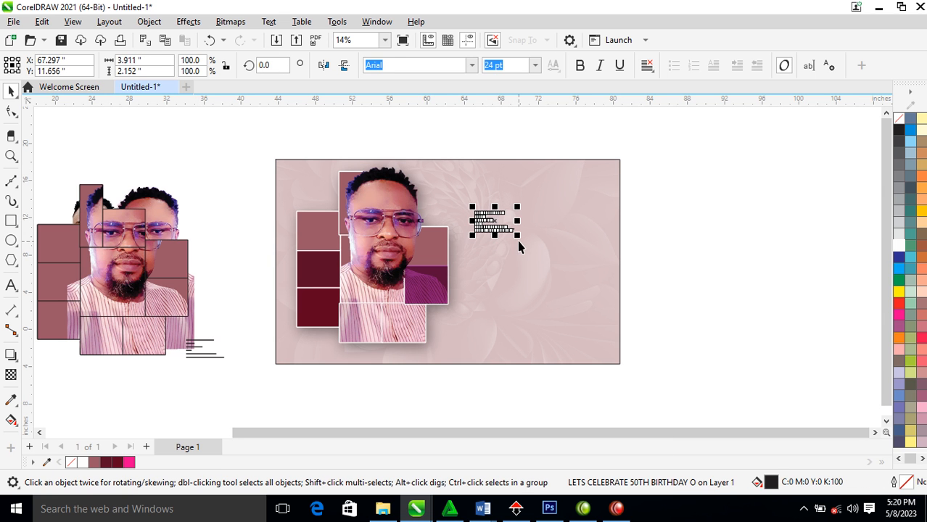
pyautogui.moveTo(519, 247); pyautogui.dragTo(668, 352)
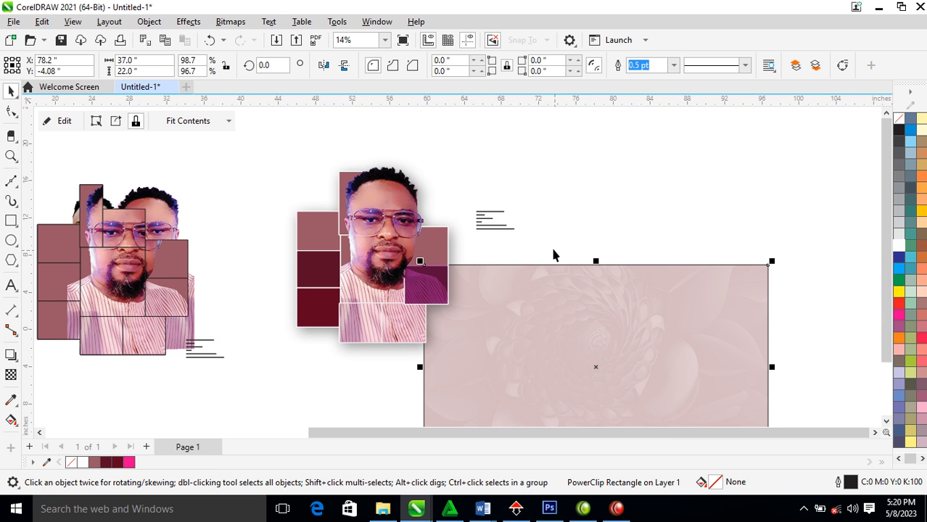
pyautogui.hotkey('ctrl', 'z')
pyautogui.click(482, 223)
# Scale the birthday text to about 139.9 pt and set it in FuturaTEE
pyautogui.moveTo(543, 261); pyautogui.dragTo(690, 333)
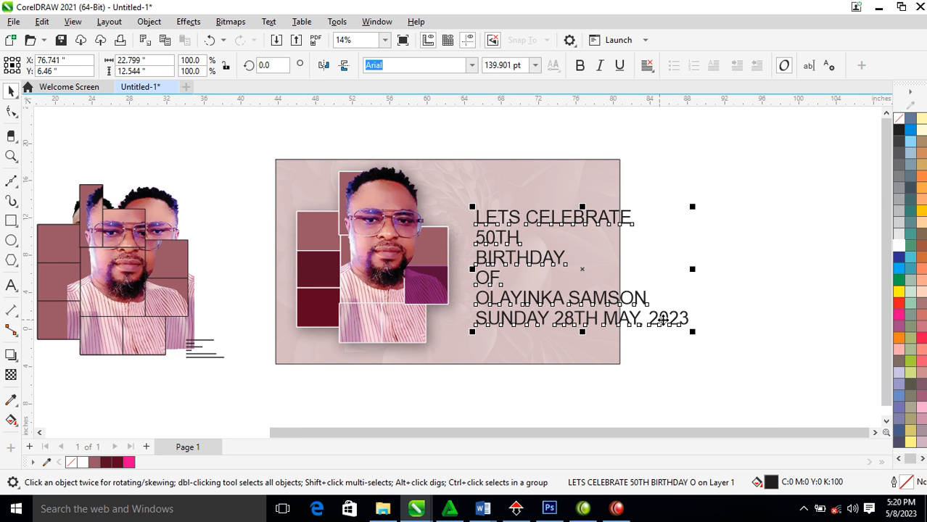
pyautogui.click(471, 65)
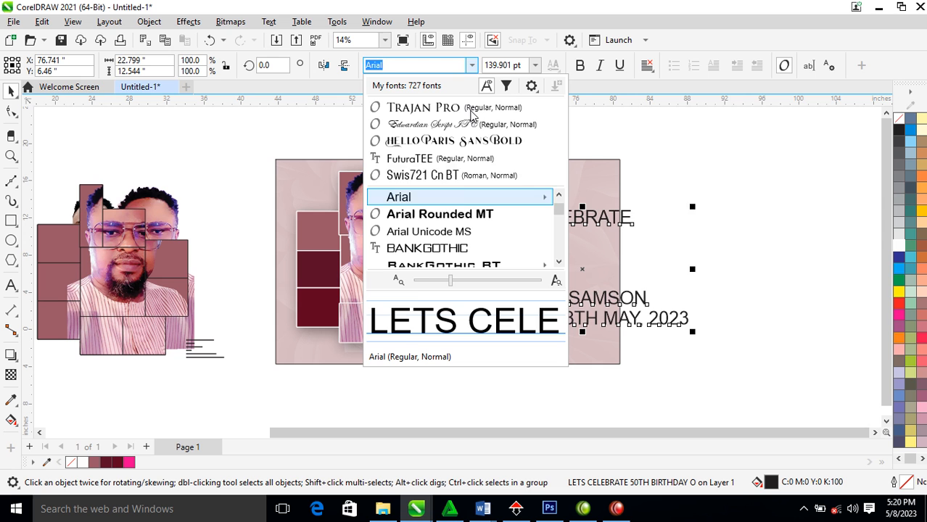
pyautogui.click(443, 161)
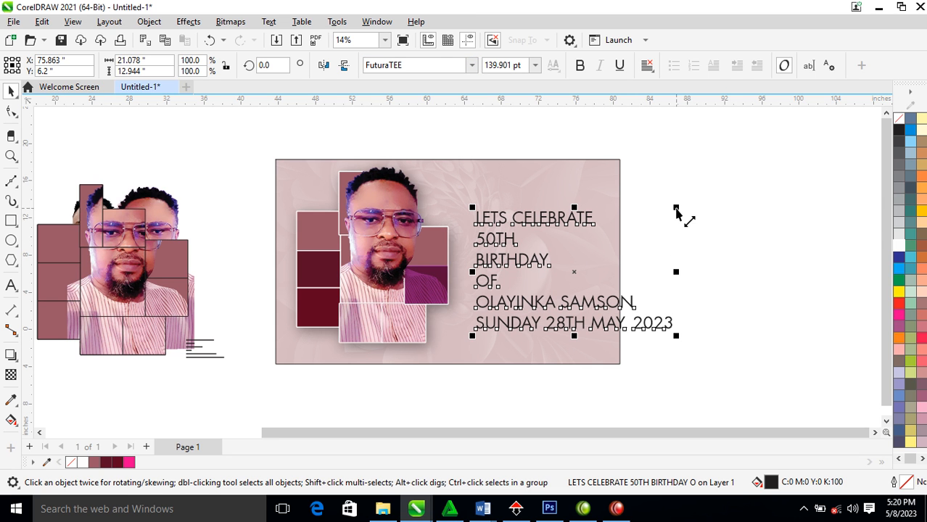
# Break the text apart and move 'LETS CELEBRATE' to the top in Title Case
pyautogui.hotkey('ctrl', 'k')
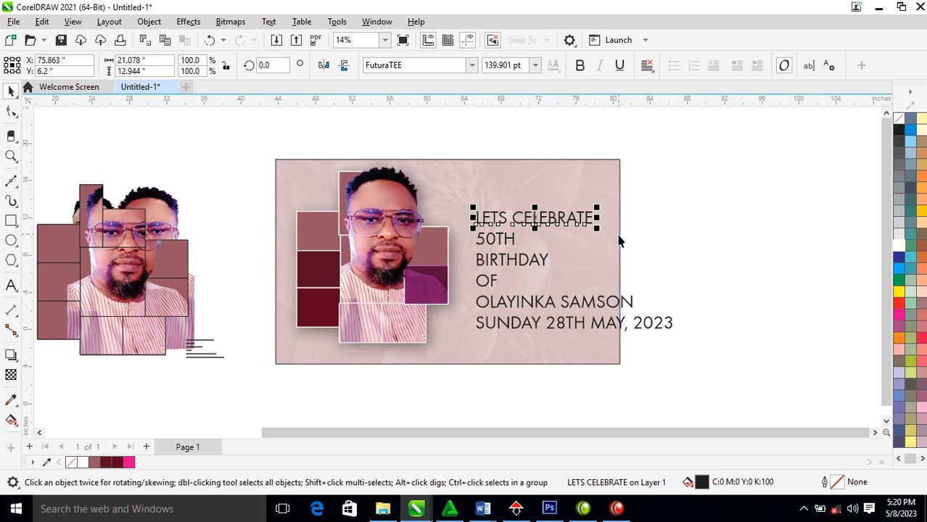
pyautogui.moveTo(587, 219); pyautogui.dragTo(566, 187)
pyautogui.doubleClick(566, 188)
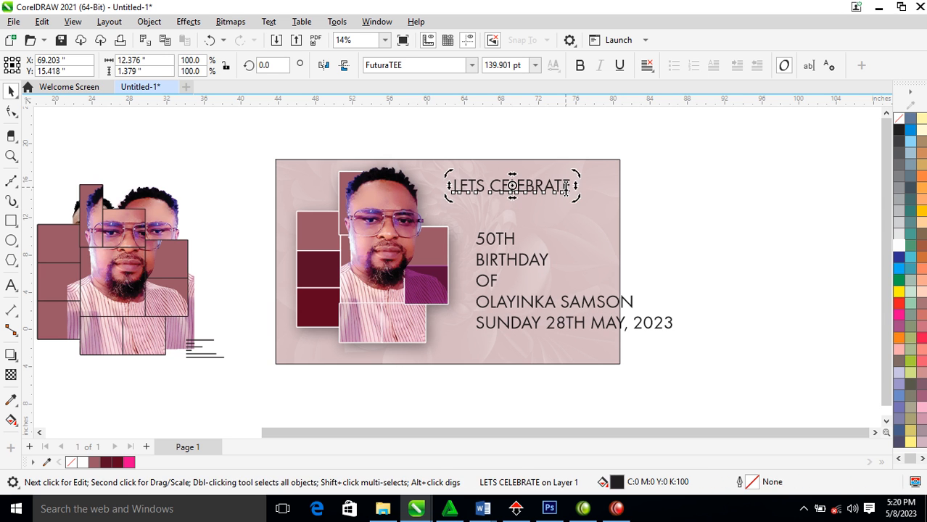
pyautogui.hotkey('ctrl', 'a')
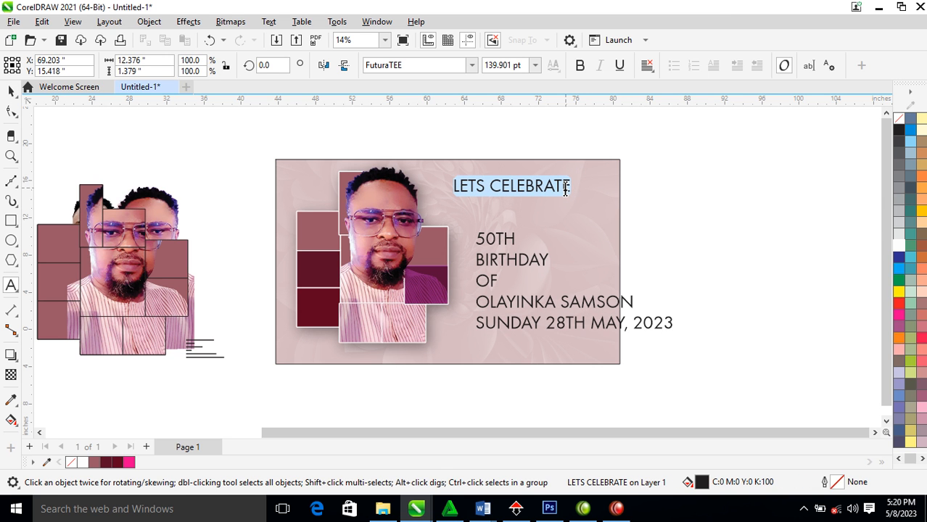
pyautogui.hotkey('shift', 'F3')
pyautogui.click(408, 253)
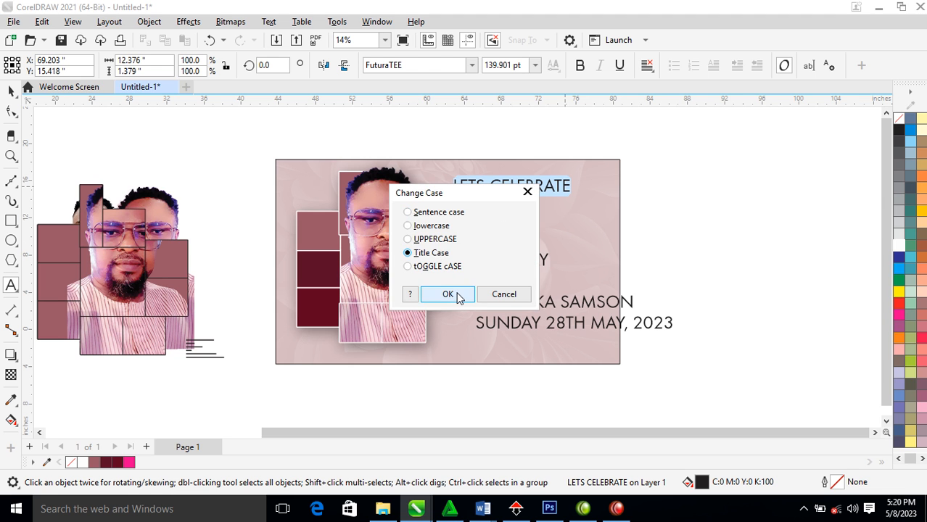
pyautogui.click(449, 293)
pyautogui.hotkey('ctrl', 'space')
# Move the remaining text lines lower and separate '50TH' into '50 TH'
pyautogui.moveTo(699, 234); pyautogui.dragTo(435, 359)
pyautogui.moveTo(532, 280); pyautogui.dragTo(526, 299)
pyautogui.doubleClick(511, 243)
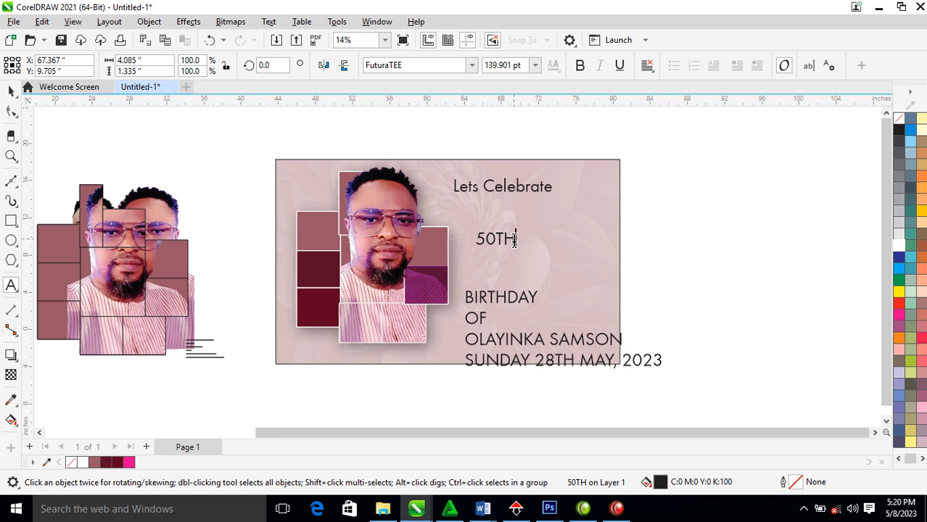
pyautogui.click(494, 238)
# Split TH from 50, move TH beside Lets Celebrate, and enlarge the 50 about fivefold
pyautogui.hotkey('ctrl', 'space')
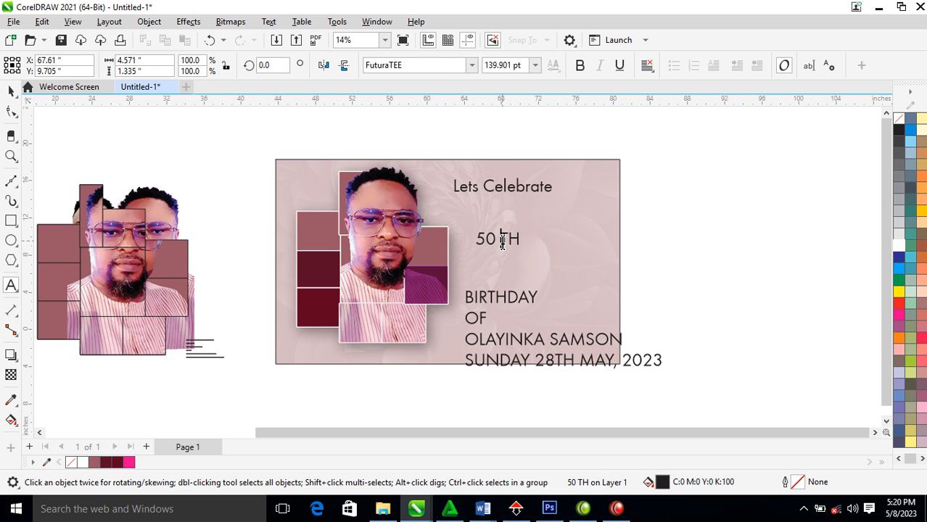
pyautogui.hotkey('ctrl', 'k')
pyautogui.moveTo(511, 242); pyautogui.dragTo(572, 198)
pyautogui.click(492, 245)
pyautogui.moveTo(497, 248); pyautogui.dragTo(537, 273)
pyautogui.moveTo(492, 238); pyautogui.dragTo(517, 237)
# Copy the photo group's dark maroon (C36 M100 Y71 K54) styling onto the 50 and remove its outline
pyautogui.moveTo(321, 298); pyautogui.dragTo(476, 226)
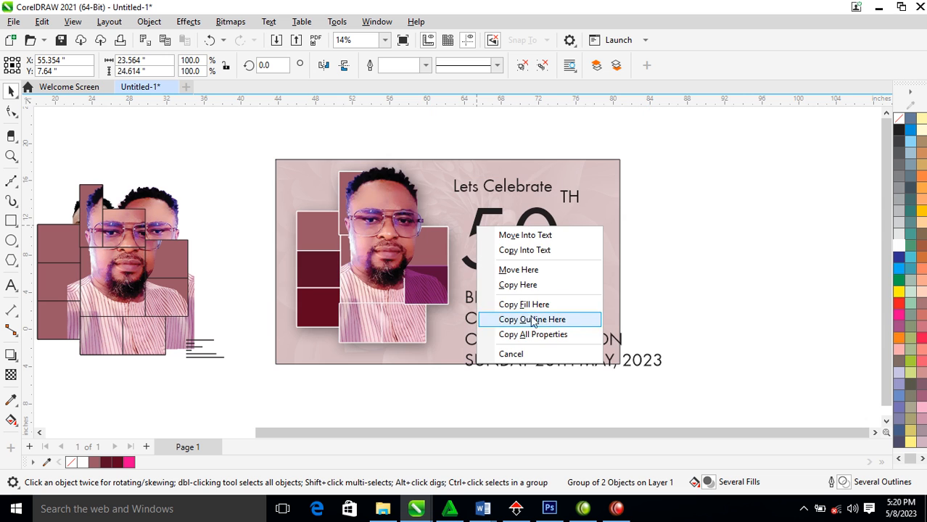
pyautogui.click(538, 320)
pyautogui.click(517, 241)
pyautogui.rightClick(900, 120)
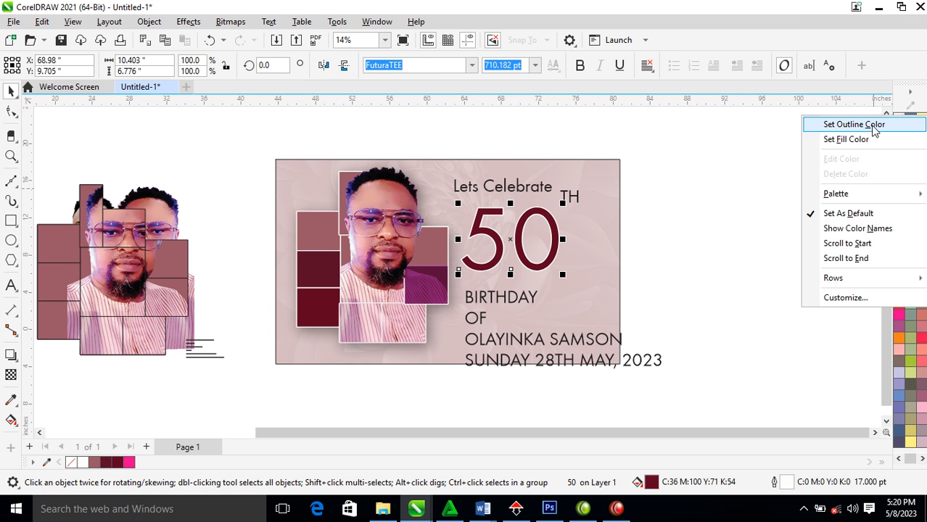
pyautogui.click(875, 128)
# Break the 50 into separate digits and delete the 0, leaving the 5
pyautogui.hotkey('ctrl', 'k')
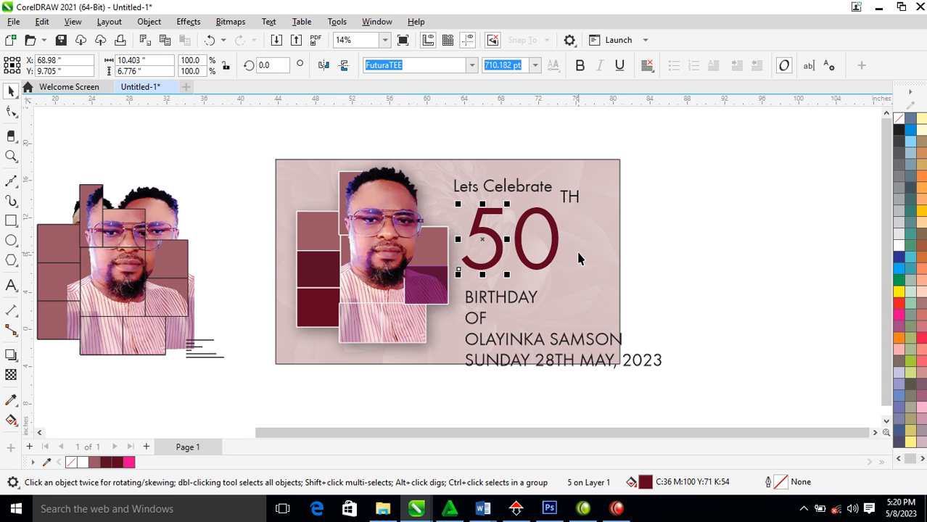
pyautogui.press('F2')
pyautogui.moveTo(230, 145); pyautogui.dragTo(748, 330)
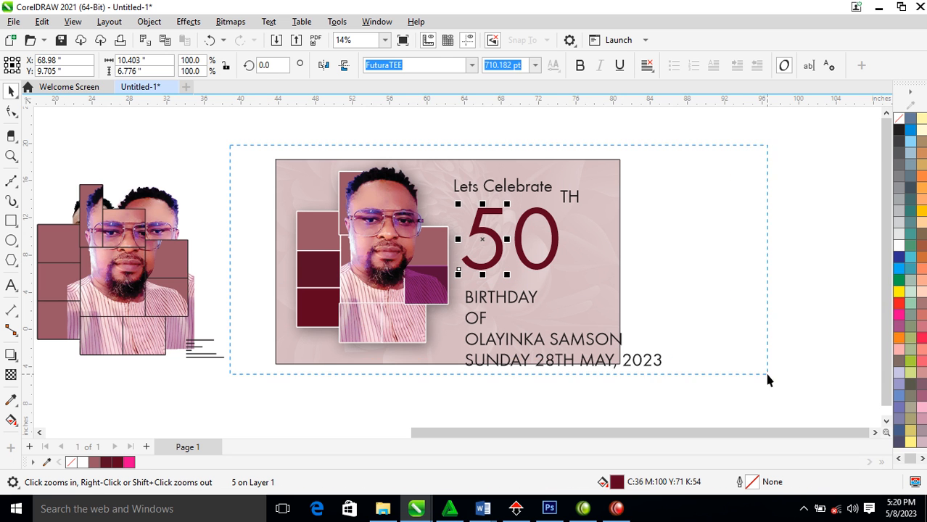
pyautogui.click(535, 267)
pyautogui.press('Delete')
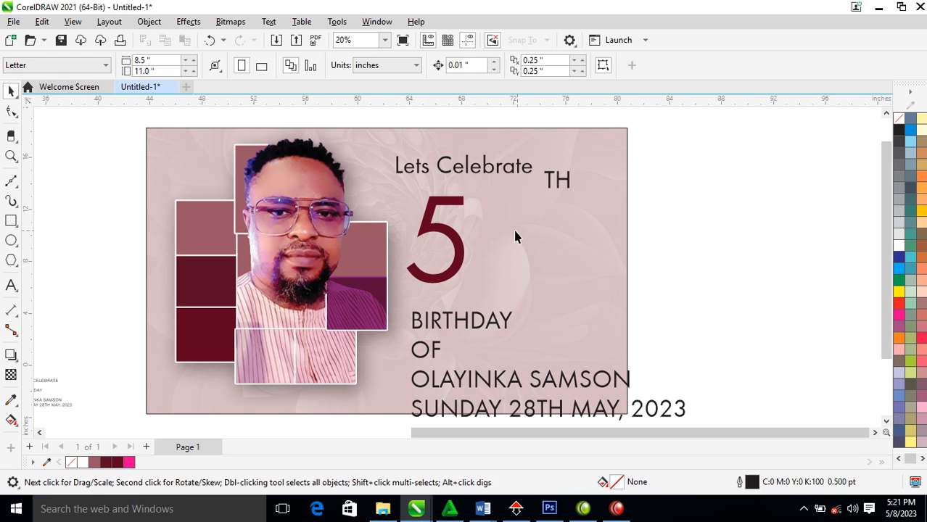
# Draw a circle right of the 5 with a smaller concentric copy inside it
pyautogui.click(11, 240)
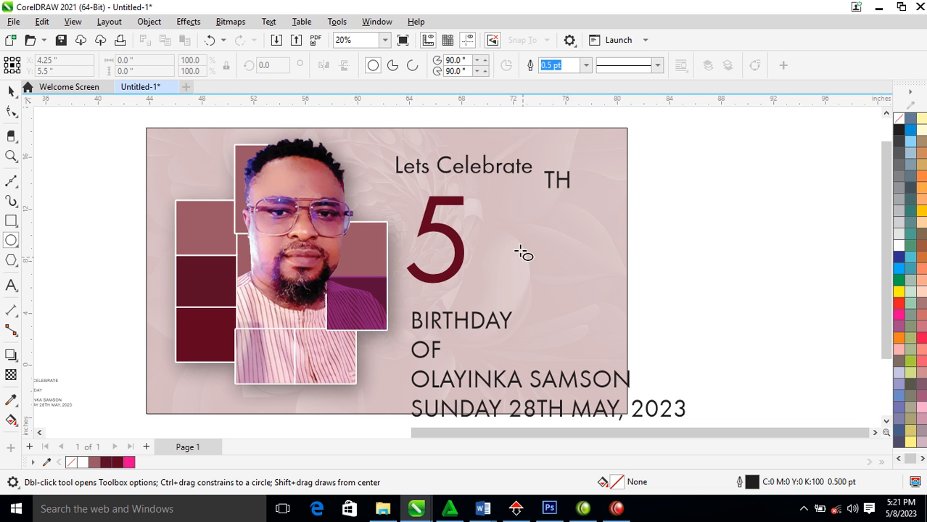
pyautogui.moveTo(450, 214); pyautogui.dragTo(531, 296)
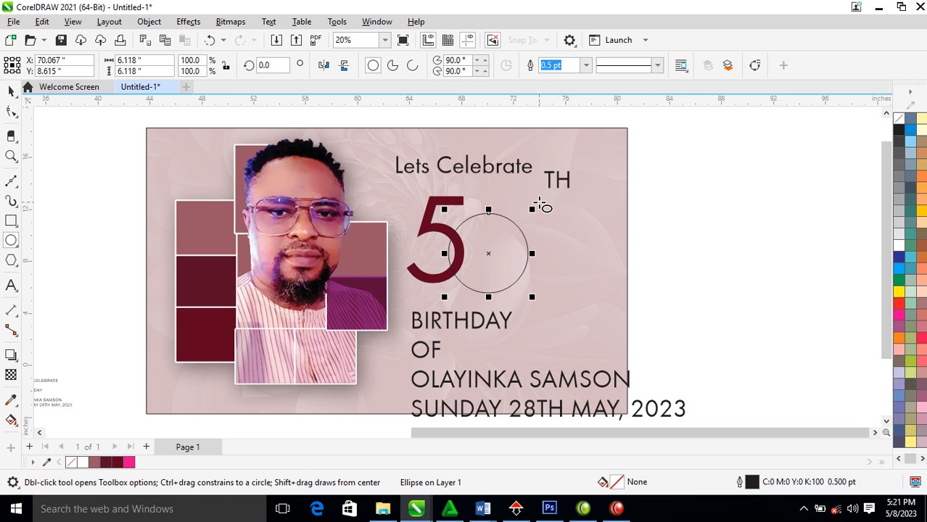
pyautogui.press('space')
pyautogui.moveTo(533, 210)
pyautogui.mouseDown()
pyautogui.moveTo(537, 224)
pyautogui.moveTo(533, 212)
pyautogui.mouseUp()
pyautogui.rightClick(518, 252)
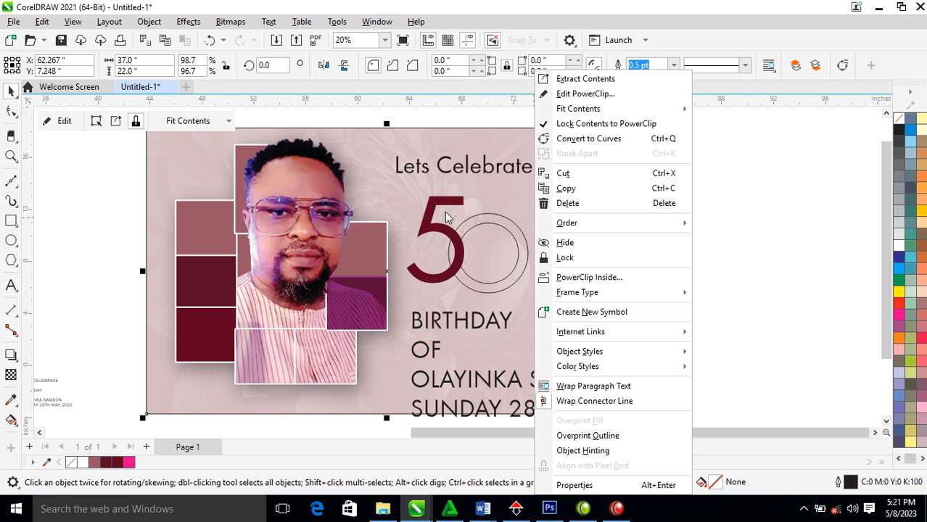
pyautogui.click(415, 179)
pyautogui.press('F2')
pyautogui.moveTo(359, 176); pyautogui.dragTo(618, 326)
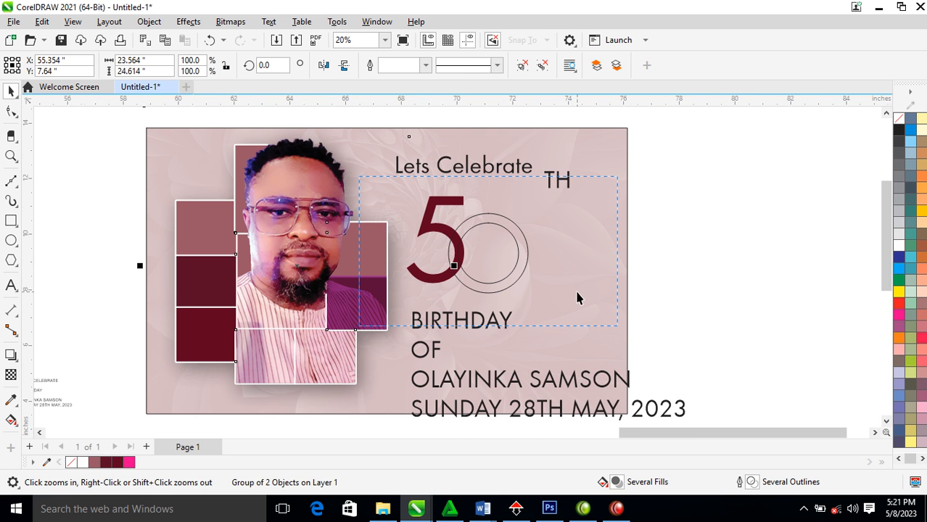
pyautogui.click(482, 230)
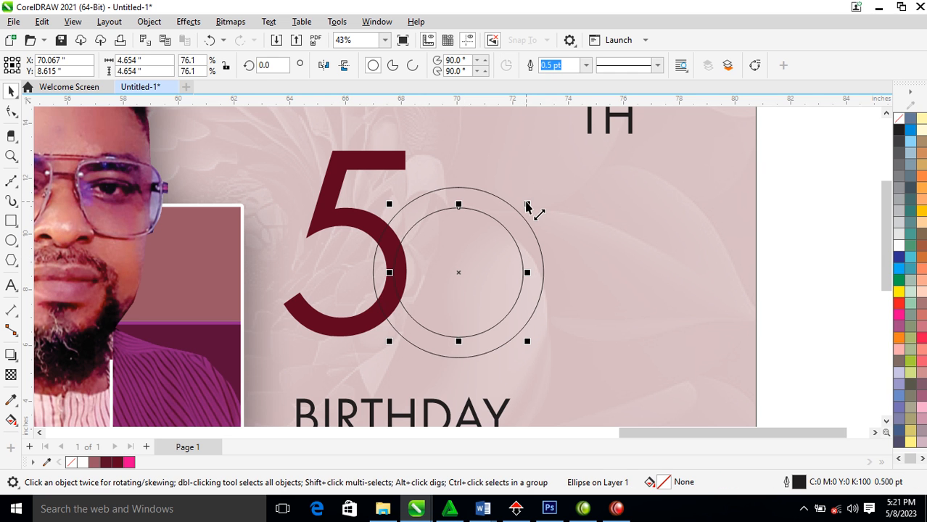
pyautogui.moveTo(528, 206); pyautogui.dragTo(531, 211)
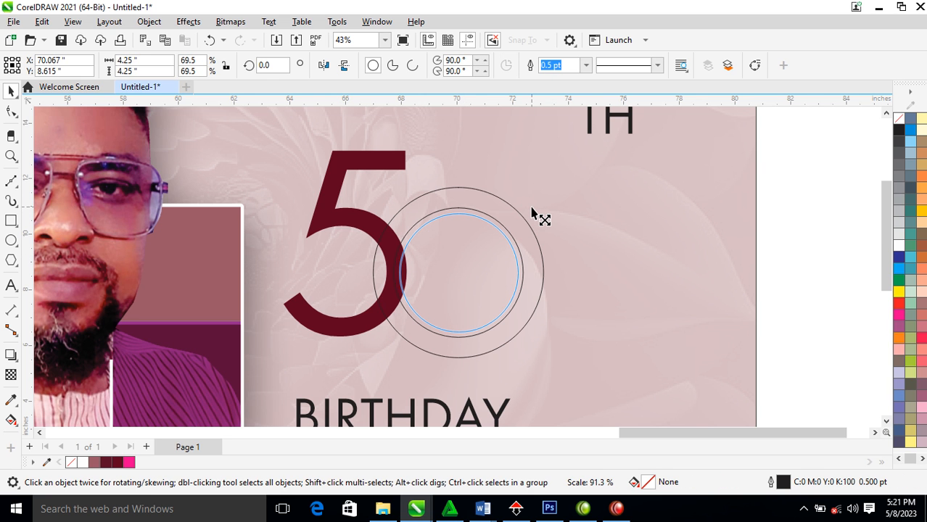
pyautogui.moveTo(531, 213); pyautogui.dragTo(585, 187)
# Combine the inner and outer circles into one ring and copy the 5's dark maroon fill onto it
pyautogui.click(496, 197)
pyautogui.press('Escape')
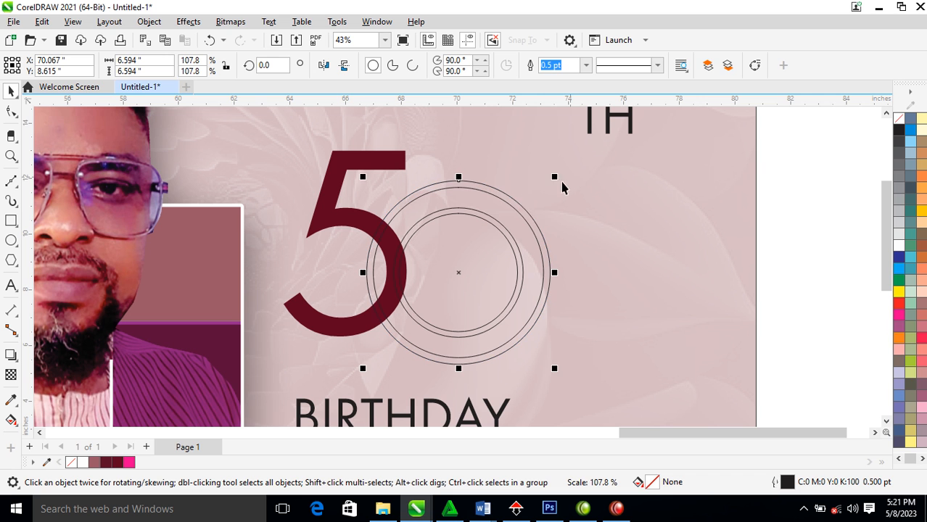
pyautogui.keyDown('shift'); pyautogui.click(465, 211); pyautogui.keyUp('shift')
pyautogui.click(473, 195)
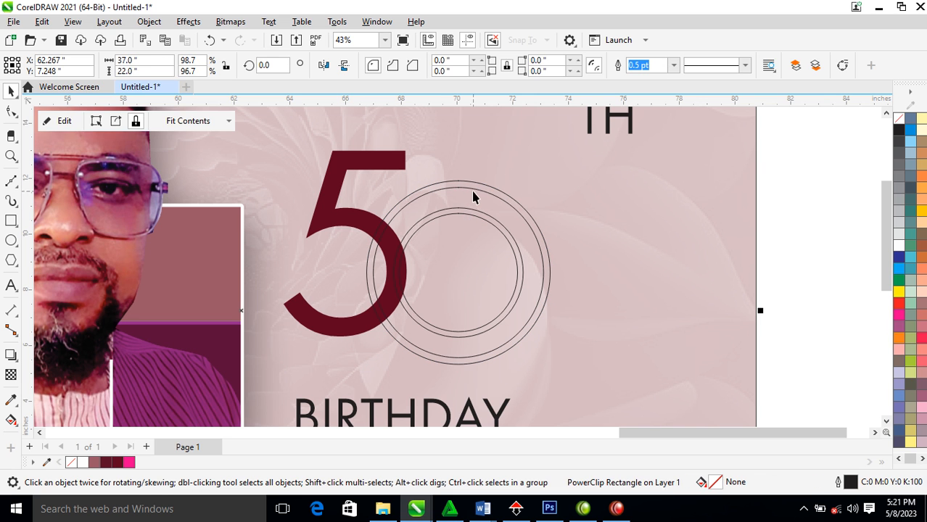
pyautogui.click(471, 190)
pyautogui.keyDown('shift'); pyautogui.click(464, 212); pyautogui.keyUp('shift')
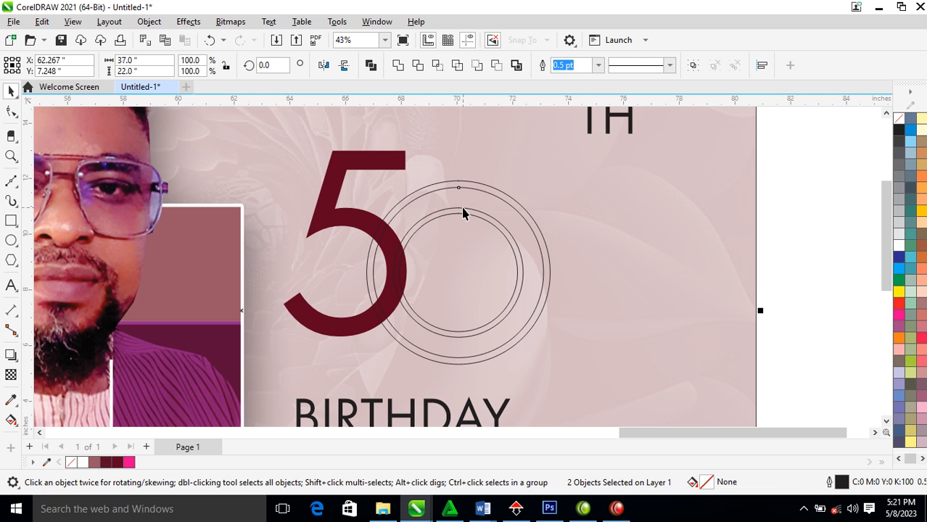
pyautogui.click(477, 198)
pyautogui.press('Escape')
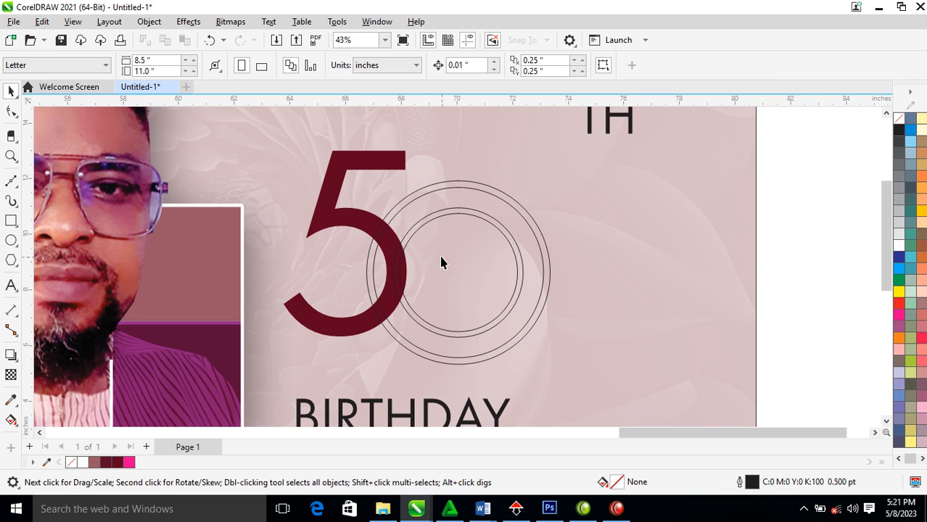
pyautogui.click(469, 210)
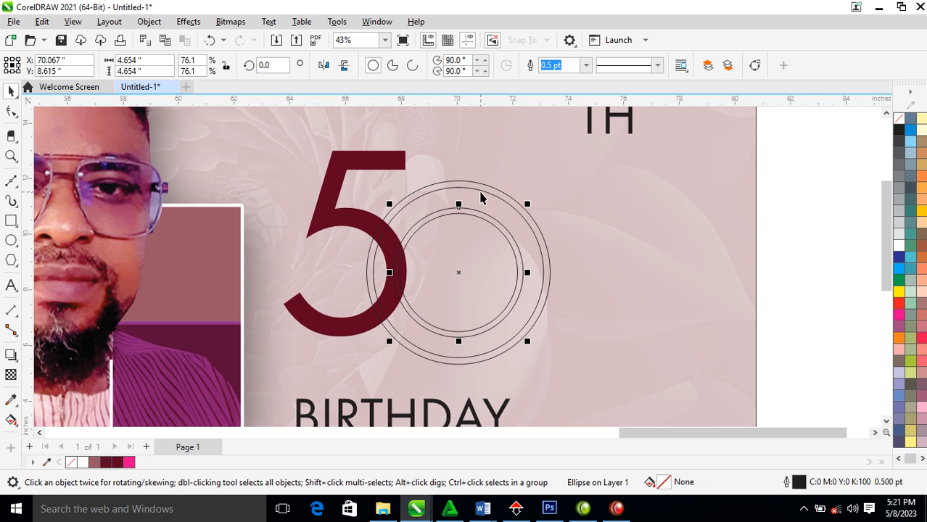
pyautogui.keyDown('shift'); pyautogui.click(481, 190); pyautogui.keyUp('shift')
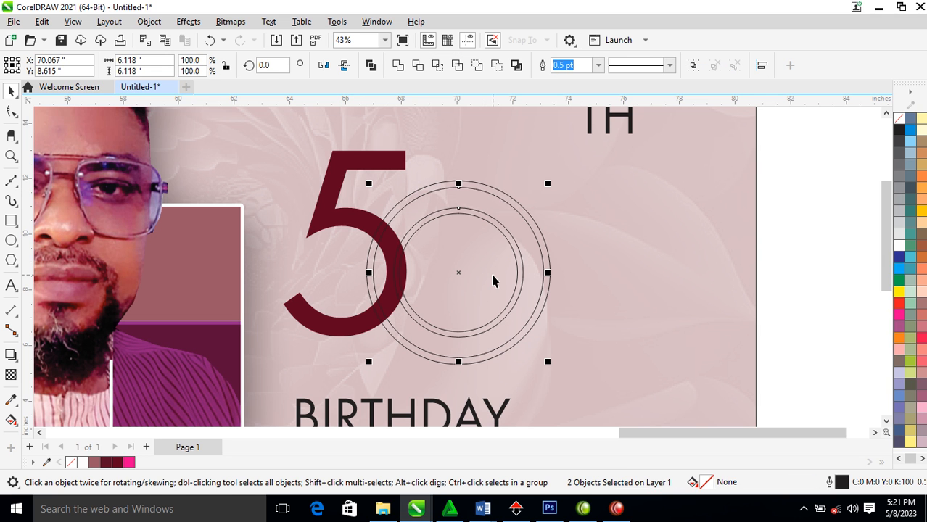
pyautogui.hotkey('ctrl', 'l')
pyautogui.moveTo(390, 158); pyautogui.dragTo(464, 197)
pyautogui.click(541, 278)
# Fill the ring dark red and combine it with the larger outer circle
pyautogui.click(490, 225)
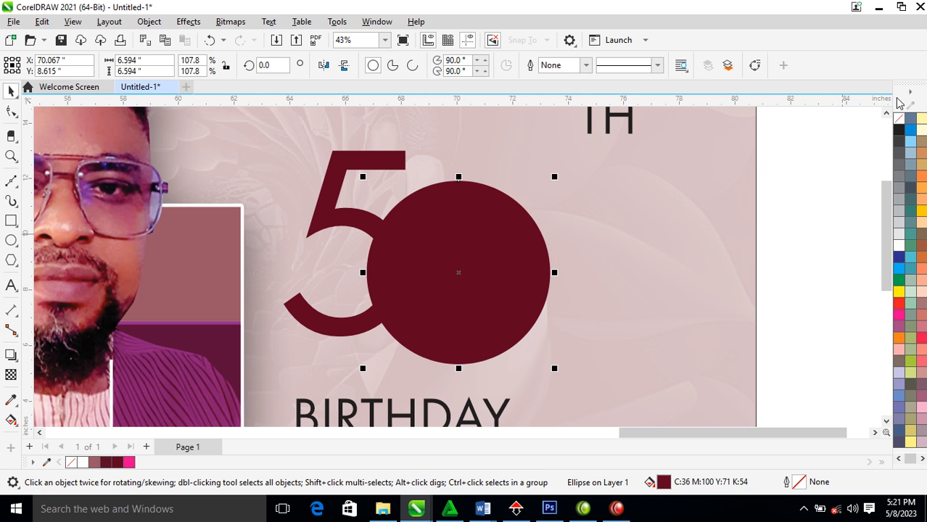
pyautogui.hotkey('ctrl', 'z')
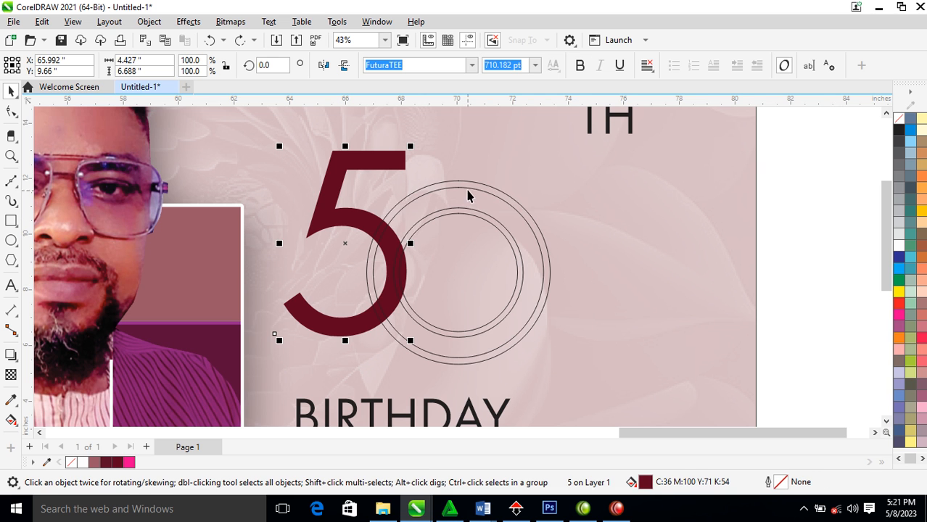
pyautogui.click(464, 194)
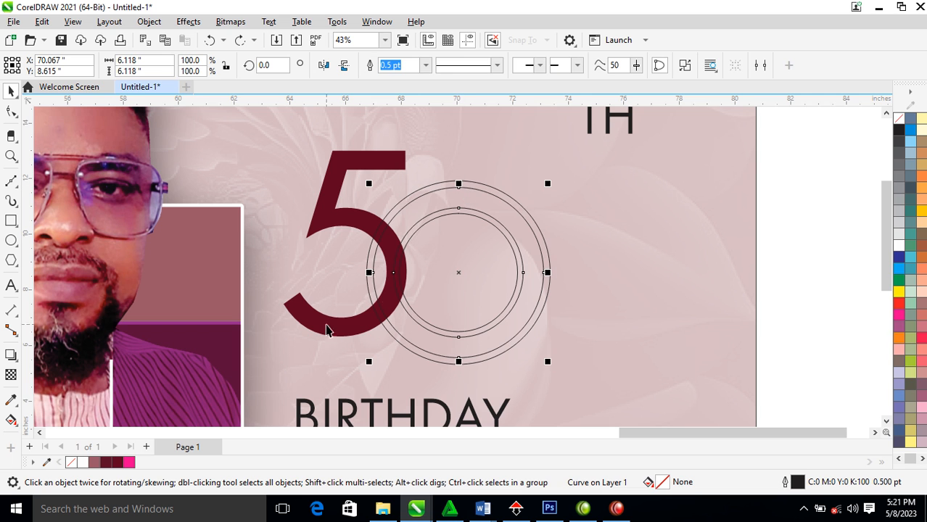
pyautogui.click(120, 464)
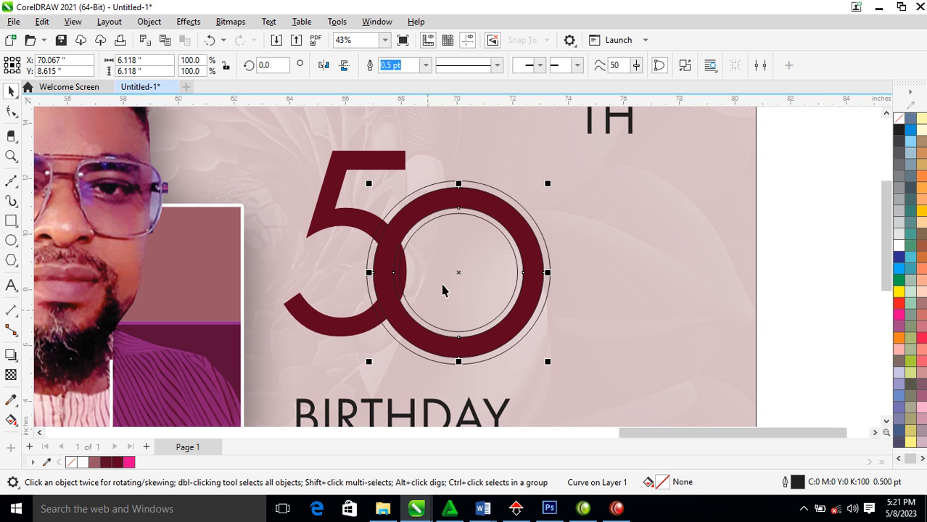
pyautogui.click(455, 216)
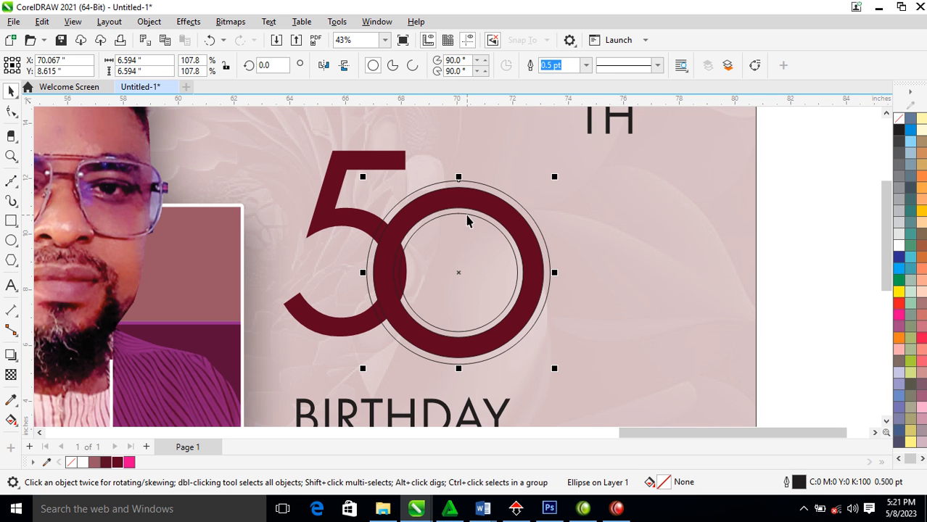
pyautogui.keyDown('shift'); pyautogui.click(467, 216); pyautogui.keyUp('shift')
pyautogui.hotkey('ctrl', 'l')
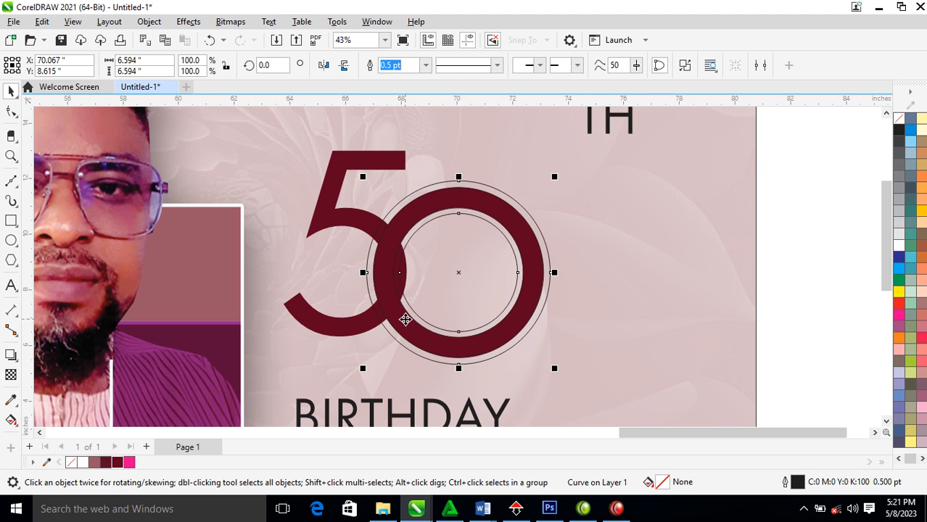
# Trim the 5 with the outer ring where they overlap, then delete the thin outer ring
pyautogui.click(457, 165)
pyautogui.click(459, 186)
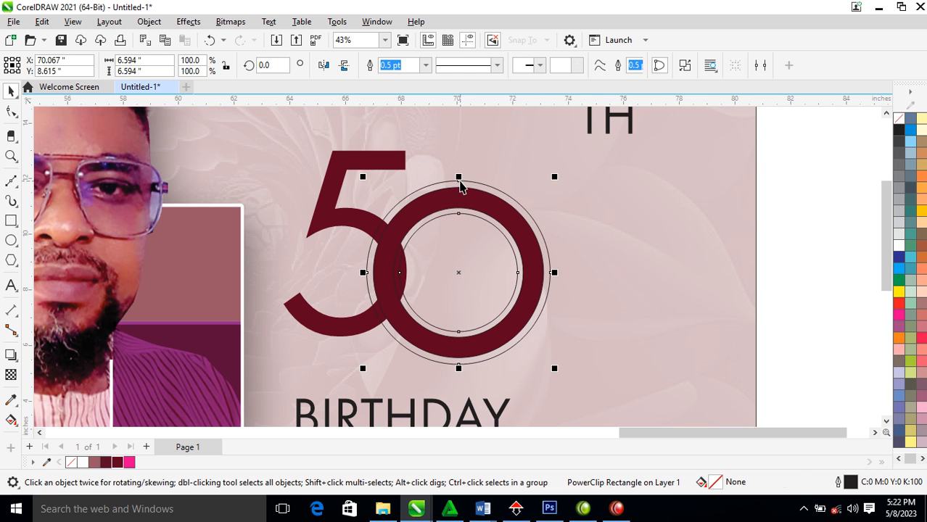
pyautogui.keyDown('shift'); pyautogui.click(389, 161); pyautogui.keyUp('shift')
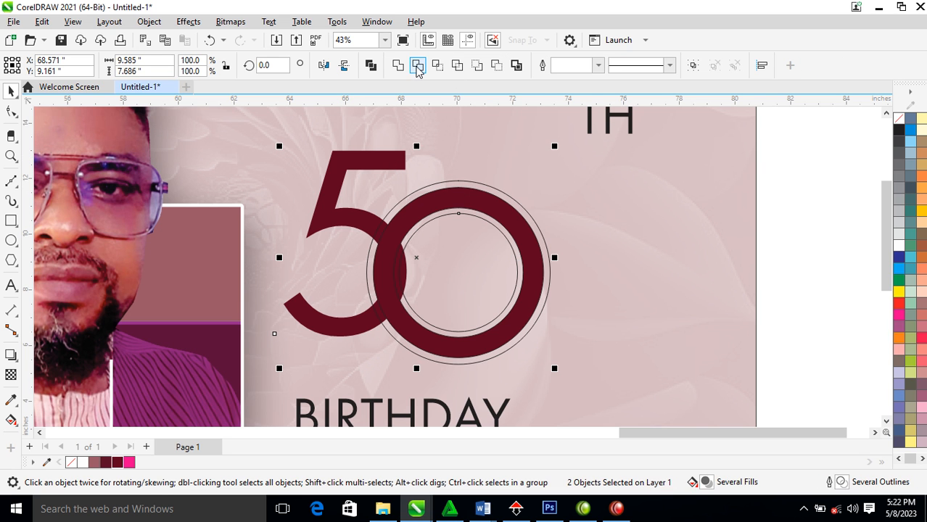
pyautogui.click(418, 66)
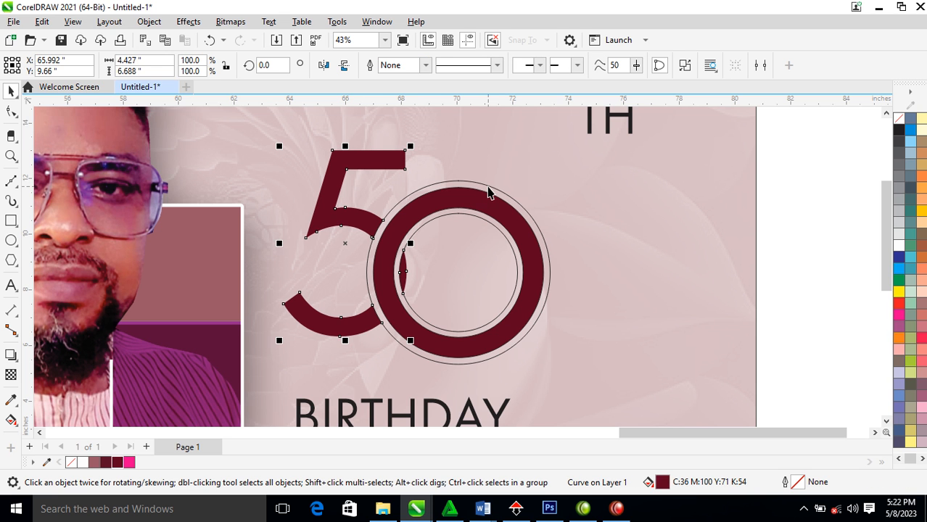
pyautogui.click(490, 186)
pyautogui.press('Delete')
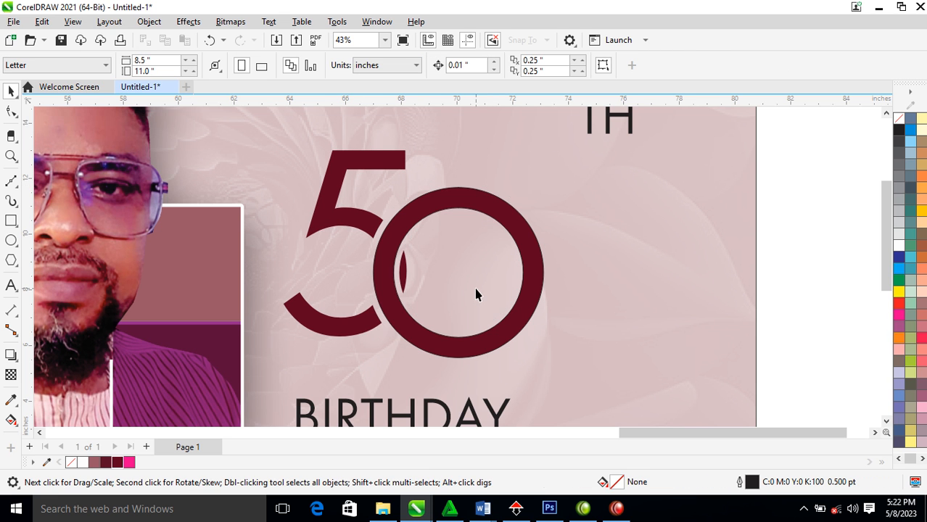
# Move the TH down to sit as a superscript at the top right of the 50
pyautogui.scroll(-2, 467, 280)
pyautogui.scroll(-3, 468, 285)
pyautogui.press('z')
pyautogui.moveTo(225, 174); pyautogui.dragTo(631, 404)
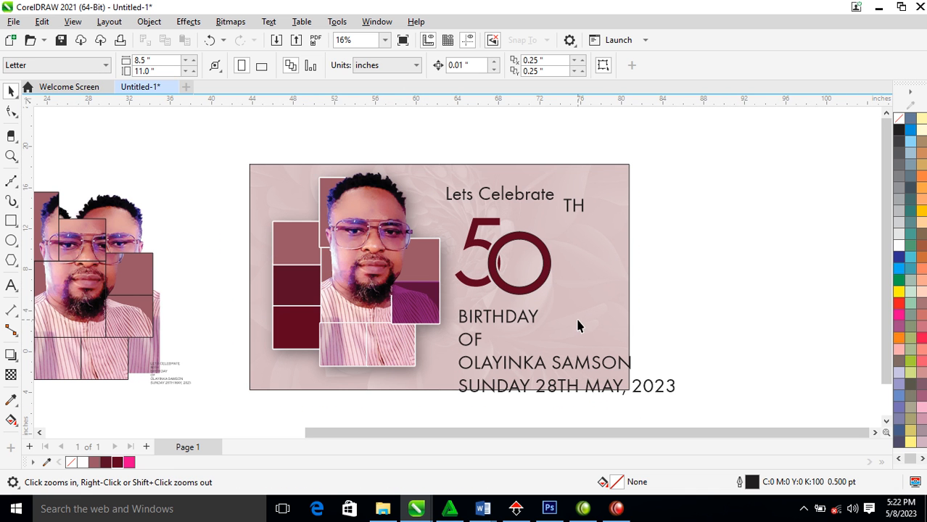
pyautogui.press('F2')
pyautogui.moveTo(353, 144); pyautogui.dragTo(709, 353)
pyautogui.moveTo(696, 154); pyautogui.dragTo(464, 241)
pyautogui.moveTo(537, 201); pyautogui.dragTo(514, 243)
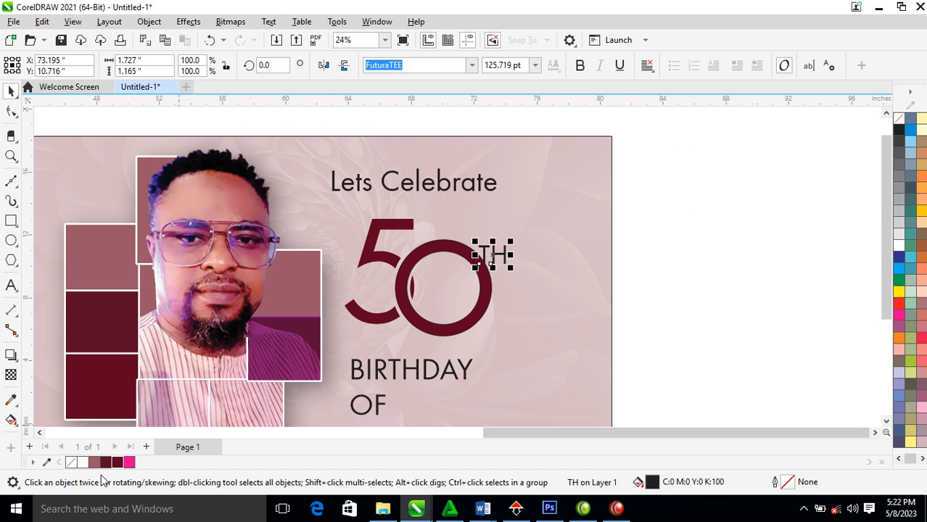
pyautogui.scroll(-3, 503, 293)
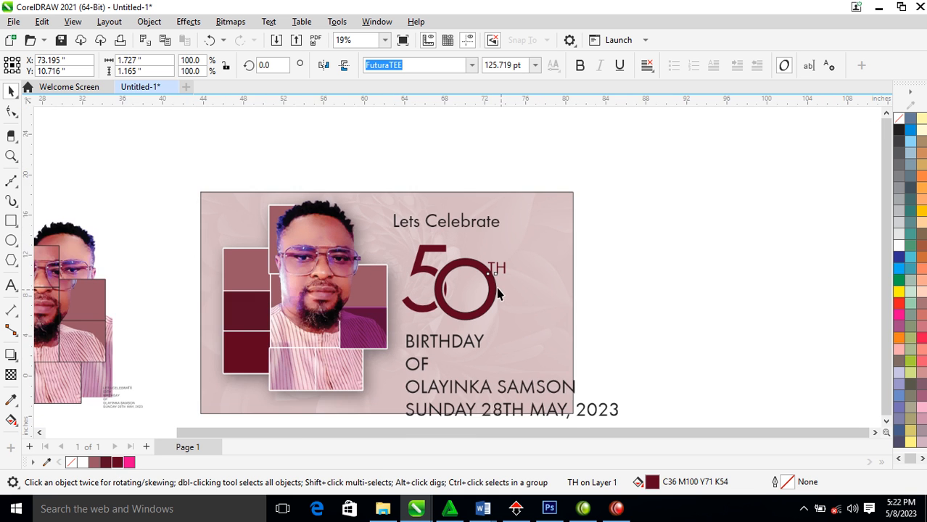
pyautogui.press('F2')
pyautogui.moveTo(192, 190); pyautogui.dragTo(565, 387)
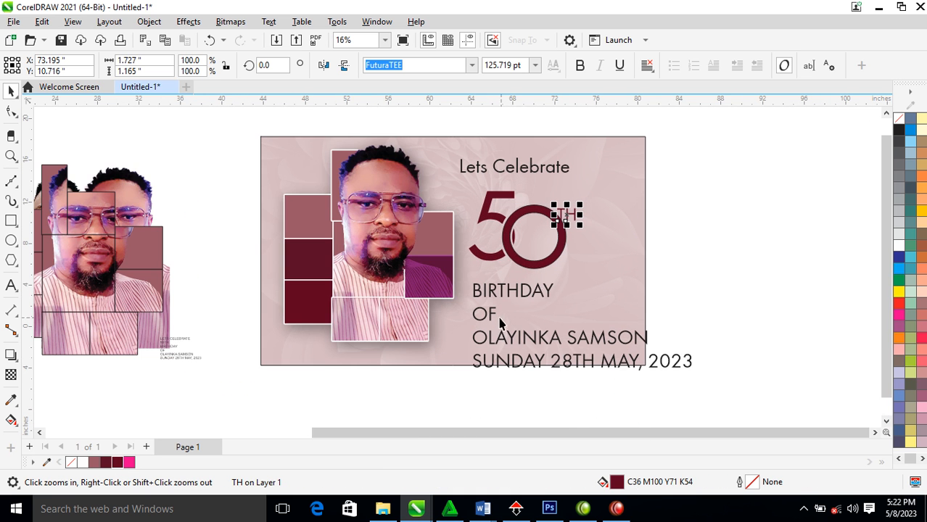
# Change BIRTHDAY to Title Case and set it in the Rithem script font
pyautogui.doubleClick(551, 290)
pyautogui.hotkey('shift', 'F3')
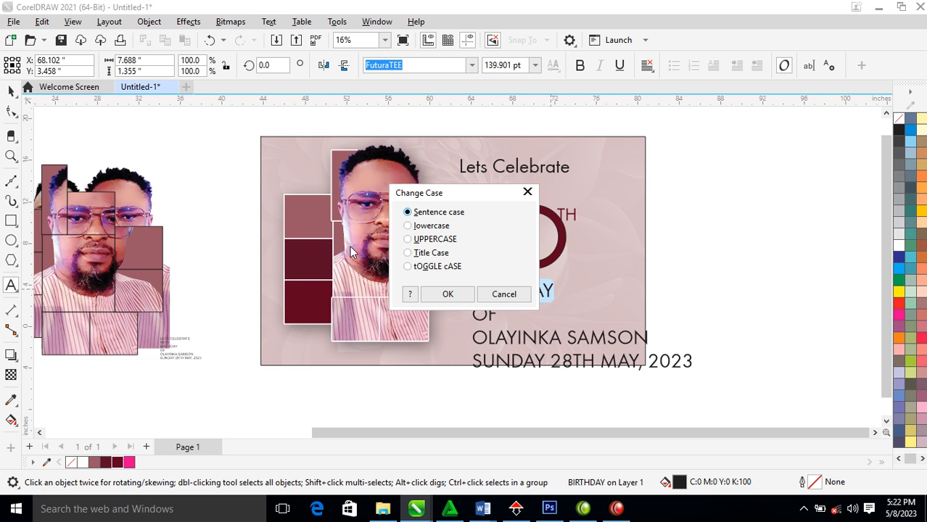
pyautogui.click(417, 256)
pyautogui.click(448, 293)
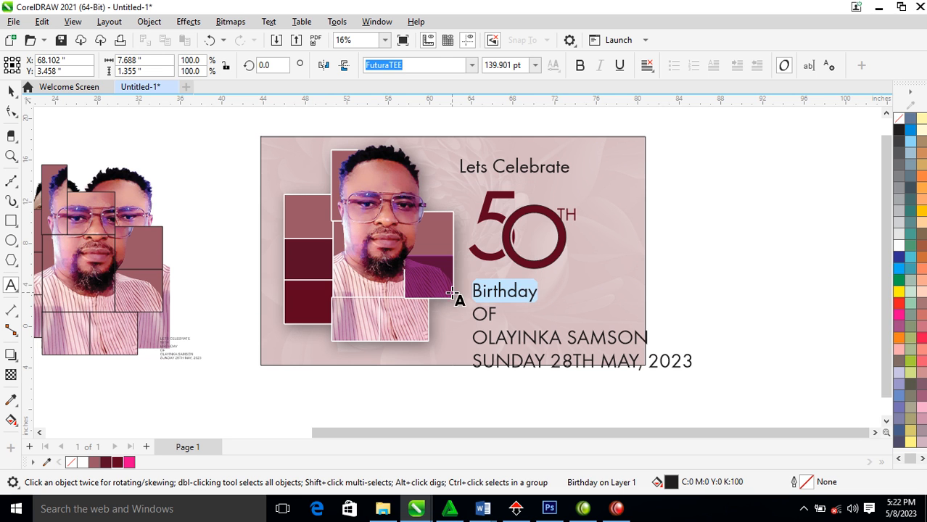
pyautogui.hotkey('ctrl', 'space')
pyautogui.click(472, 65)
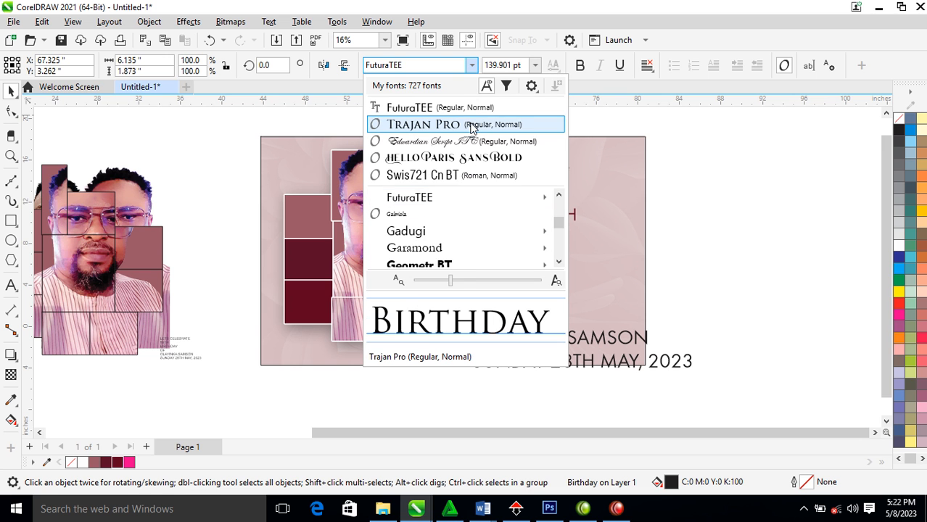
pyautogui.write('ri')
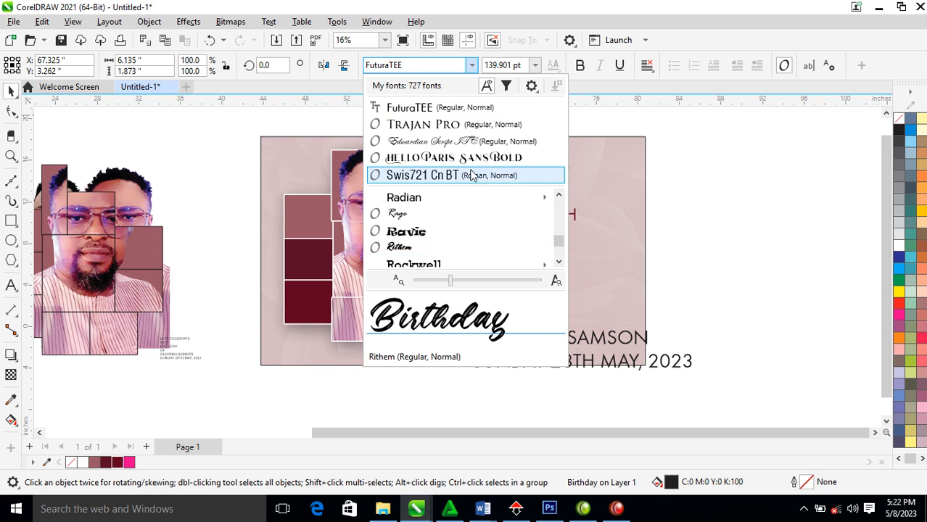
pyautogui.click(403, 247)
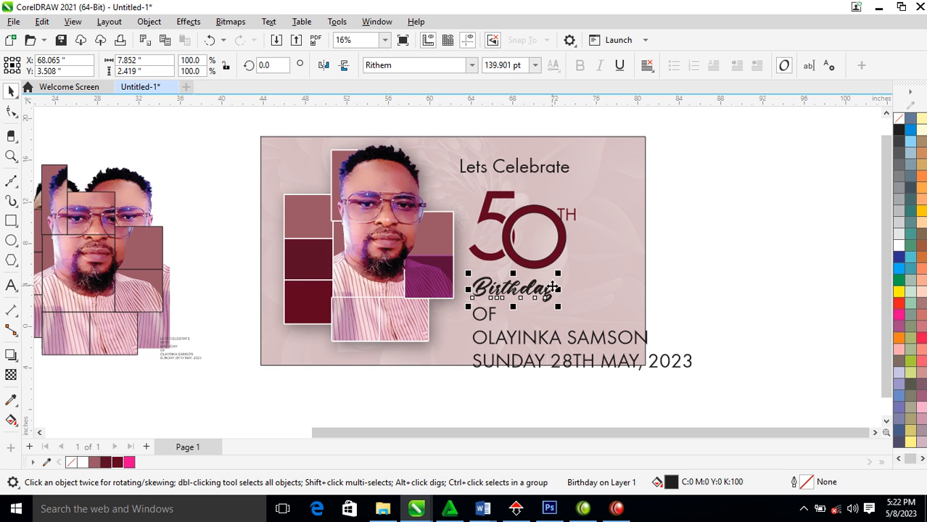
# Enlarge Birthday to 247.668 pt in dark maroon over the photo, and nudge Lets Celebrate down
pyautogui.moveTo(562, 275); pyautogui.dragTo(621, 254)
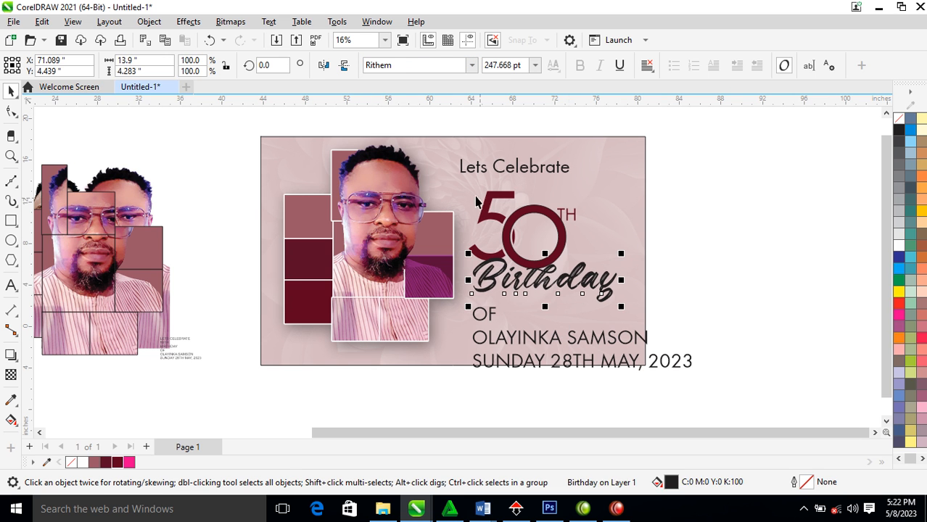
pyautogui.press('z')
pyautogui.moveTo(385, 122); pyautogui.dragTo(702, 328)
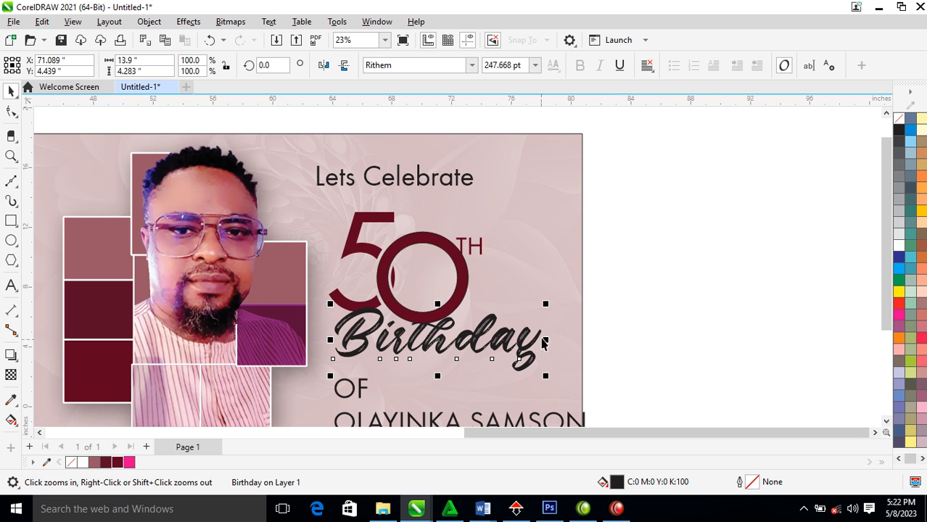
pyautogui.moveTo(532, 348); pyautogui.dragTo(498, 350)
pyautogui.click(118, 463)
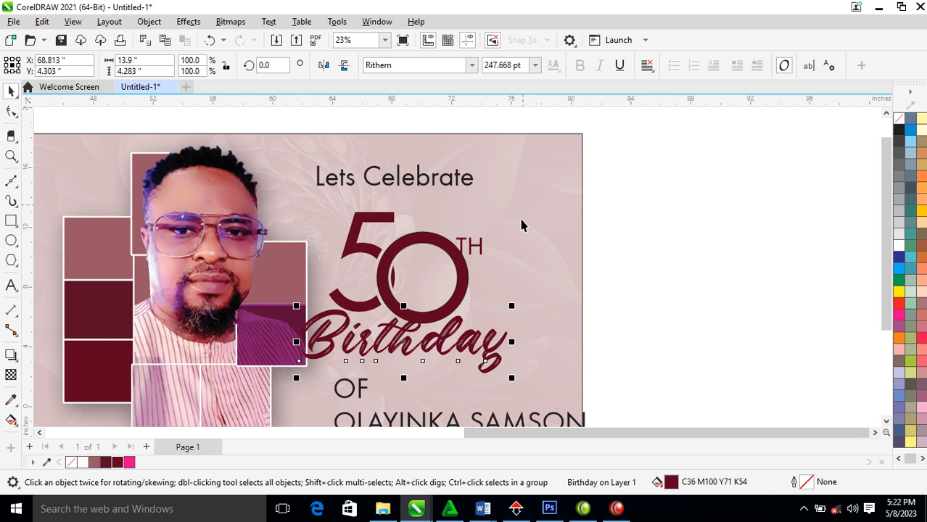
pyautogui.click(428, 185)
pyautogui.moveTo(427, 185); pyautogui.dragTo(428, 204)
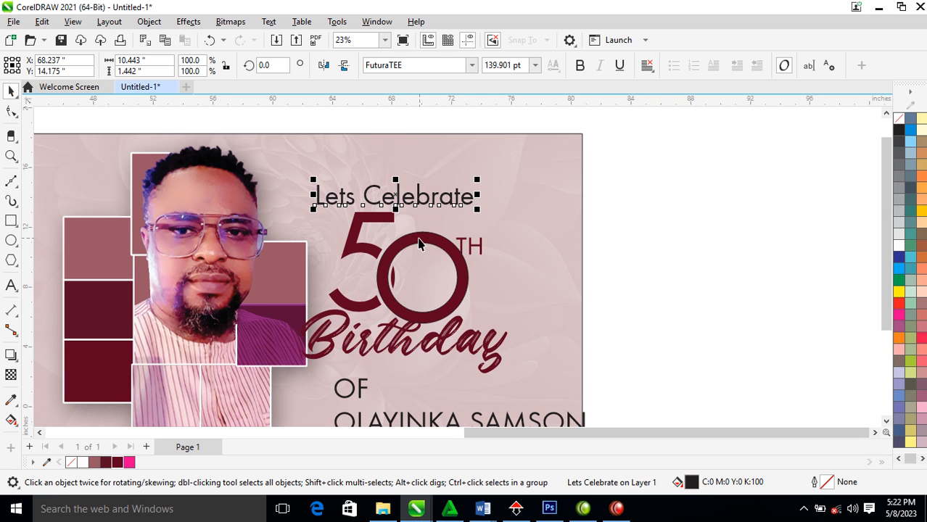
# Set 'Lets Celebrate' in the Rithem font and zoom to frame the card
pyautogui.click(471, 64)
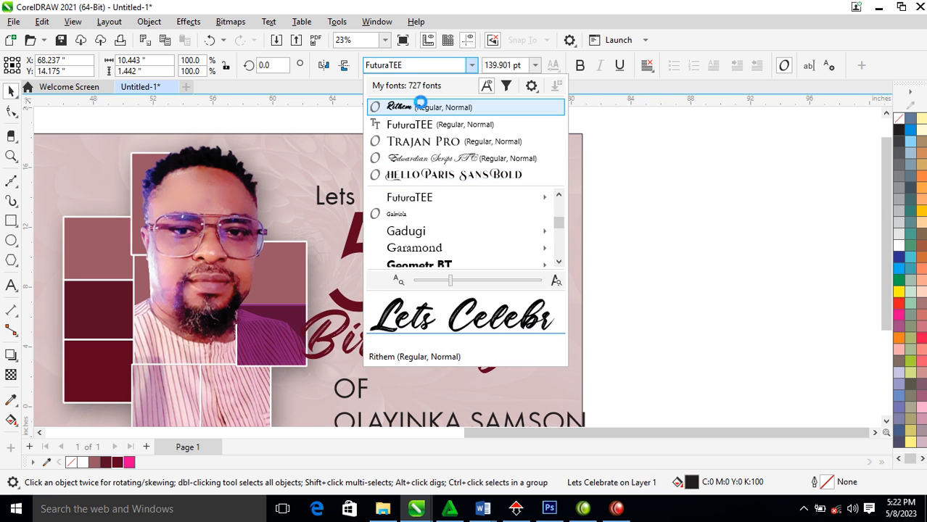
pyautogui.click(422, 108)
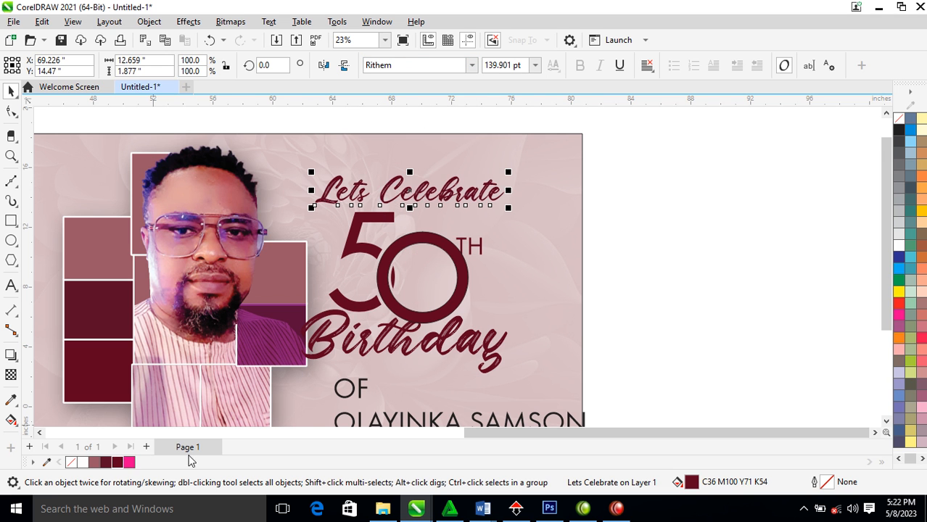
pyautogui.scroll(-3, 544, 297)
pyautogui.press('z')
pyautogui.moveTo(251, 195); pyautogui.dragTo(613, 413)
pyautogui.moveTo(744, 124); pyautogui.dragTo(432, 330)
# Shrink the heading block to about 66%, move it higher, then select Birthday and Lets Celebrate
pyautogui.moveTo(607, 324); pyautogui.dragTo(580, 296)
pyautogui.moveTo(551, 234); pyautogui.dragTo(556, 196)
pyautogui.click(770, 214)
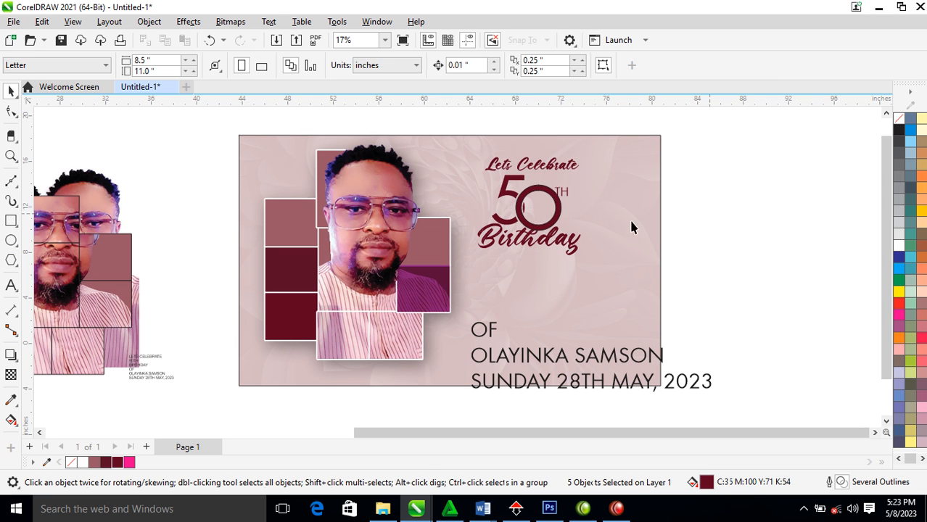
pyautogui.click(572, 249)
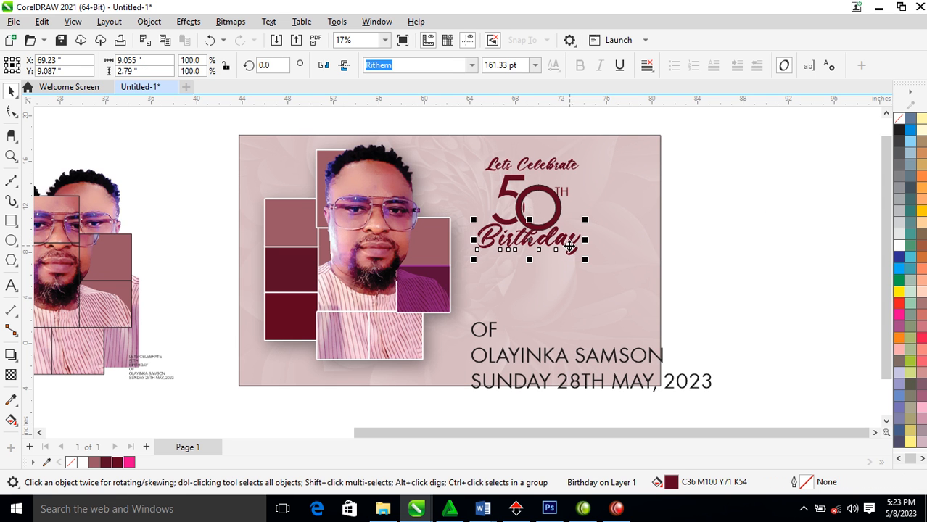
pyautogui.keyDown('shift'); pyautogui.click(565, 168); pyautogui.keyUp('shift')
# Switch both headings to FuturaTEE and change Birthday to UPPERCASE
pyautogui.click(471, 65)
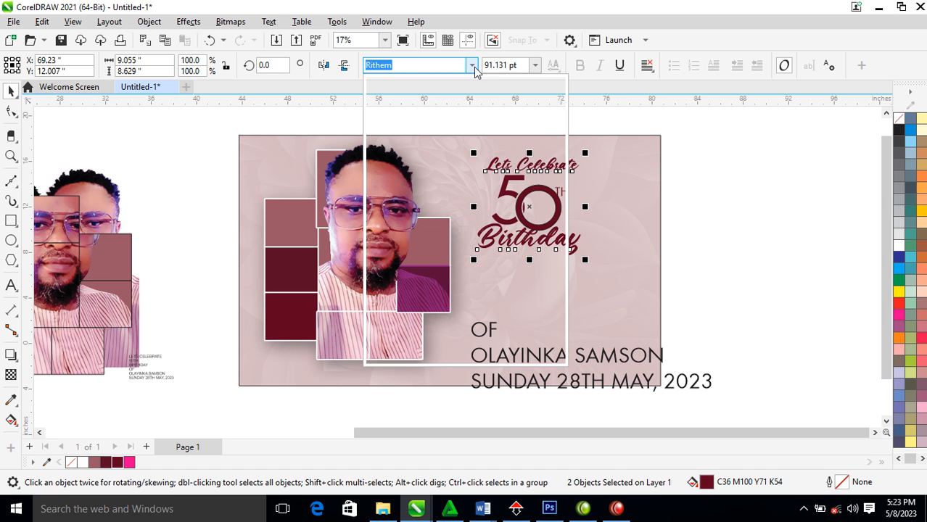
pyautogui.click(427, 126)
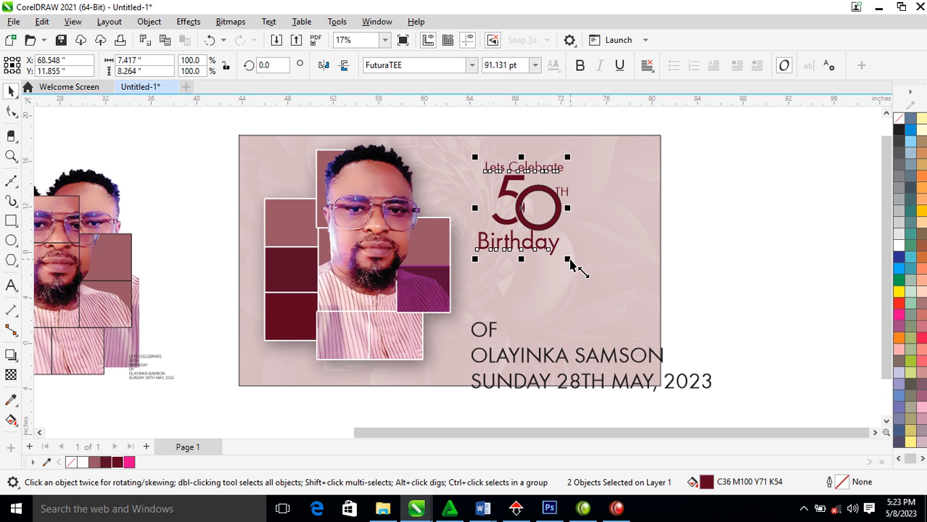
pyautogui.click(763, 223)
pyautogui.doubleClick(555, 245)
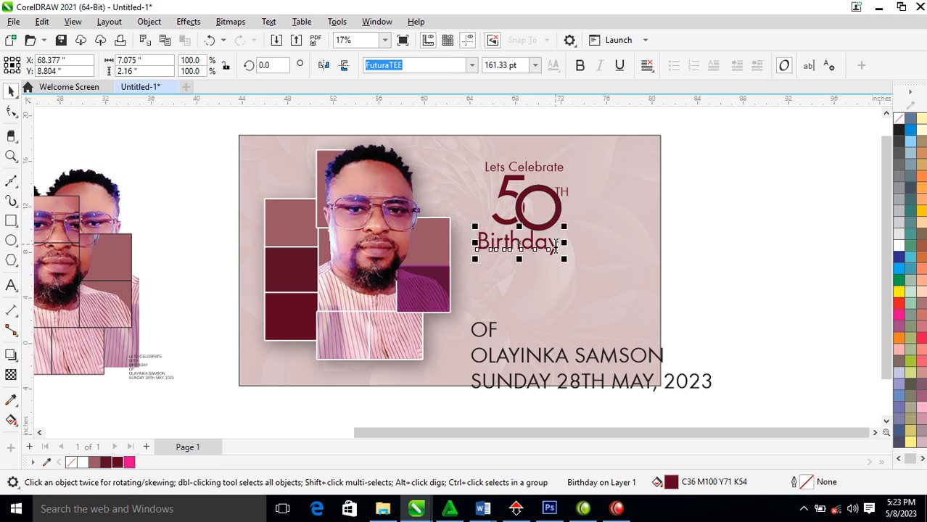
pyautogui.hotkey('ctrl', 'a')
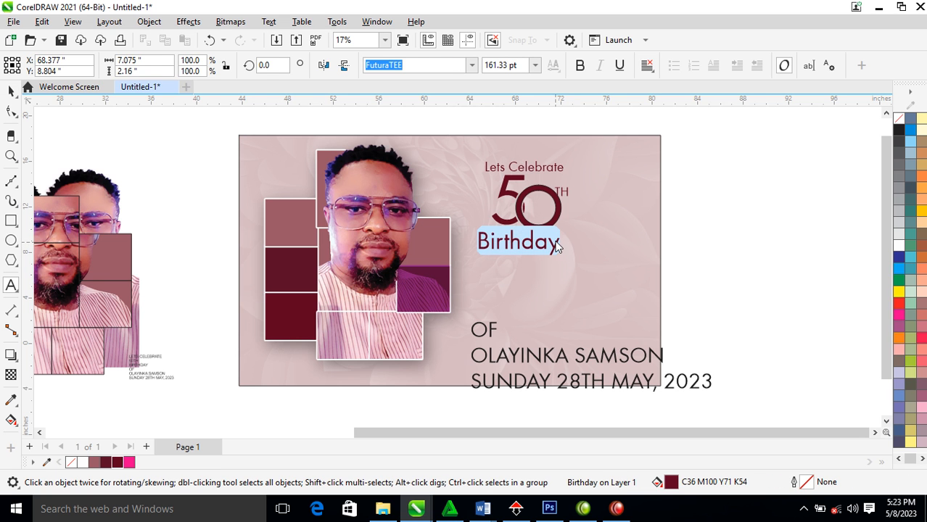
pyautogui.hotkey('shift', 'F3')
pyautogui.click(438, 253)
pyautogui.click(435, 240)
pyautogui.click(448, 294)
pyautogui.click(580, 250)
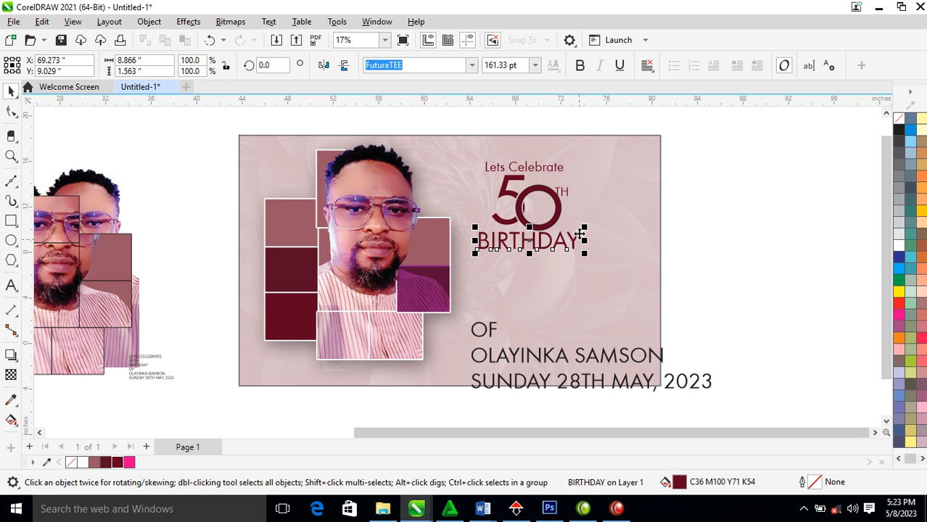
# Shrink BIRTHDAY to about half size, widen its letter spacing, and centre it under the 50
pyautogui.moveTo(583, 251); pyautogui.dragTo(557, 233)
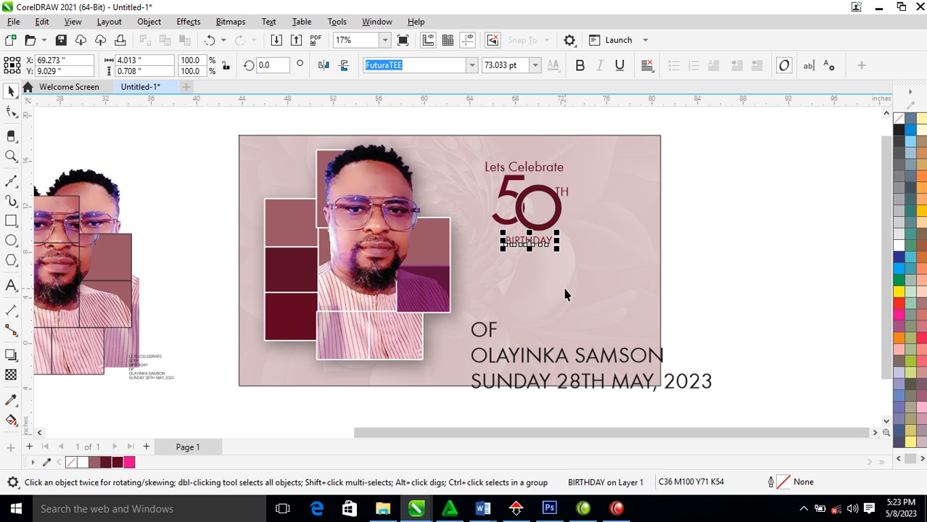
pyautogui.click(11, 113)
pyautogui.moveTo(557, 250); pyautogui.dragTo(597, 250)
pyautogui.press('space')
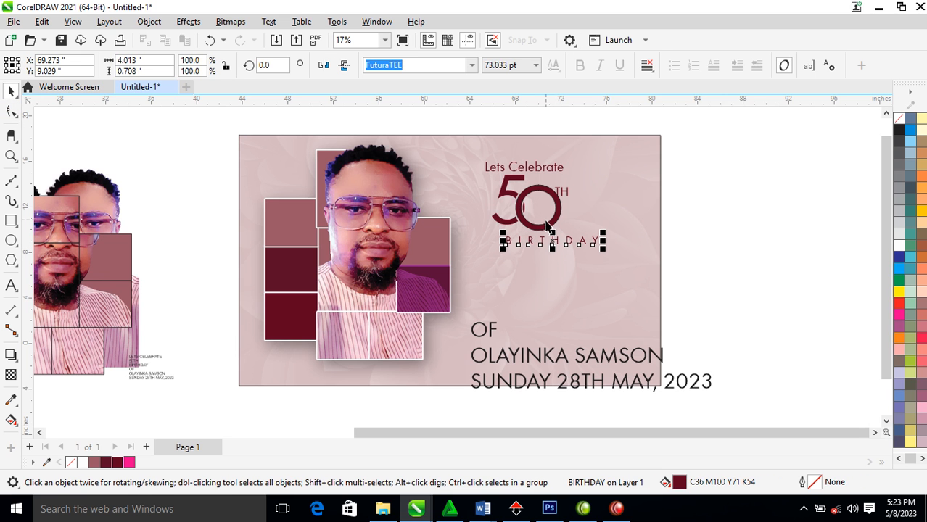
pyautogui.keyDown('shift'); pyautogui.click(529, 227); pyautogui.keyUp('shift')
pyautogui.press('c')
# Group Lets Celebrate with the 50 and TH, and centre the group over BIRTHDAY
pyautogui.moveTo(766, 181)
pyautogui.mouseDown()
pyautogui.moveTo(657, 182)
pyautogui.moveTo(453, 254)
pyautogui.mouseUp()
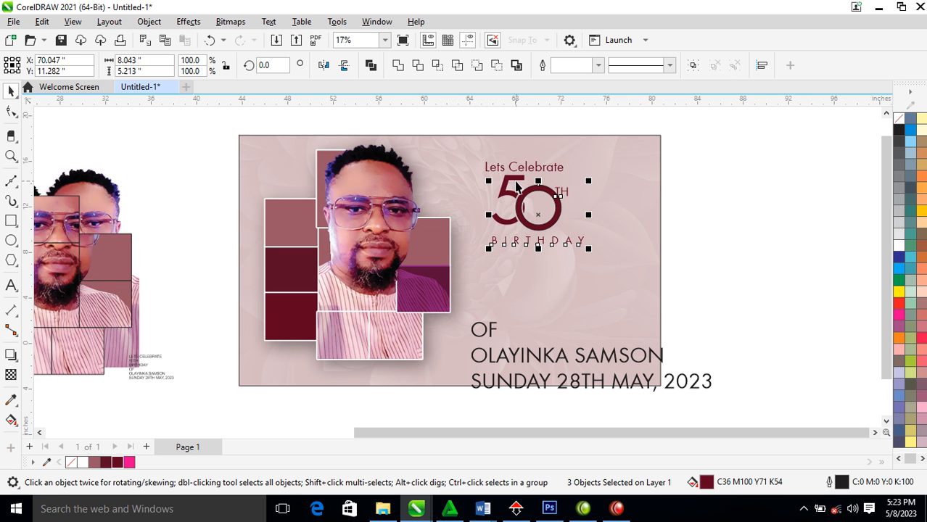
pyautogui.keyDown('shift'); pyautogui.click(512, 170); pyautogui.keyUp('shift')
pyautogui.keyDown('shift'); pyautogui.click(555, 244); pyautogui.keyUp('shift')
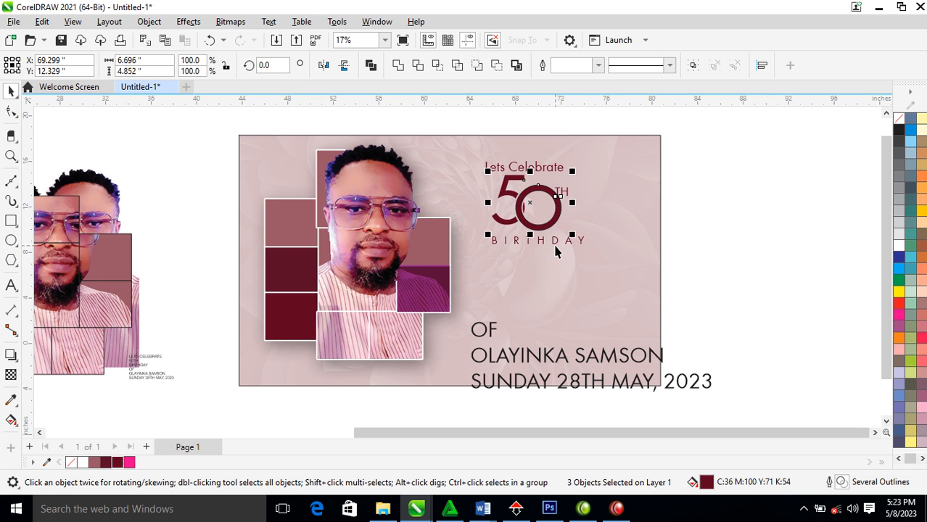
pyautogui.hotkey('ctrl', 'g')
pyautogui.keyDown('shift'); pyautogui.click(556, 243); pyautogui.keyUp('shift')
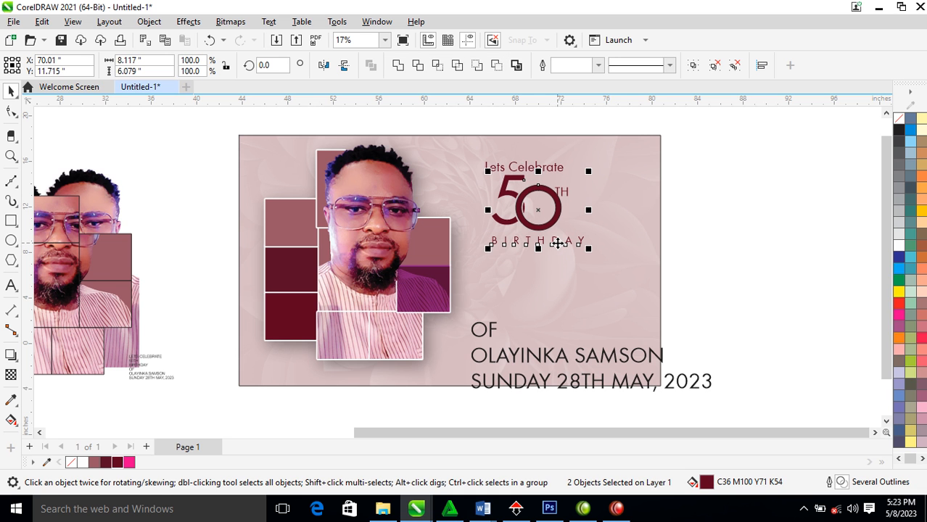
pyautogui.press('c')
# Nudge Lets Celebrate up, widen its letter spacing, and centre it over the 50
pyautogui.moveTo(555, 171); pyautogui.dragTo(567, 162)
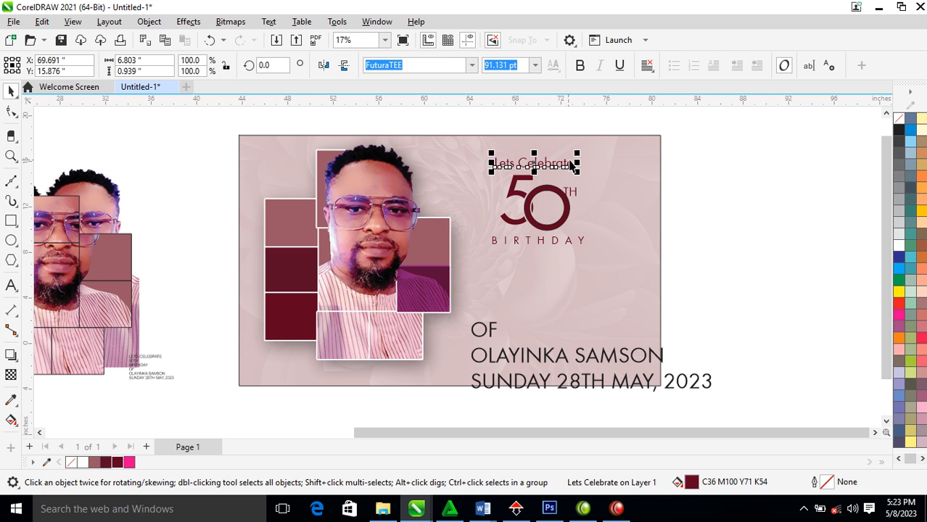
pyautogui.press('F10')
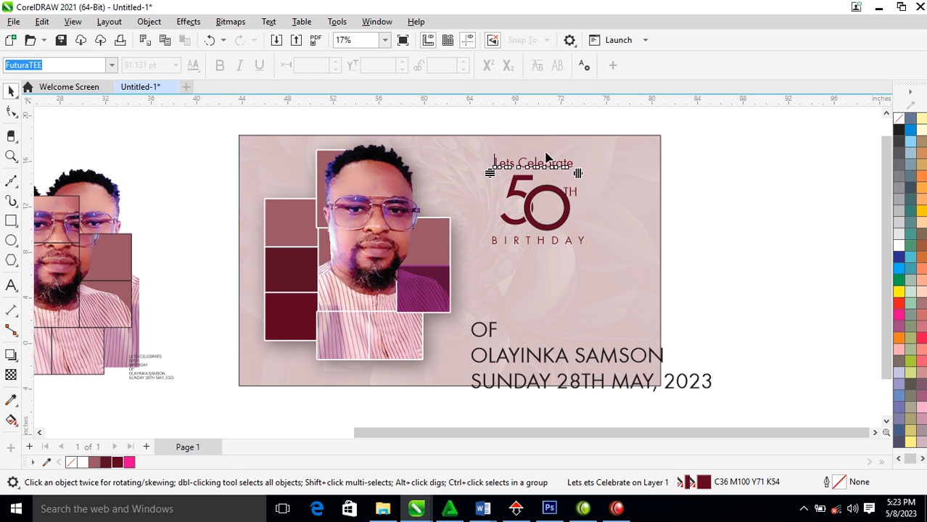
pyautogui.moveTo(578, 173); pyautogui.dragTo(597, 182)
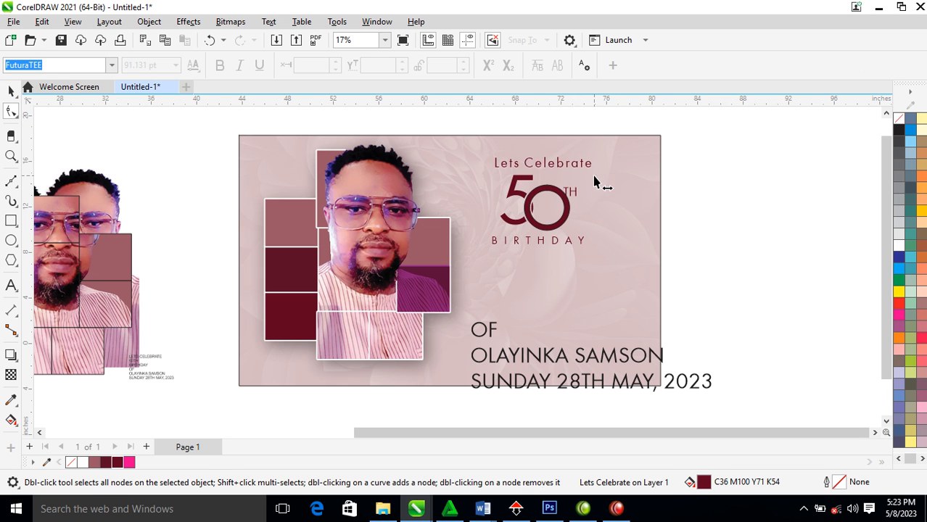
pyautogui.press('space')
pyautogui.keyDown('shift'); pyautogui.click(566, 218); pyautogui.keyUp('shift')
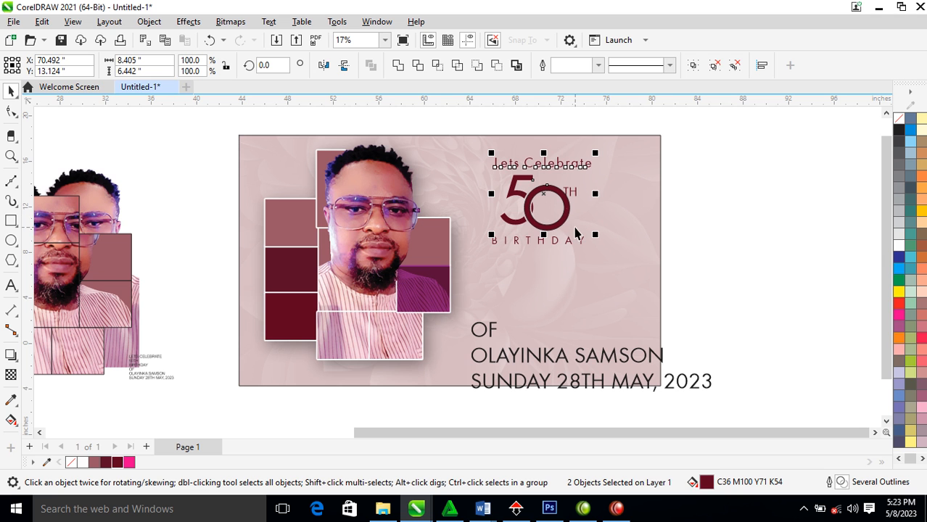
pyautogui.press('c')
pyautogui.click(751, 223)
# Move OF just below BIRTHDAY and change it to lowercase 'of'
pyautogui.moveTo(491, 334); pyautogui.dragTo(542, 265)
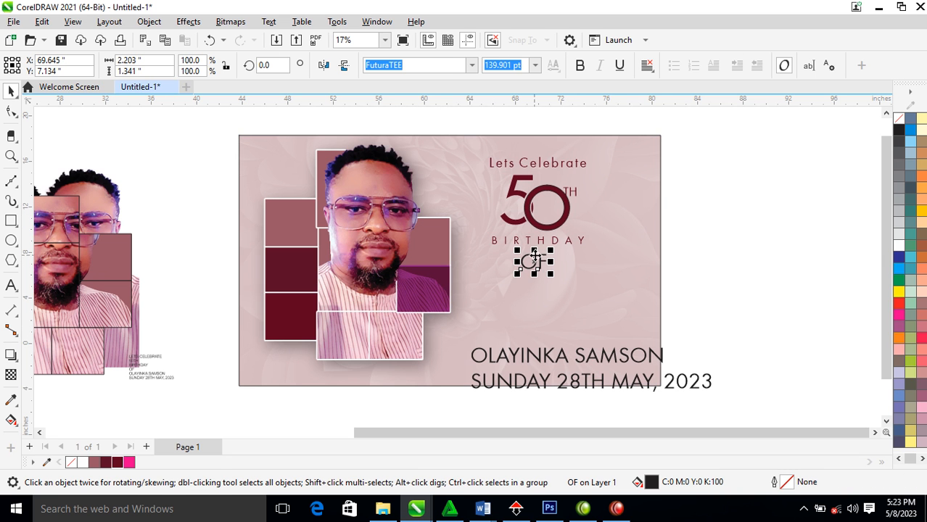
pyautogui.doubleClick(535, 261)
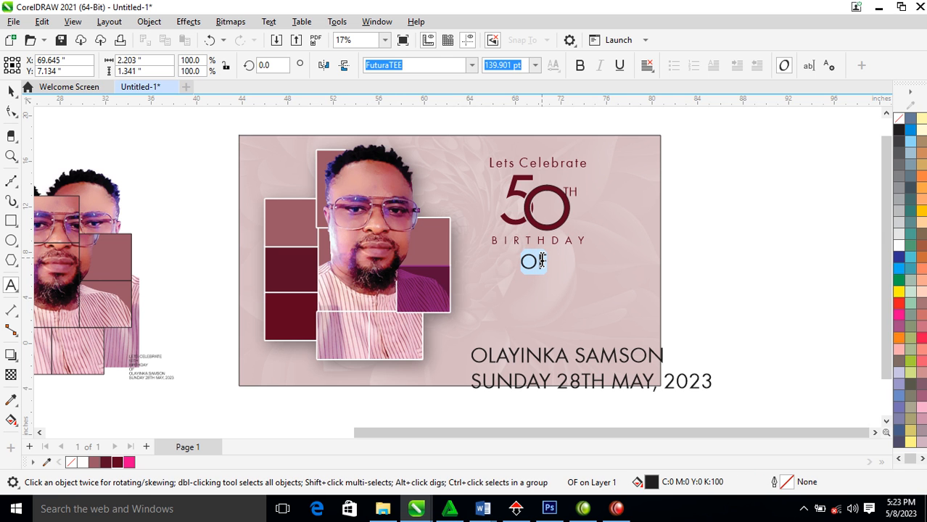
pyautogui.hotkey('shift', 'F3')
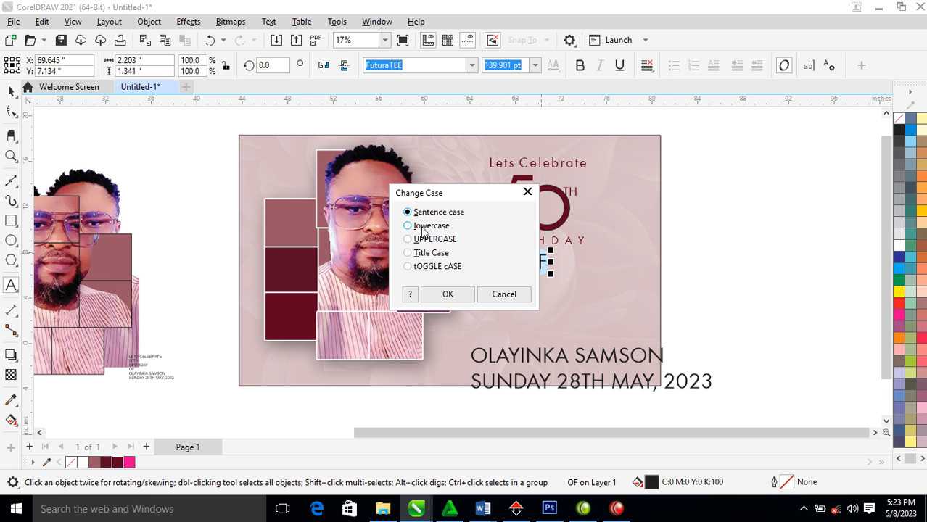
pyautogui.click(449, 293)
pyautogui.hotkey('ctrl', 'space')
# Move the name line up under 'of' and convert it to Title Case
pyautogui.moveTo(613, 359); pyautogui.dragTo(639, 290)
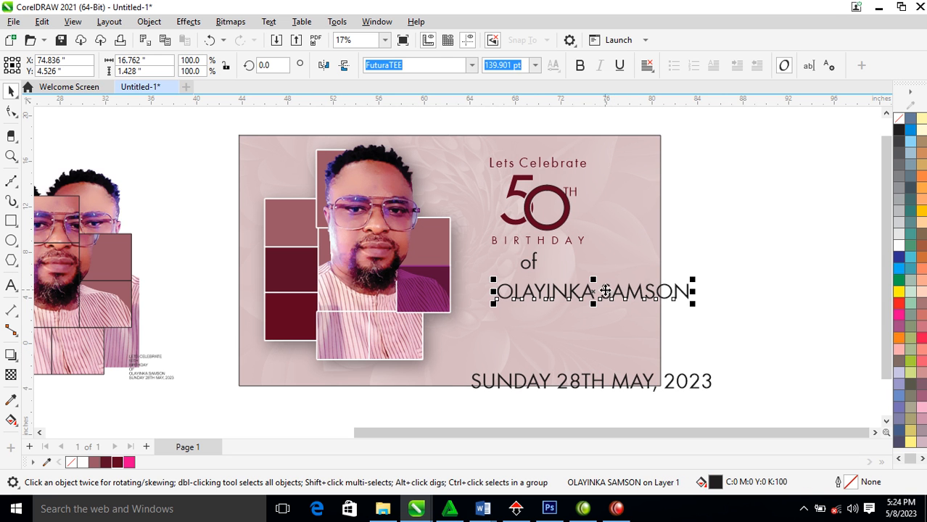
pyautogui.doubleClick(605, 290)
pyautogui.hotkey('ctrl', 'a')
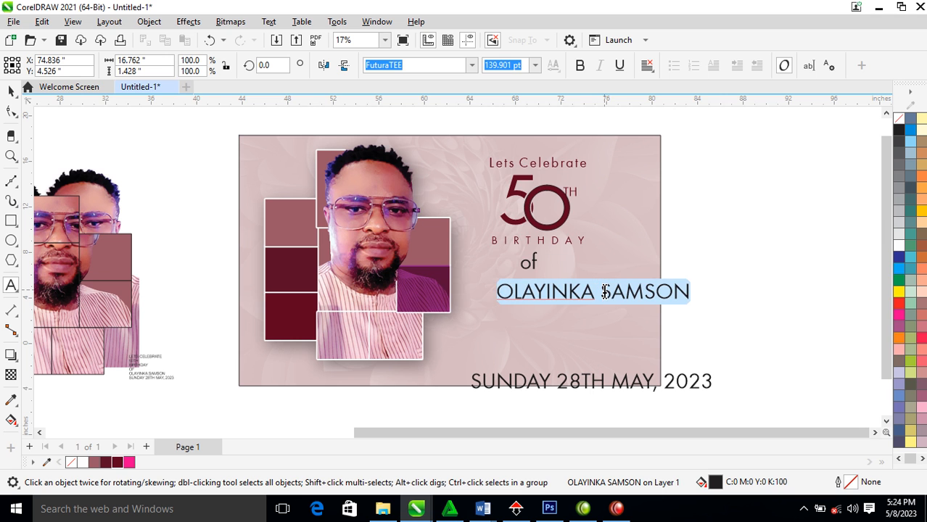
pyautogui.hotkey('shift', 'F3')
pyautogui.click(438, 255)
pyautogui.click(458, 297)
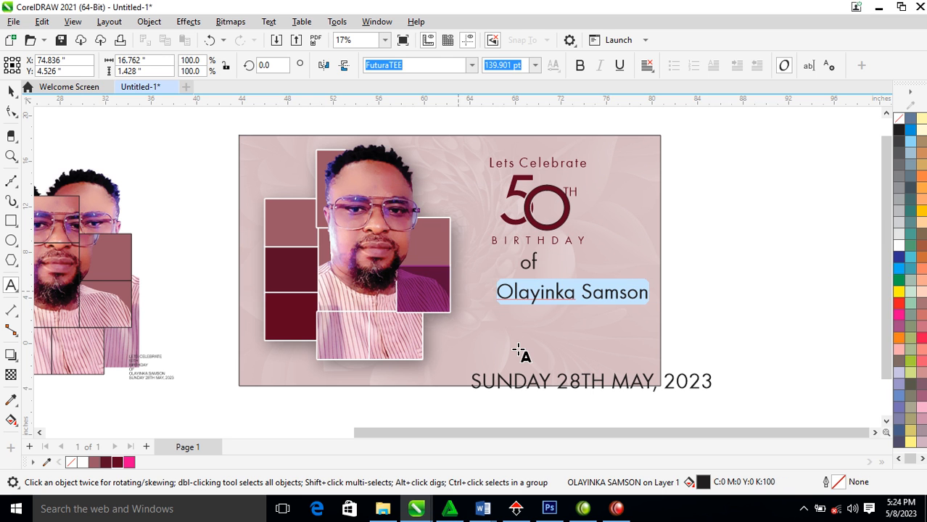
pyautogui.hotkey('ctrl', 'space')
# Move the surname down, then set the first name in Edwardian Script ITC and enlarge it
pyautogui.moveTo(625, 302); pyautogui.dragTo(537, 346)
pyautogui.click(573, 300)
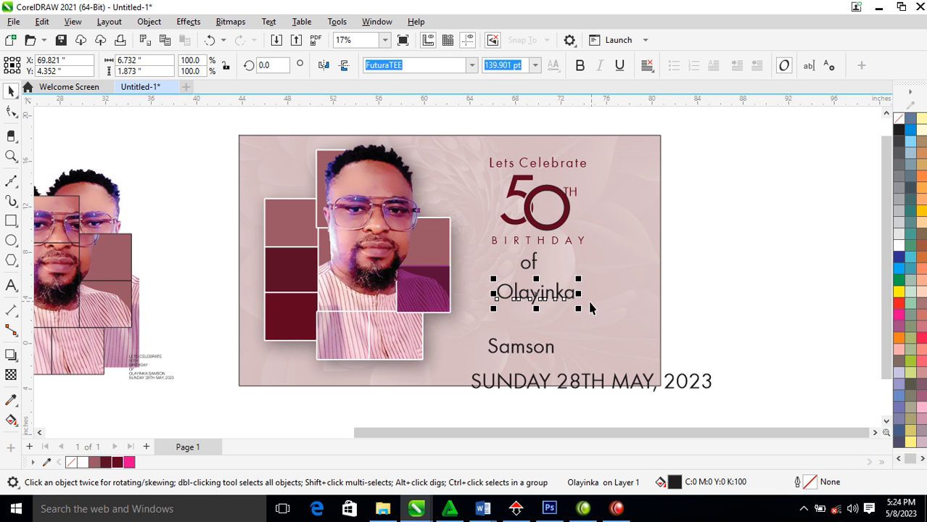
pyautogui.click(471, 65)
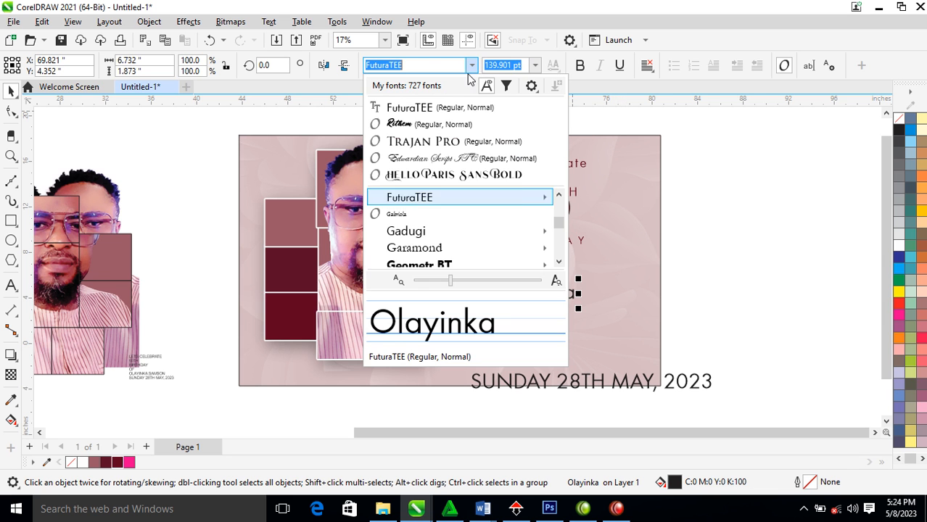
pyautogui.click(406, 124)
pyautogui.moveTo(600, 276)
pyautogui.mouseDown()
pyautogui.moveTo(652, 248)
pyautogui.moveTo(615, 270)
pyautogui.mouseUp()
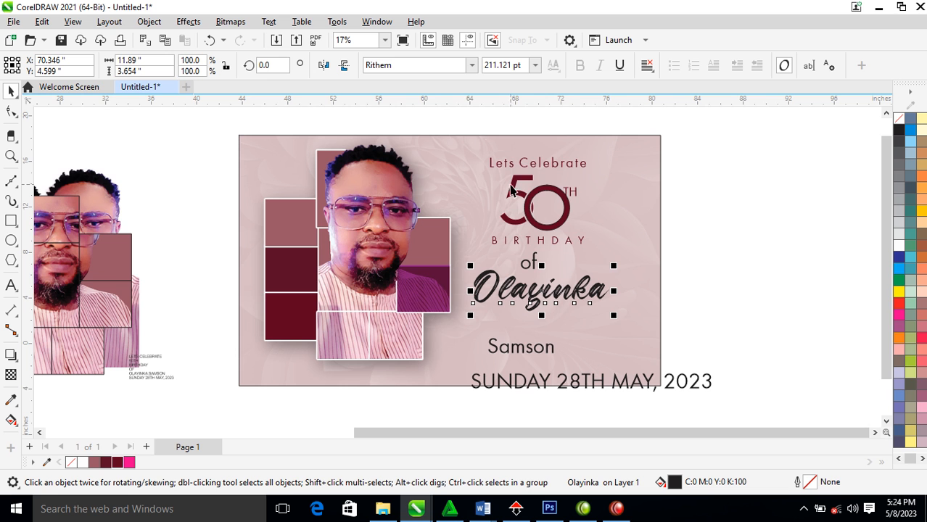
pyautogui.click(472, 64)
pyautogui.click(437, 158)
pyautogui.moveTo(589, 287); pyautogui.dragTo(643, 244)
pyautogui.moveTo(595, 289); pyautogui.dragTo(586, 287)
# Give the first name a maroon fill and a maroon outline
pyautogui.press('z')
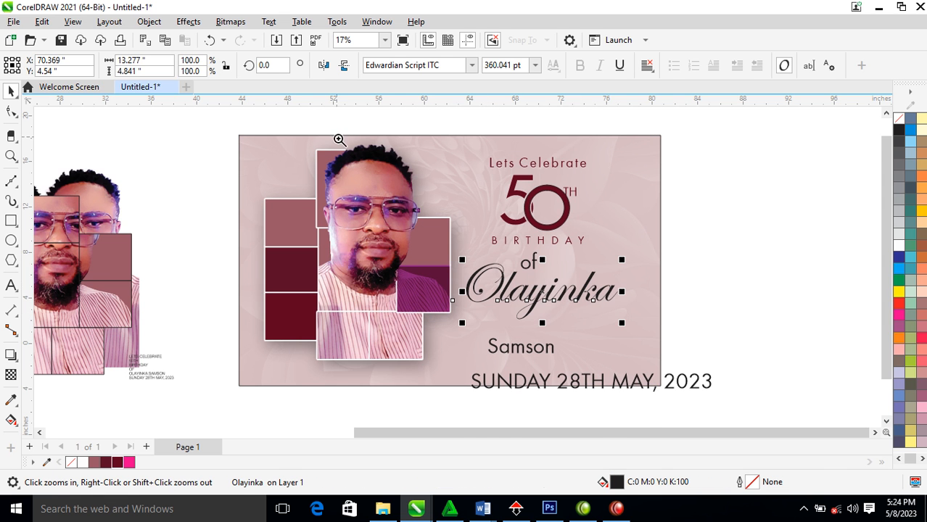
pyautogui.scroll(1, 624, 356)
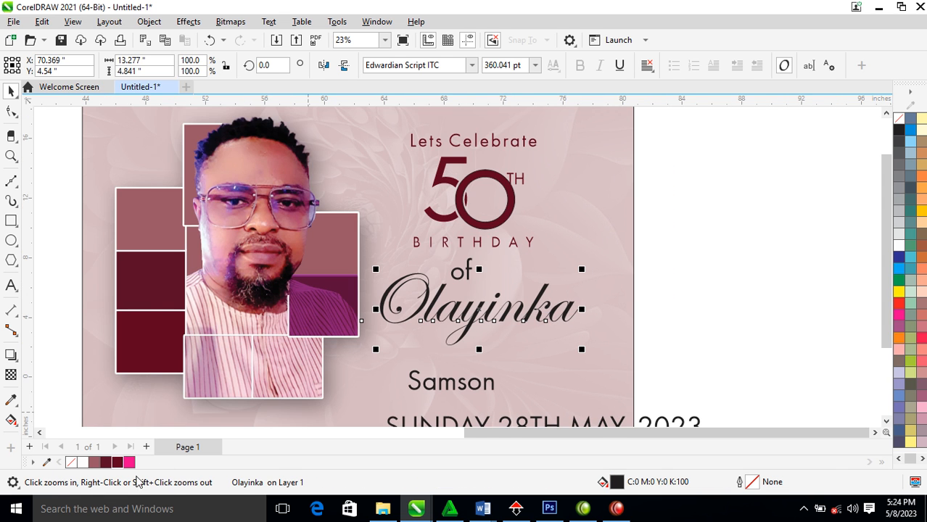
pyautogui.click(116, 465)
pyautogui.rightClick(116, 466)
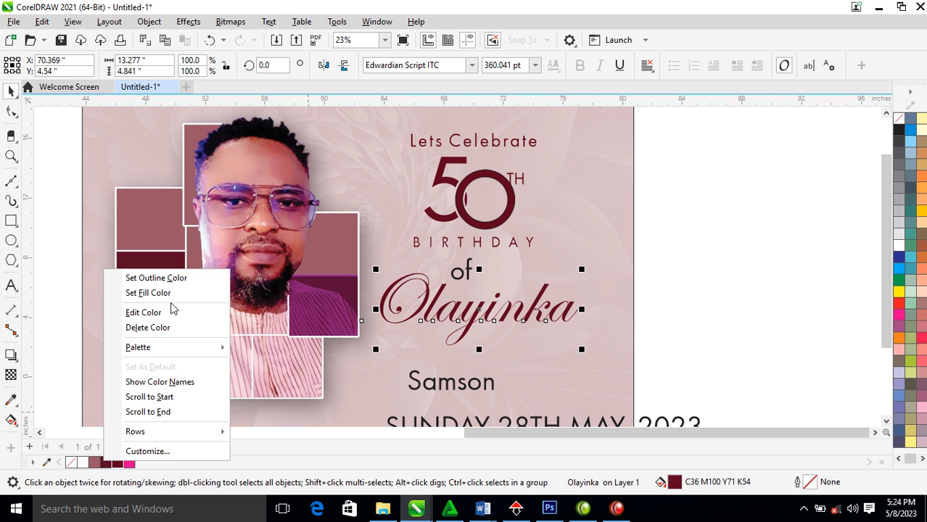
pyautogui.click(171, 278)
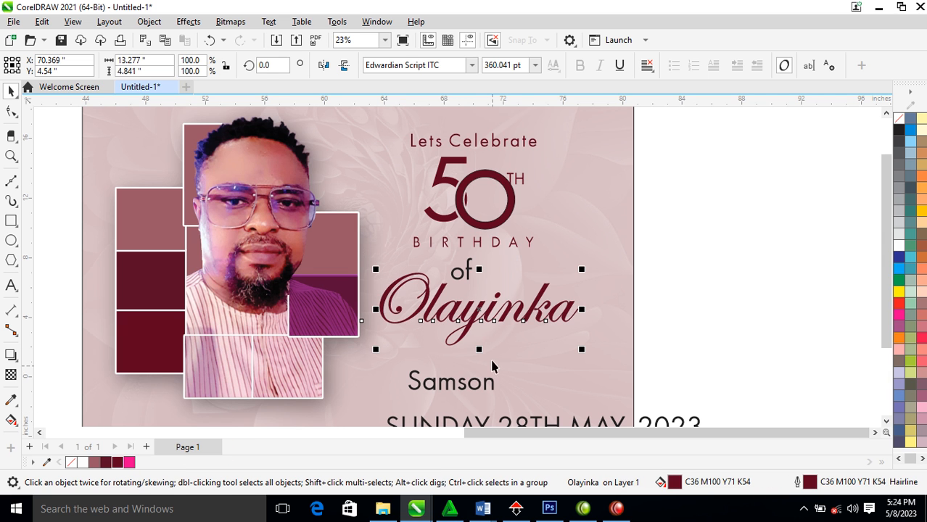
# Place the surname beneath the first name, copy its script font and colour, and scale it to about 78%
pyautogui.moveTo(491, 388); pyautogui.dragTo(508, 352)
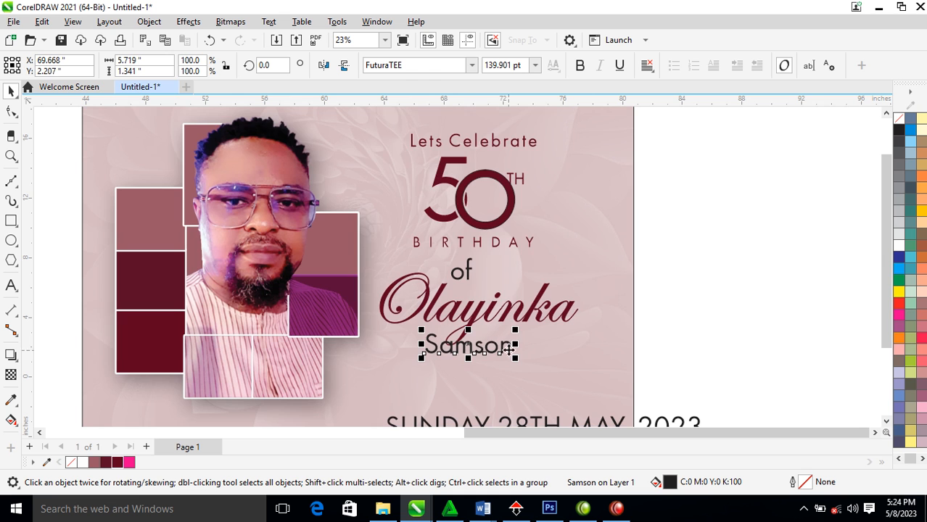
pyautogui.click(471, 69)
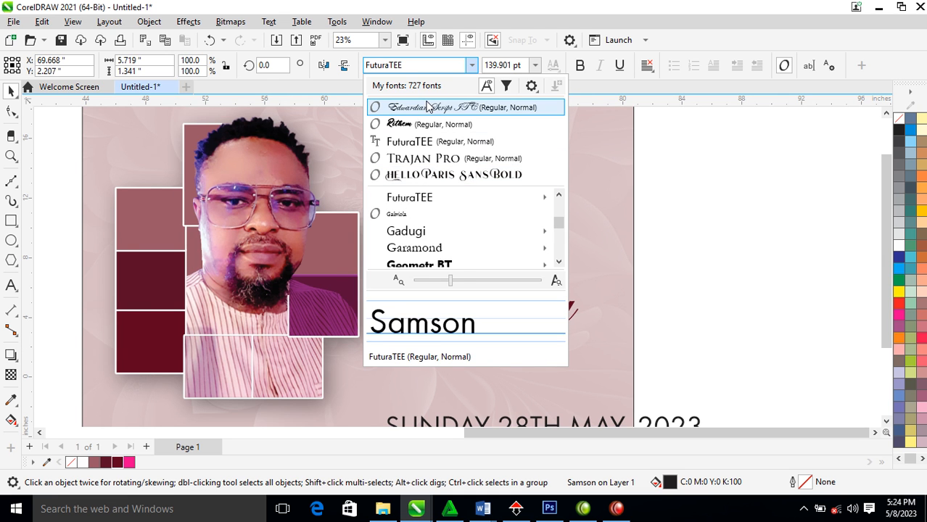
pyautogui.click(471, 99)
pyautogui.moveTo(503, 329); pyautogui.dragTo(516, 355)
pyautogui.click(585, 300)
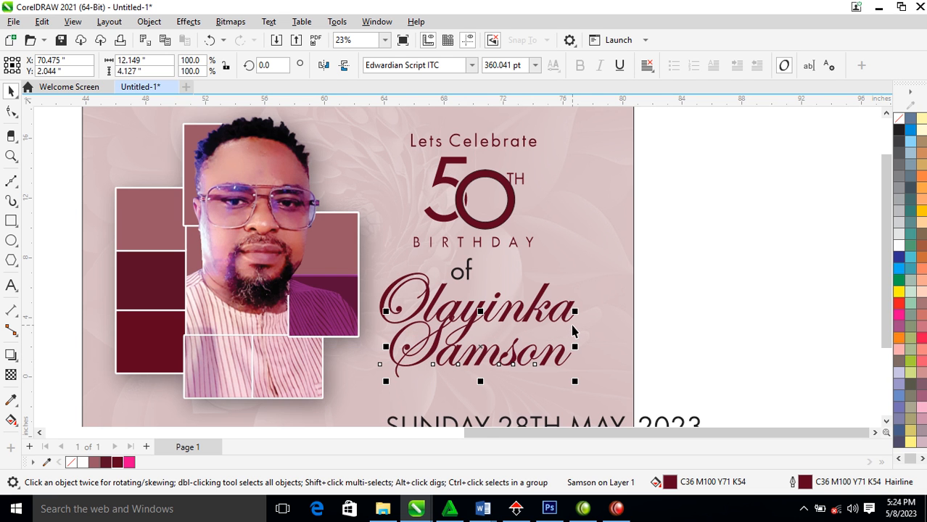
pyautogui.moveTo(577, 314); pyautogui.dragTo(561, 321)
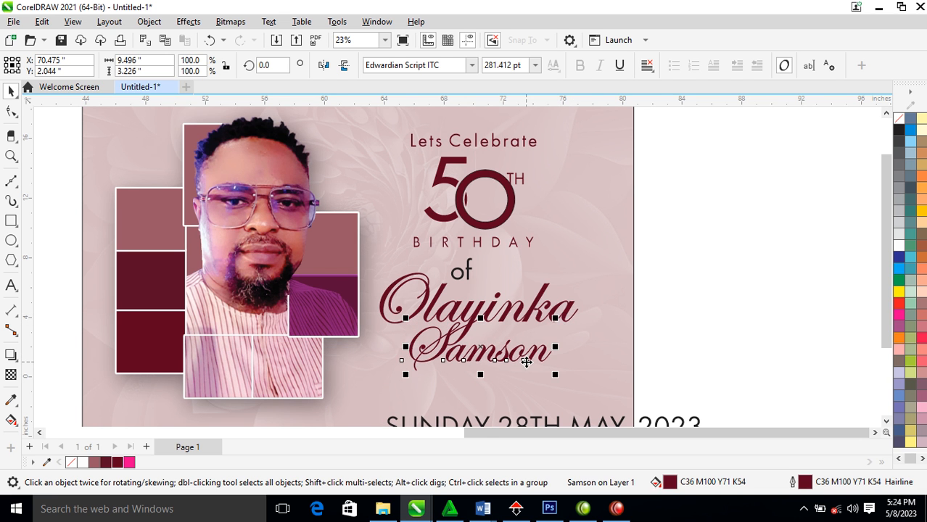
# Restyle the surname in Trajan Pro capitals at about 157 pt, then select both name lines
pyautogui.moveTo(520, 360); pyautogui.dragTo(571, 361)
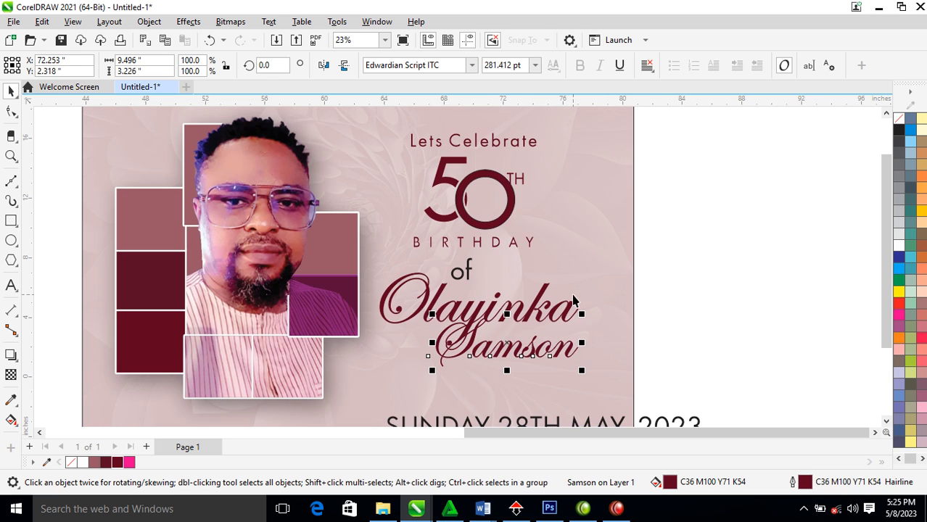
pyautogui.click(471, 64)
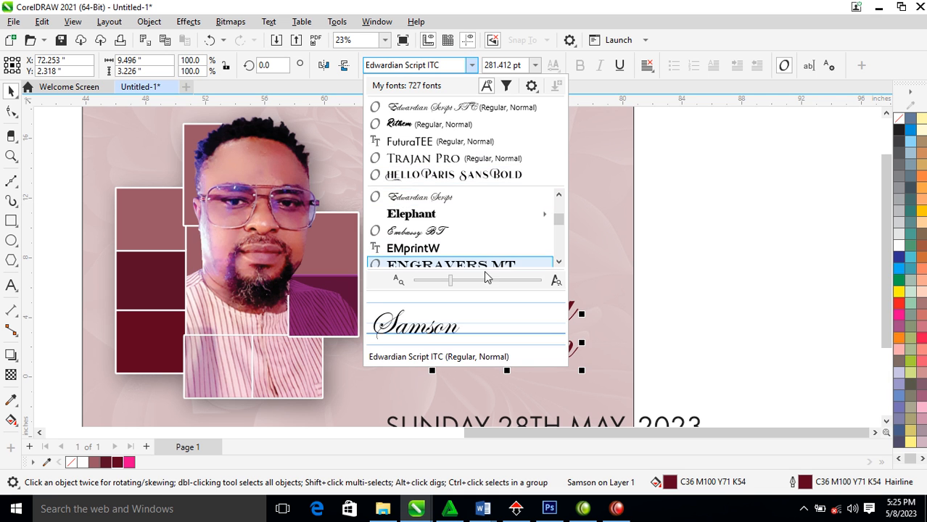
pyautogui.click(434, 158)
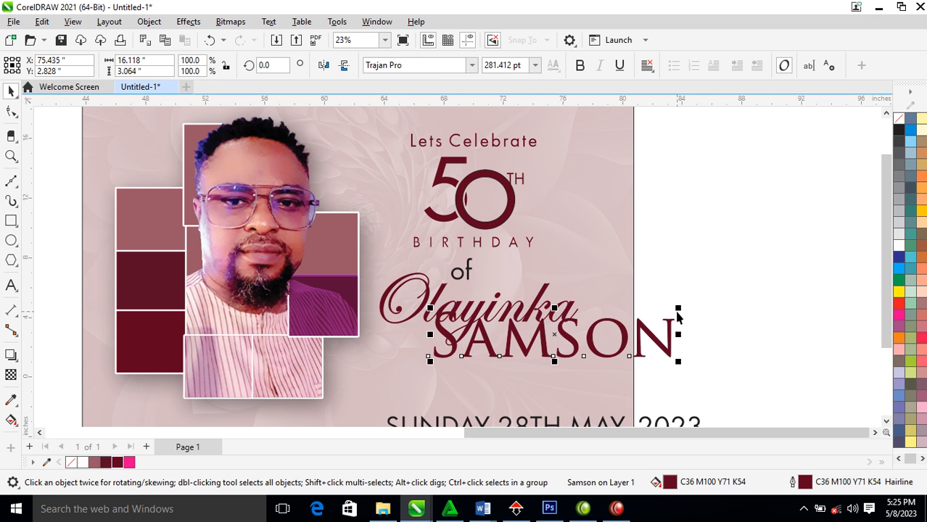
pyautogui.moveTo(677, 309); pyautogui.dragTo(521, 346)
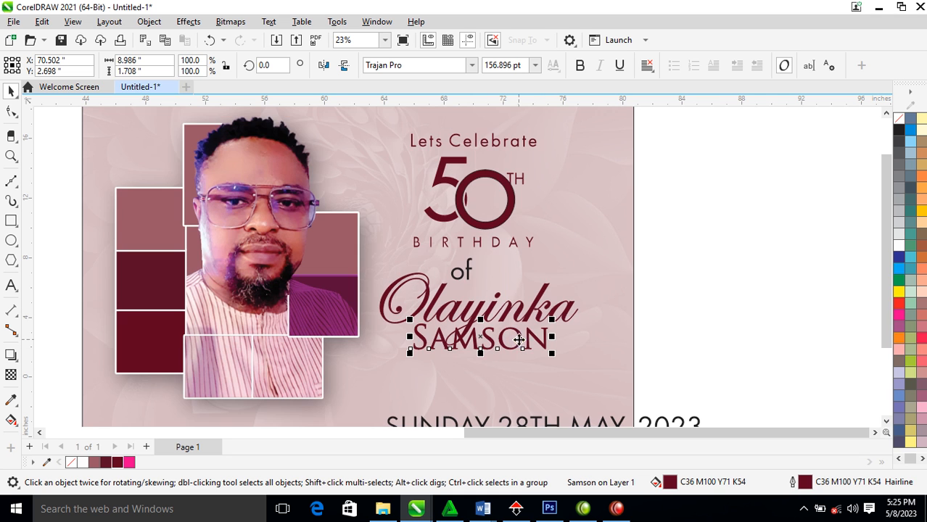
pyautogui.keyDown('shift'); pyautogui.click(549, 319); pyautogui.keyUp('shift')
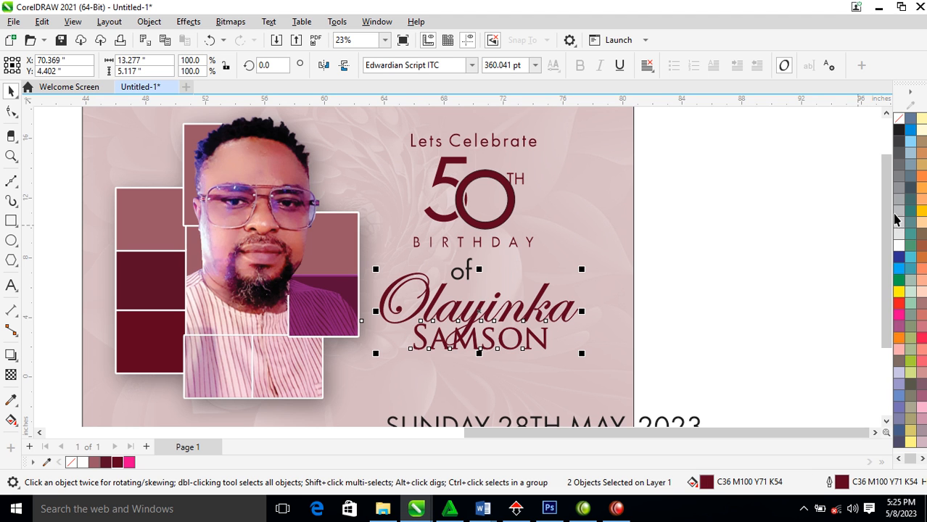
# Open and close a palette swatch's colour options, then lower both name lines slightly
pyautogui.rightClick(707, 486)
pyautogui.moveTo(746, 222)
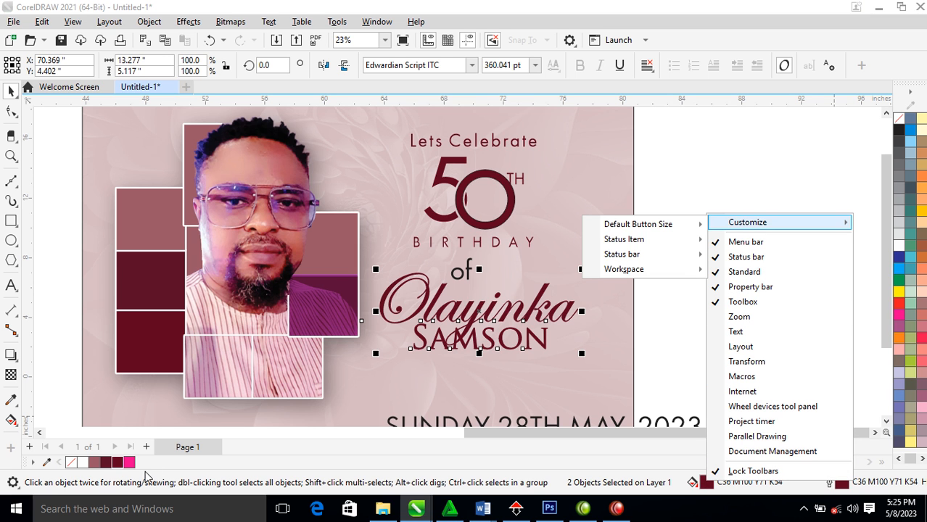
pyautogui.rightClick(112, 464)
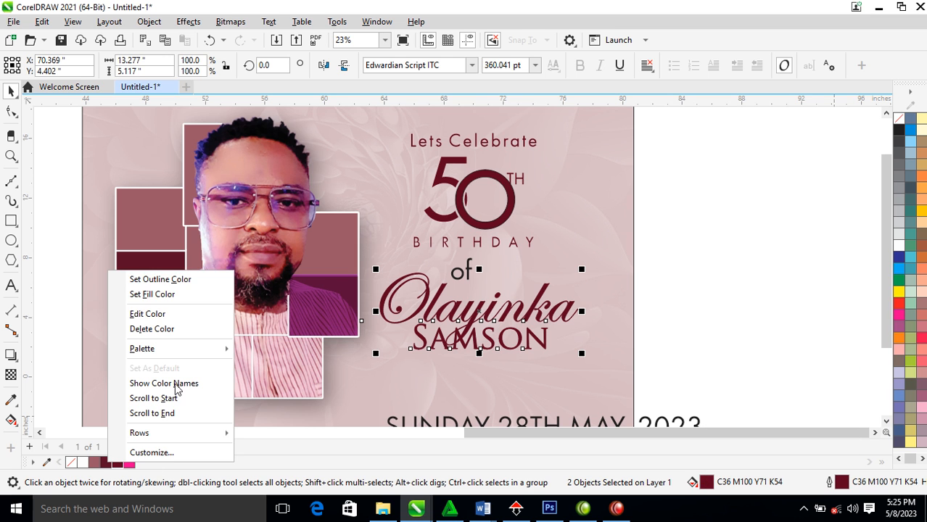
pyautogui.click(185, 283)
pyautogui.moveTo(544, 339); pyautogui.dragTo(541, 350)
# Fill the 50TH white, ungroup it, combine the 5 and 0 into one shape, and zoom in
pyautogui.click(509, 218)
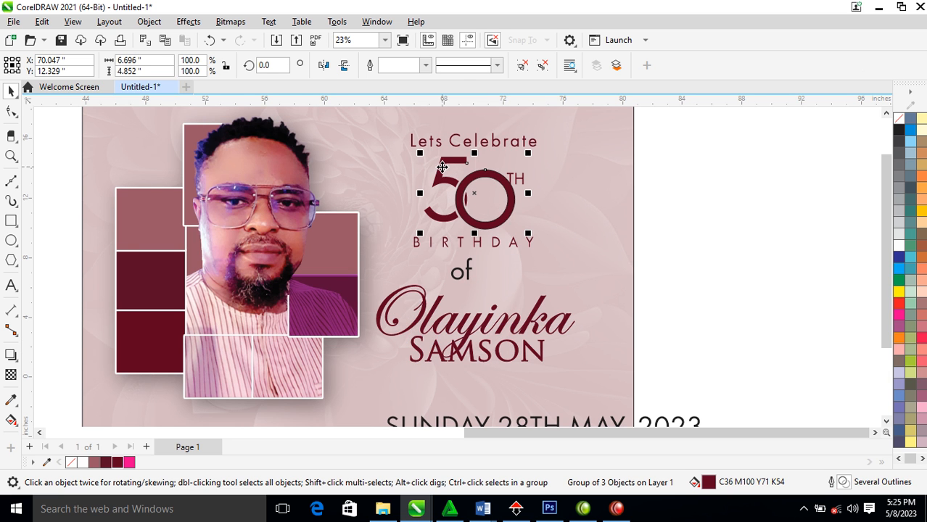
pyautogui.click(898, 245)
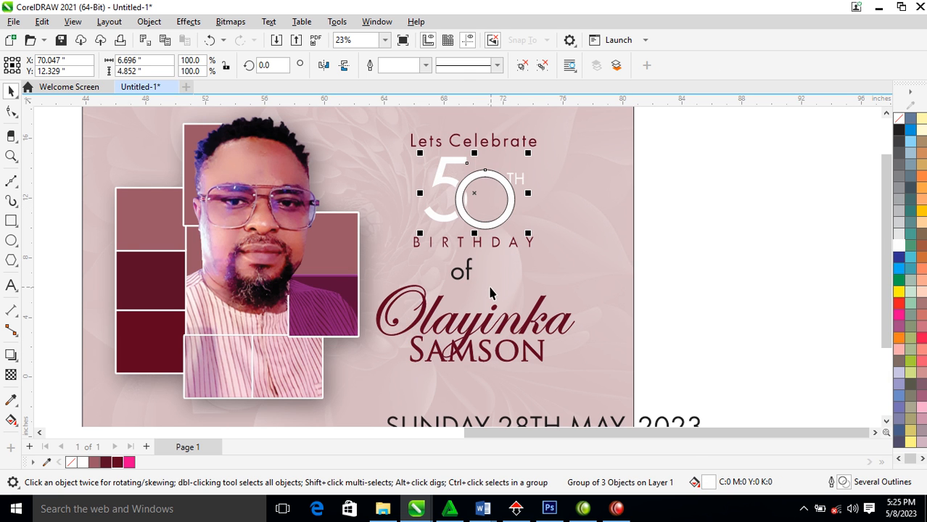
pyautogui.click(543, 65)
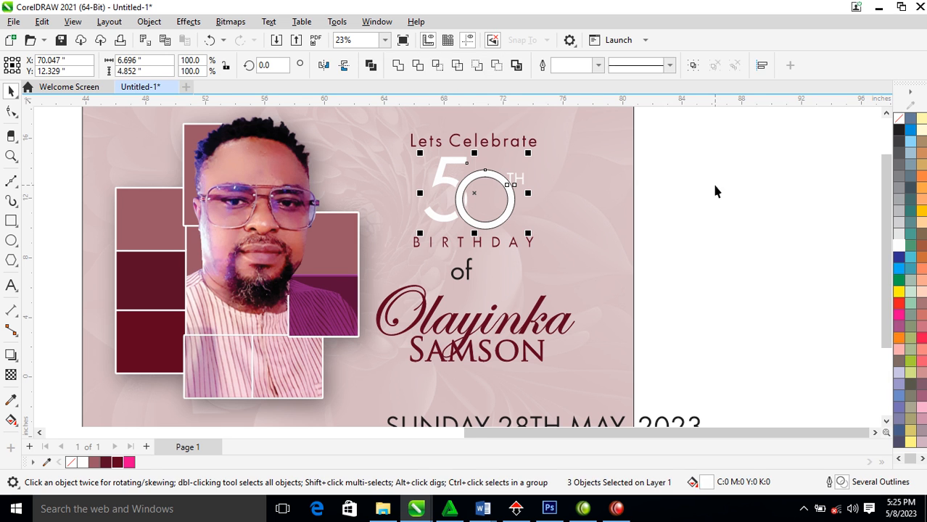
pyautogui.click(716, 194)
pyautogui.click(507, 215)
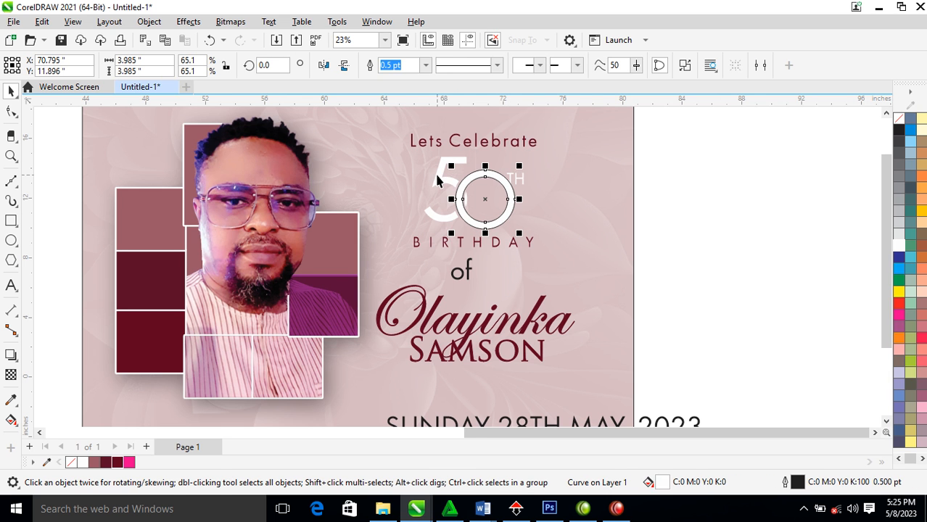
pyautogui.keyDown('shift'); pyautogui.click(437, 174); pyautogui.keyUp('shift')
pyautogui.hotkey('ctrl', 'l')
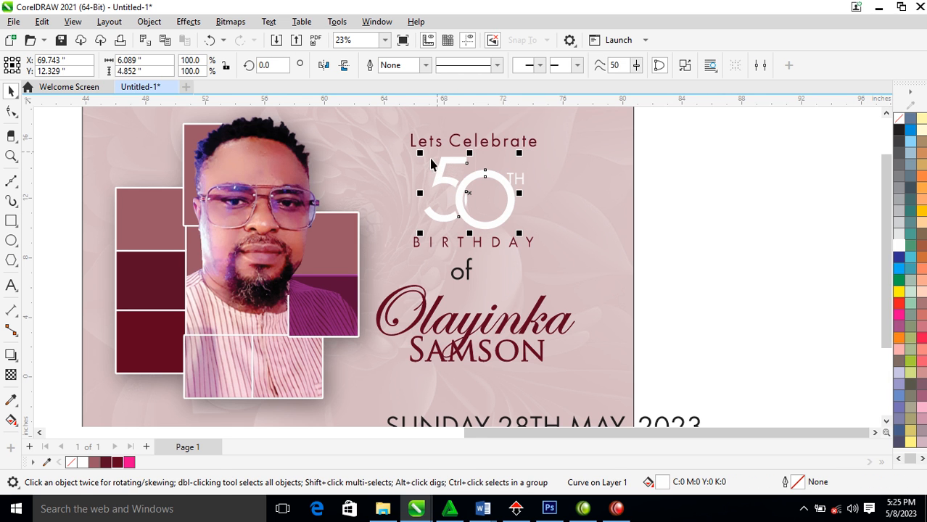
pyautogui.press('z')
pyautogui.moveTo(366, 135); pyautogui.dragTo(591, 288)
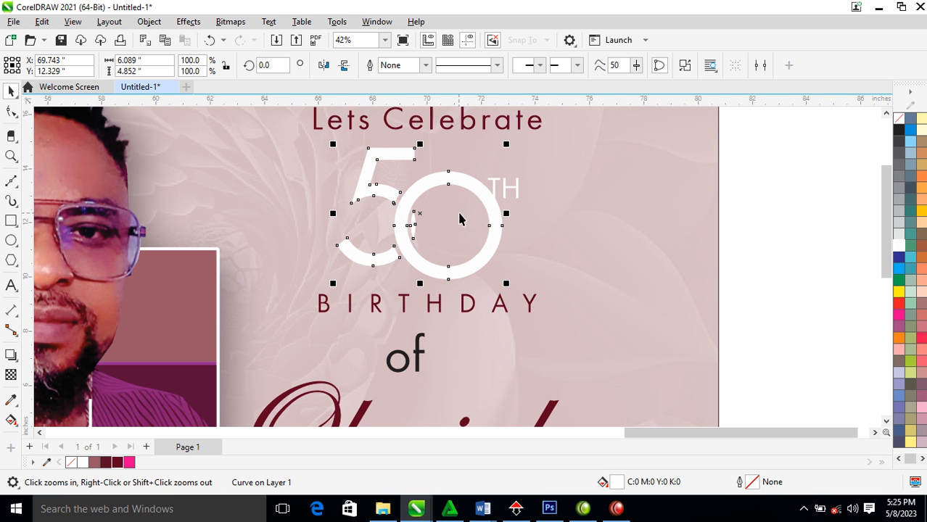
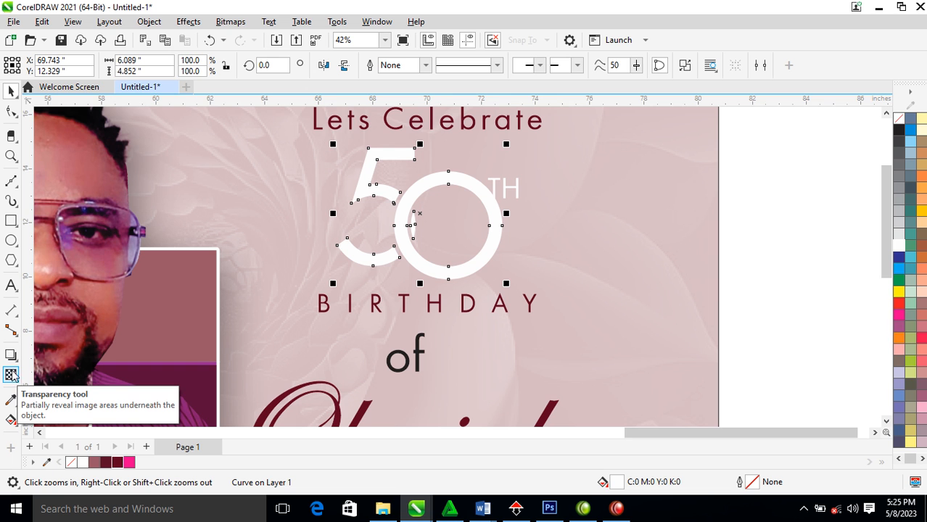
# Give the 0 a vertical fountain fill with a black middle stop, compressed toward its centre
pyautogui.click(11, 374)
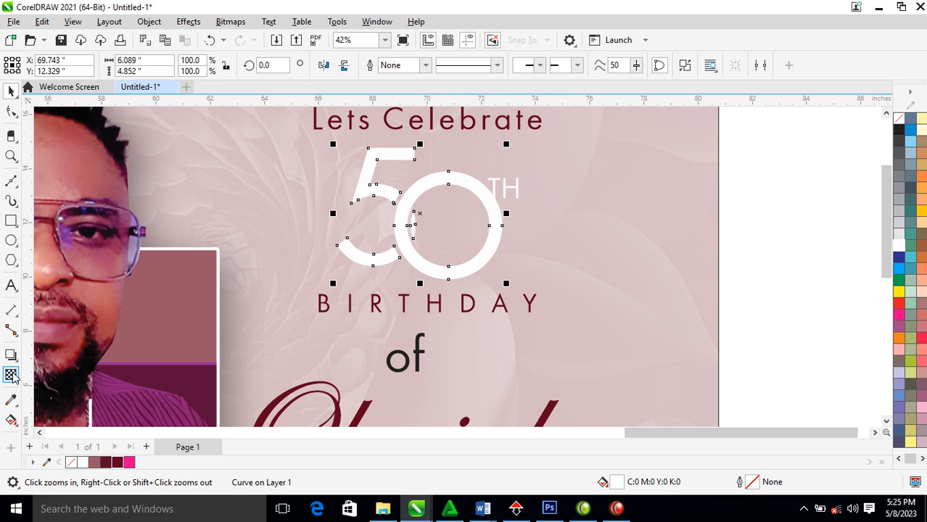
pyautogui.click(11, 421)
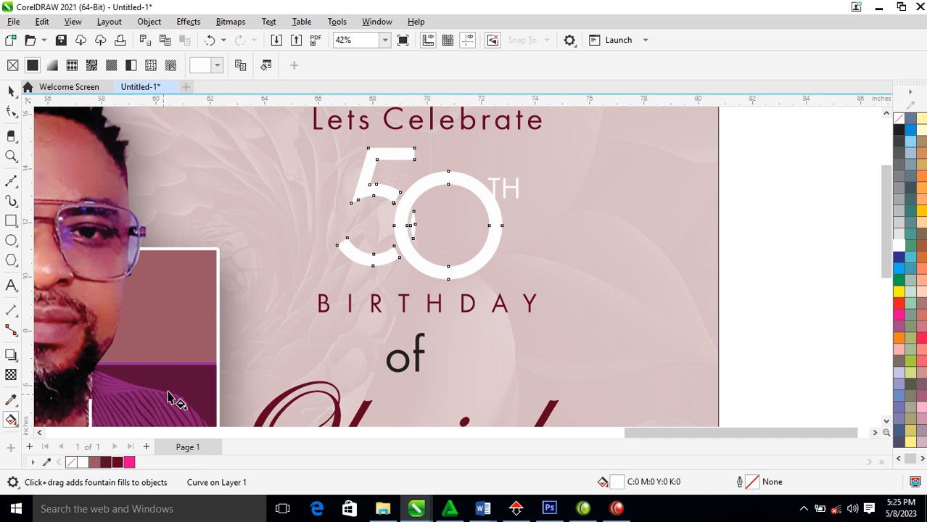
pyautogui.moveTo(439, 166); pyautogui.dragTo(439, 266)
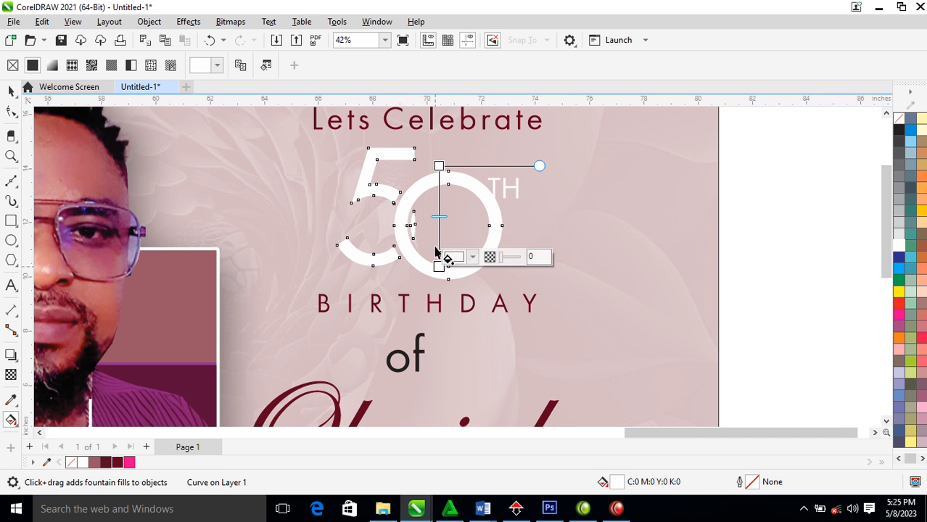
pyautogui.doubleClick(440, 206)
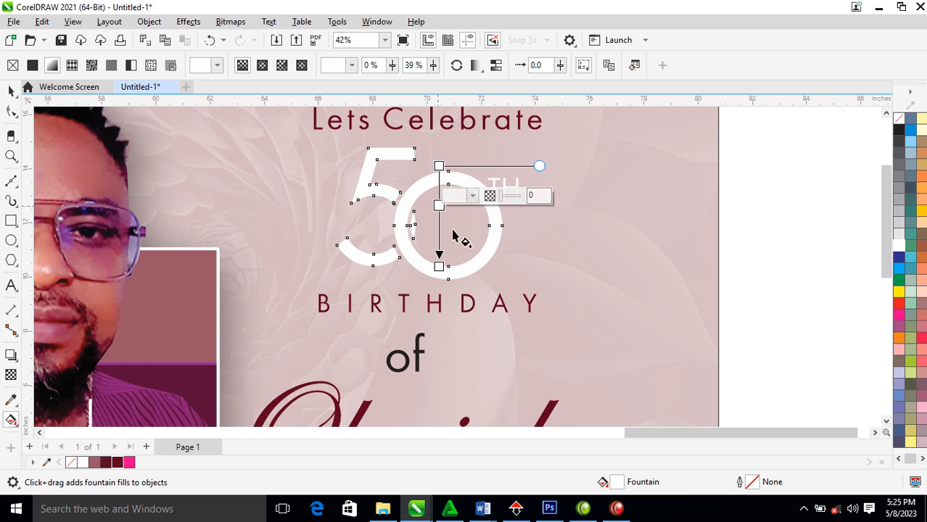
pyautogui.click(900, 135)
pyautogui.moveTo(439, 166); pyautogui.dragTo(440, 213)
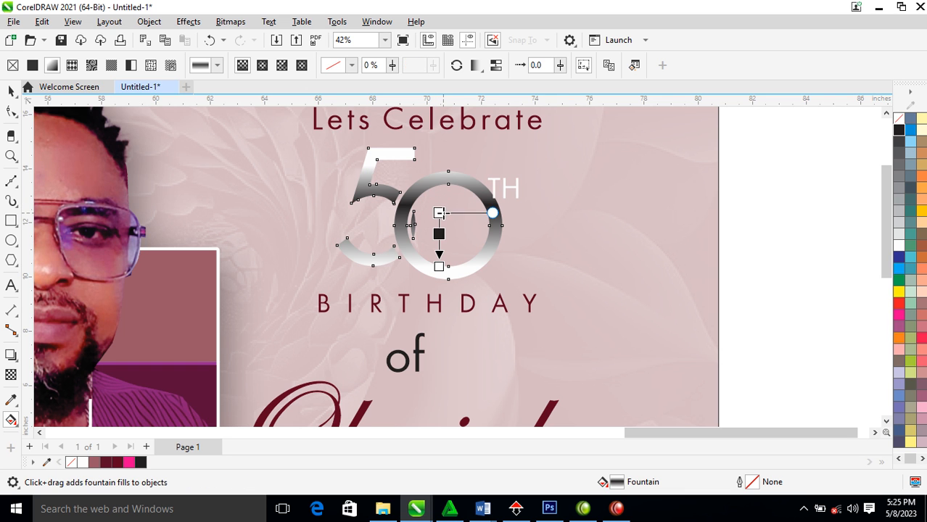
pyautogui.moveTo(439, 267); pyautogui.dragTo(439, 238)
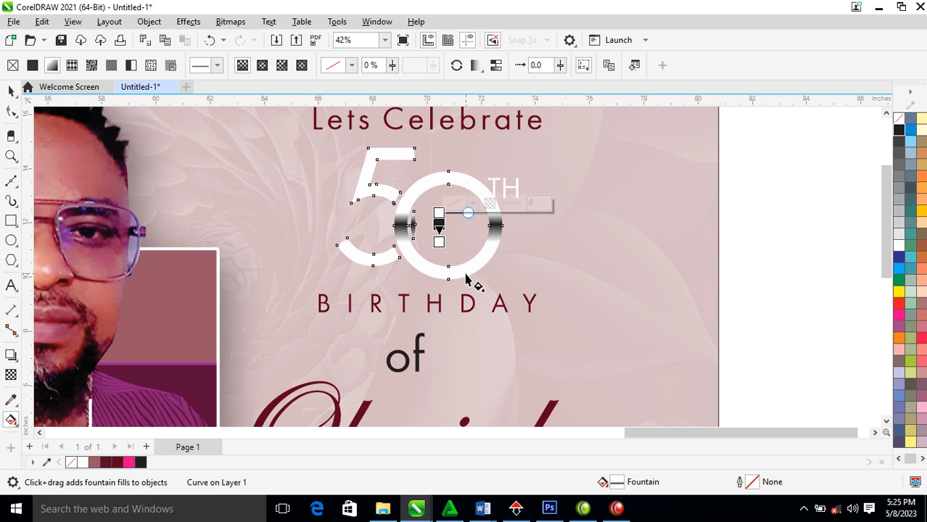
pyautogui.press('space')
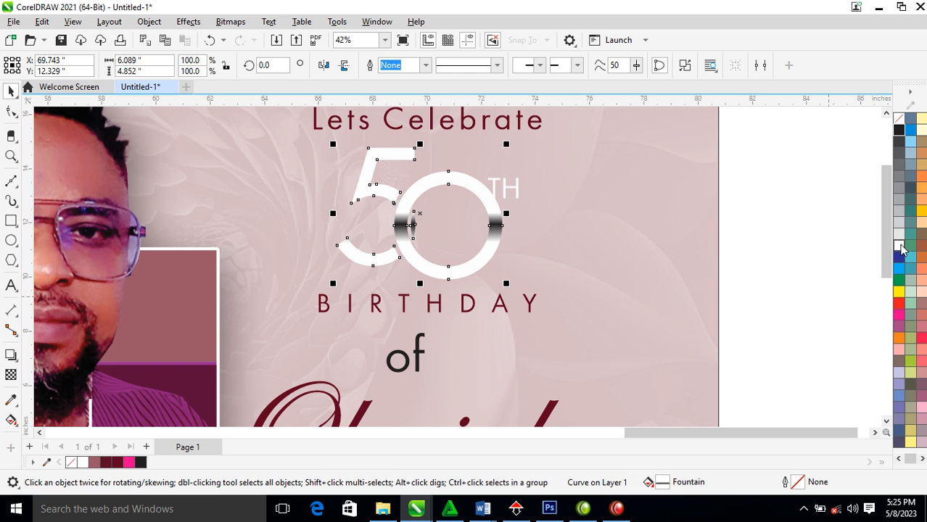
# Give the 50 a white outline 2 pt wide
pyautogui.rightClick(899, 244)
pyautogui.click(859, 254)
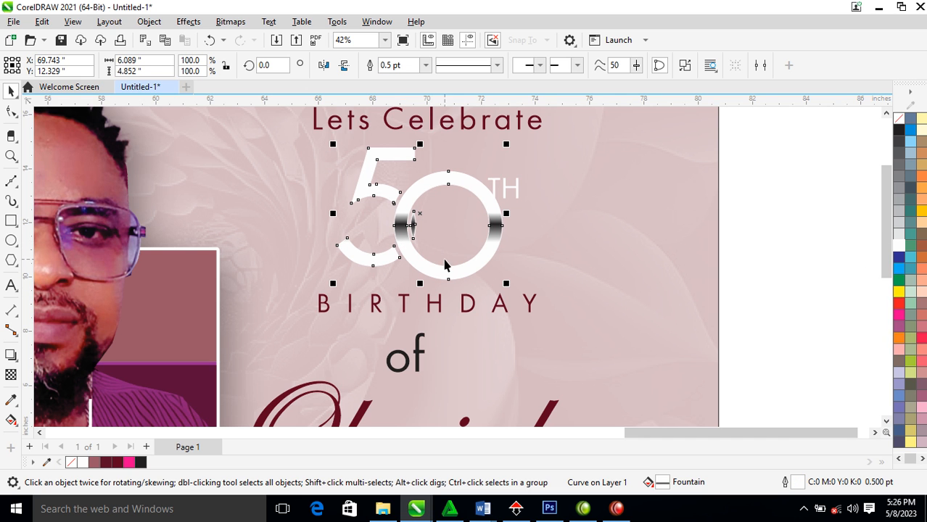
pyautogui.press('F12')
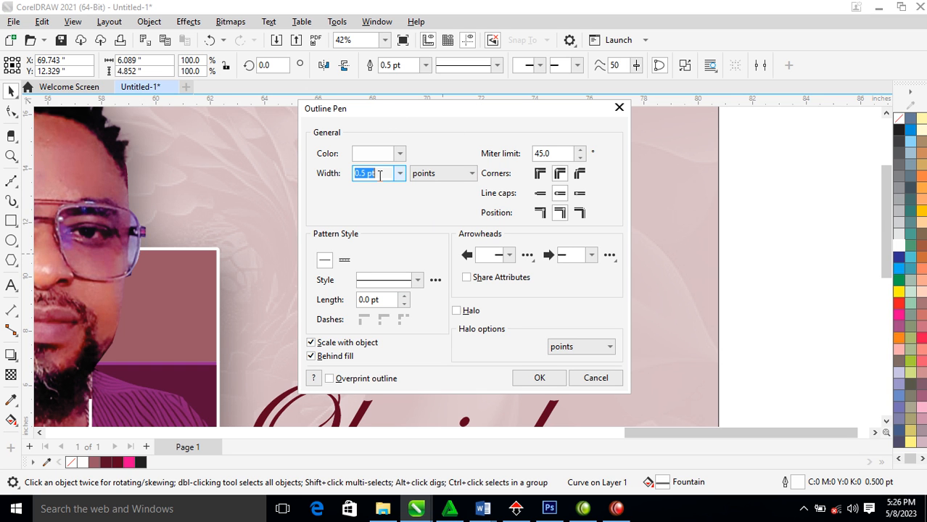
pyautogui.write('2')
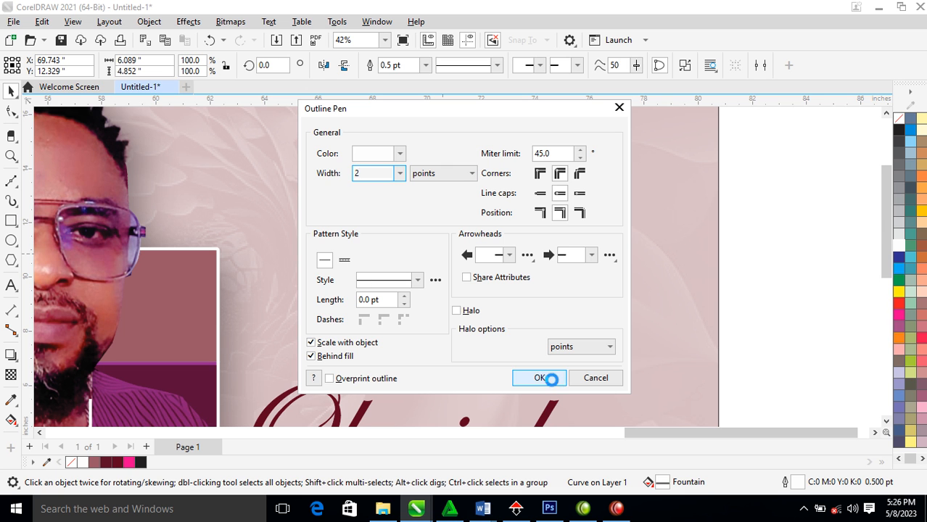
pyautogui.click(540, 377)
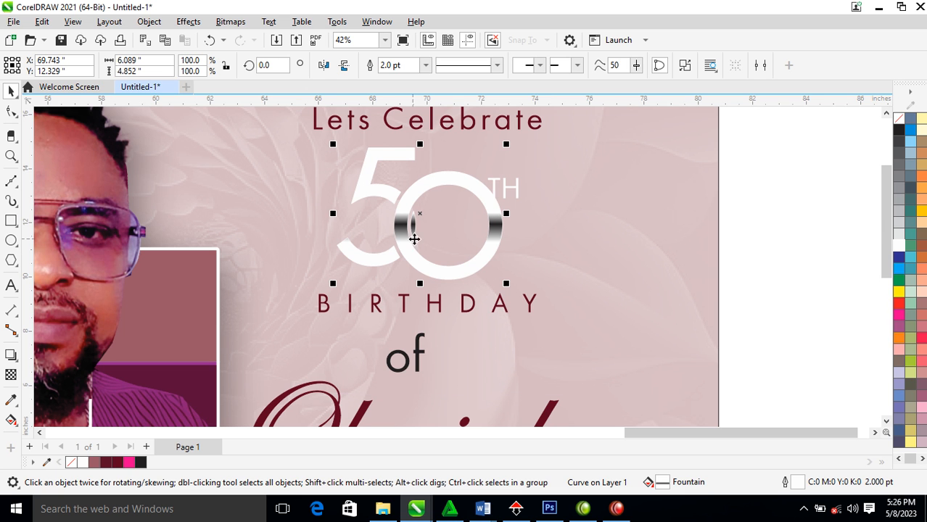
# Angle the 50's silver gradient diagonally and group the 50 with the TH
pyautogui.press('g')
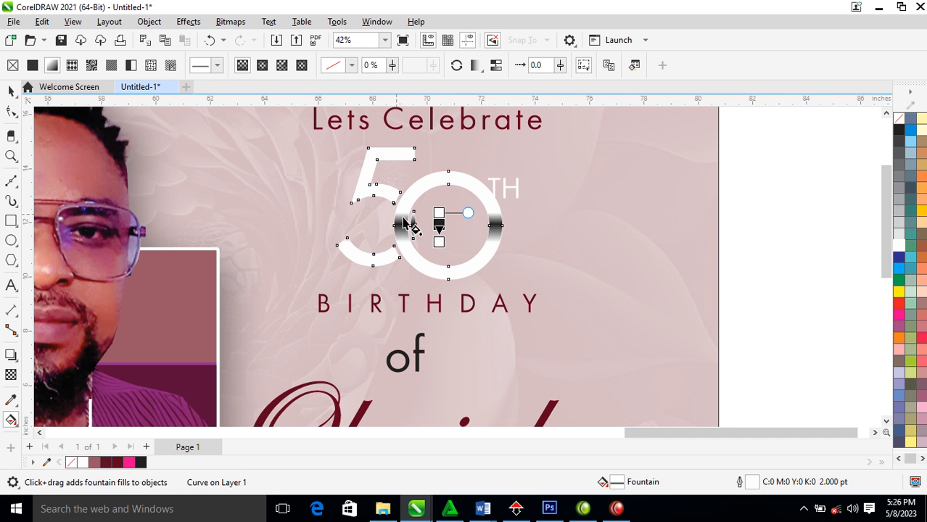
pyautogui.moveTo(439, 242); pyautogui.dragTo(420, 226)
pyautogui.press('space')
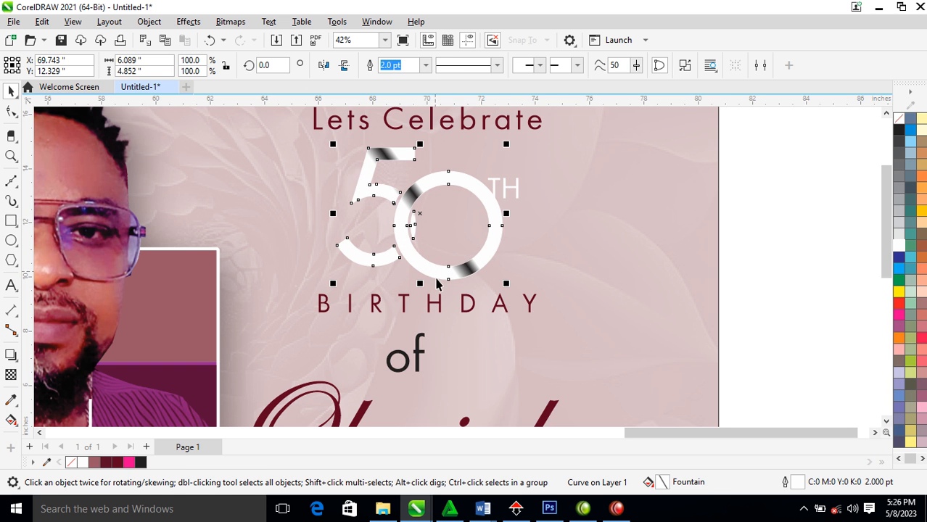
pyautogui.keyDown('shift'); pyautogui.click(506, 193); pyautogui.keyUp('shift')
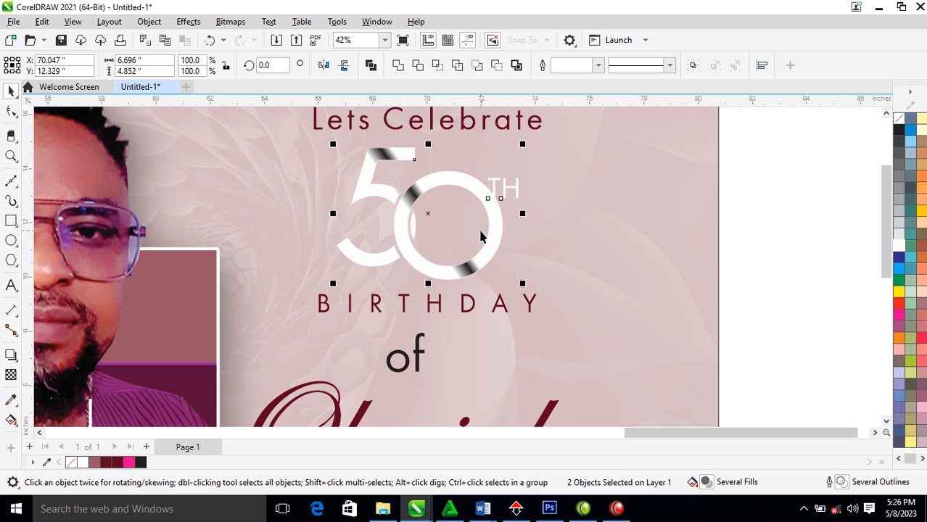
pyautogui.hotkey('ctrl', 'g')
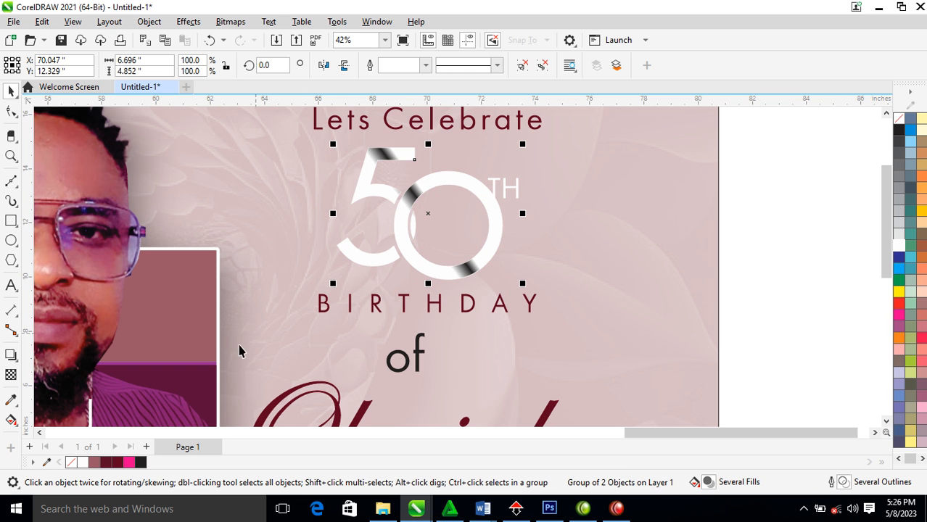
# Cast a downward drop shadow from the 50 group and break it apart into its own object
pyautogui.click(10, 357)
pyautogui.moveTo(428, 214); pyautogui.dragTo(434, 285)
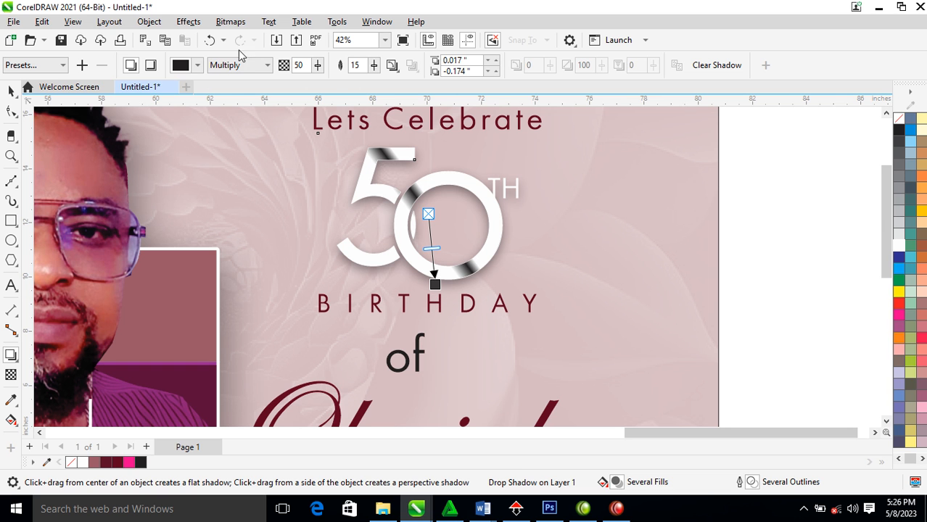
pyautogui.click(151, 22)
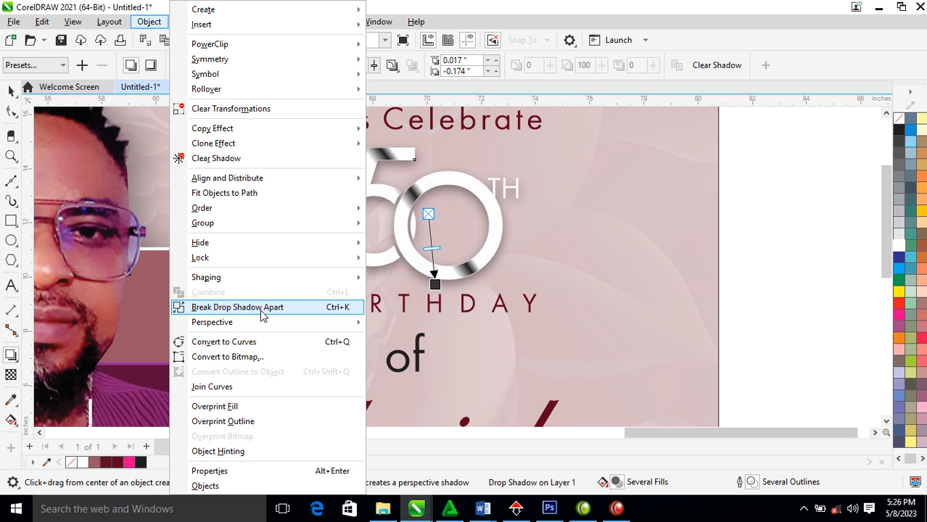
pyautogui.click(261, 310)
pyautogui.press('space')
pyautogui.scroll(-1, 511, 236)
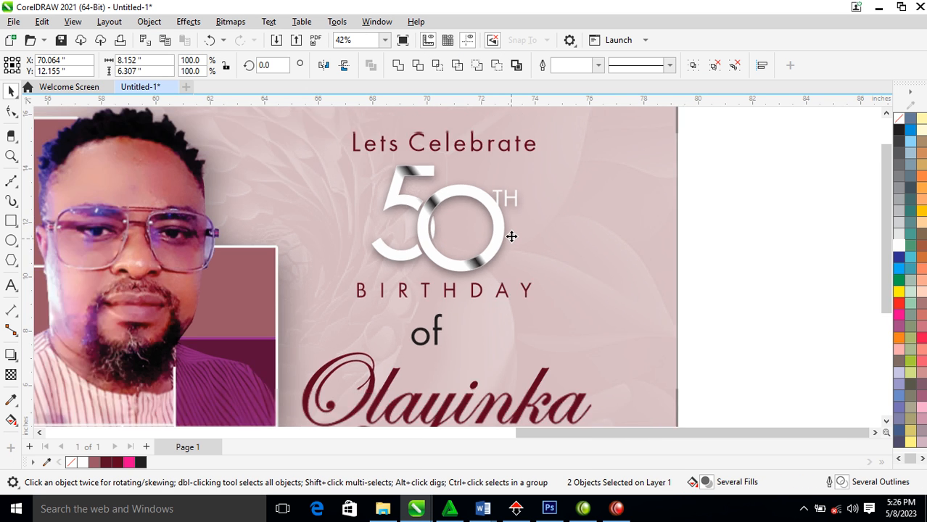
# Set the 'of' in Edwardian Script ITC, enlarge it about 172%, and give it maroon fill and outline
pyautogui.scroll(-3, 511, 236)
pyautogui.press('z')
pyautogui.moveTo(523, 343); pyautogui.dragTo(625, 378)
pyautogui.press('space')
pyautogui.click(564, 309)
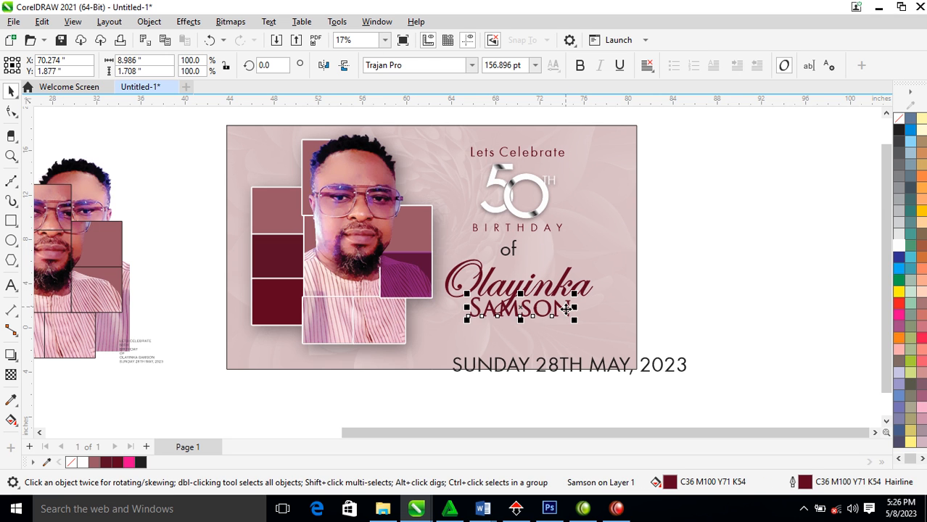
pyautogui.click(519, 248)
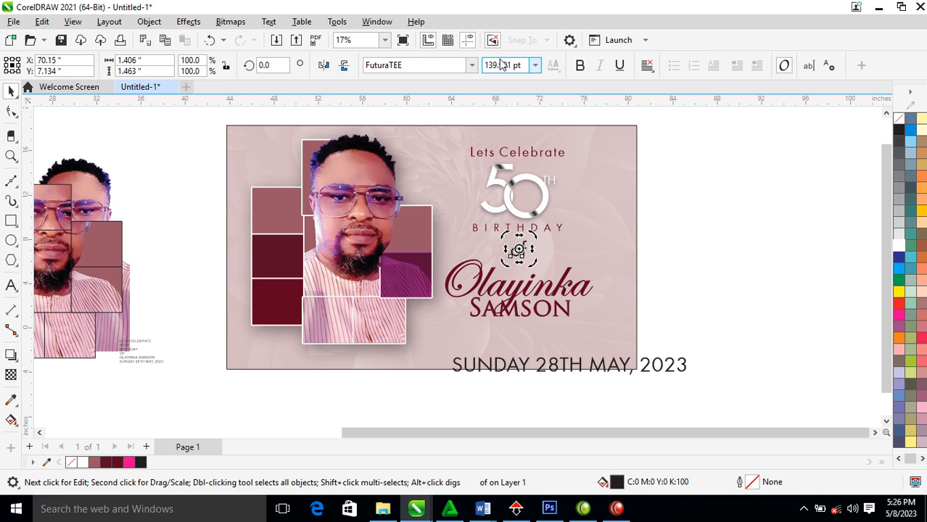
pyautogui.click(472, 64)
pyautogui.click(432, 124)
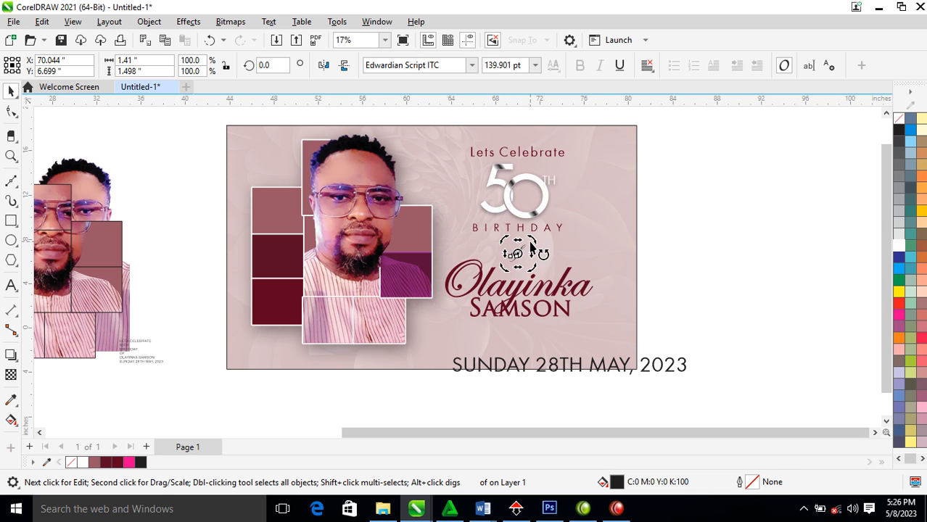
pyautogui.moveTo(531, 240); pyautogui.dragTo(554, 229)
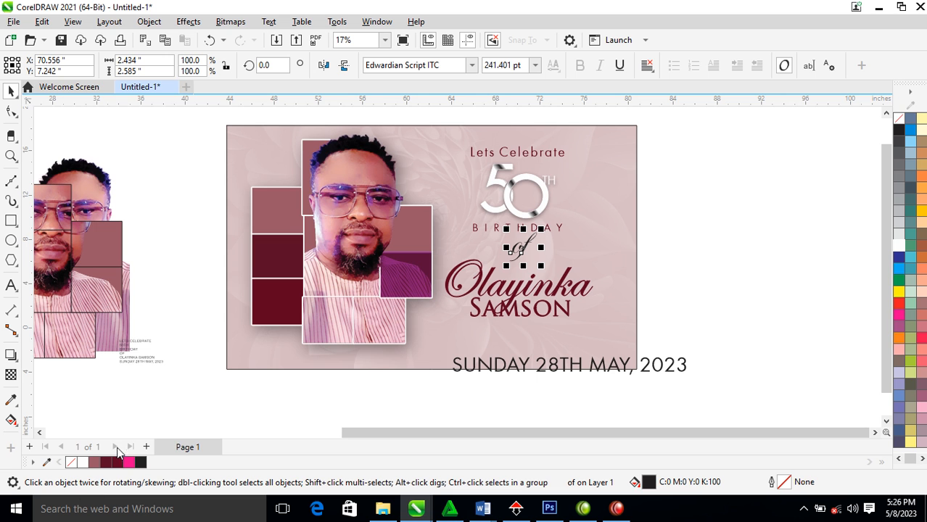
pyautogui.click(117, 464)
pyautogui.rightClick(117, 464)
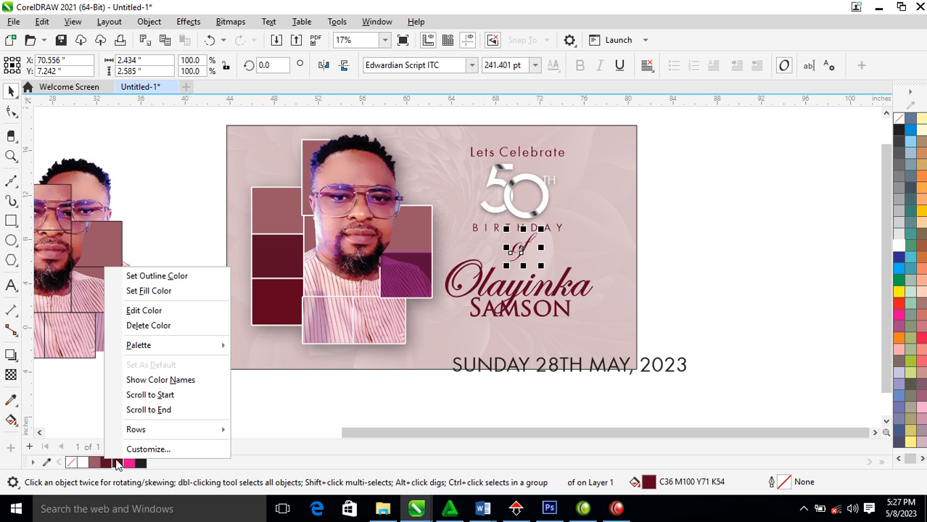
pyautogui.click(158, 271)
pyautogui.click(572, 287)
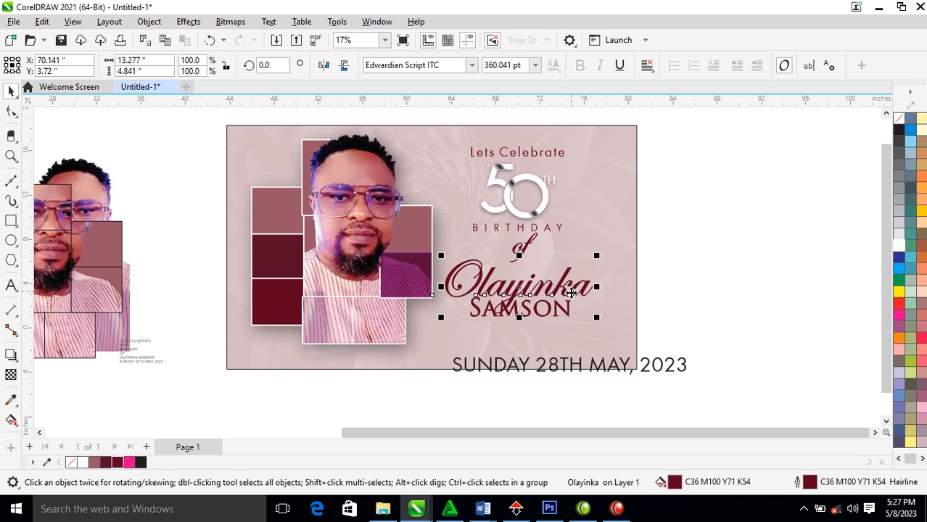
pyautogui.click(471, 66)
pyautogui.click(445, 105)
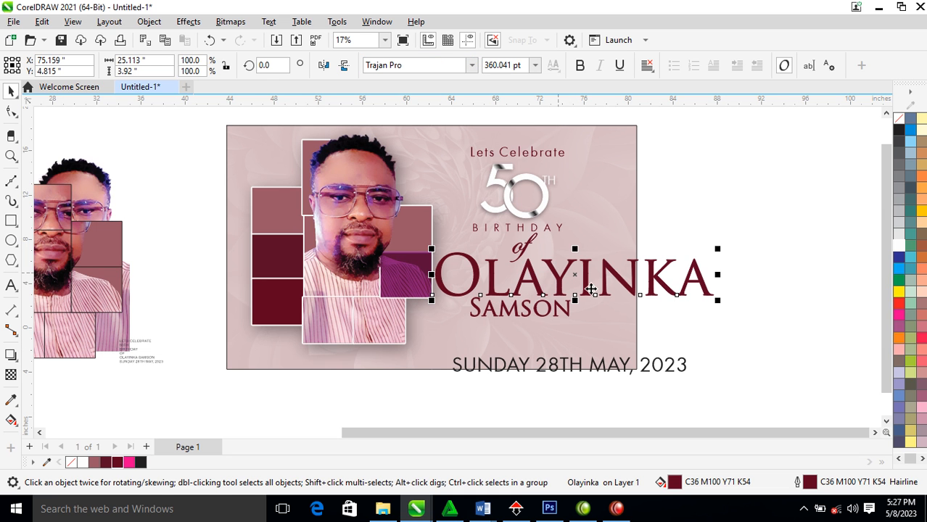
pyautogui.moveTo(718, 254); pyautogui.dragTo(571, 258)
pyautogui.moveTo(565, 313)
pyautogui.mouseDown()
pyautogui.moveTo(547, 292)
pyautogui.moveTo(561, 299)
pyautogui.mouseUp()
pyautogui.moveTo(625, 368); pyautogui.dragTo(594, 330)
pyautogui.moveTo(658, 317); pyautogui.dragTo(596, 299)
pyautogui.press('z')
pyautogui.moveTo(339, 255); pyautogui.dragTo(651, 388)
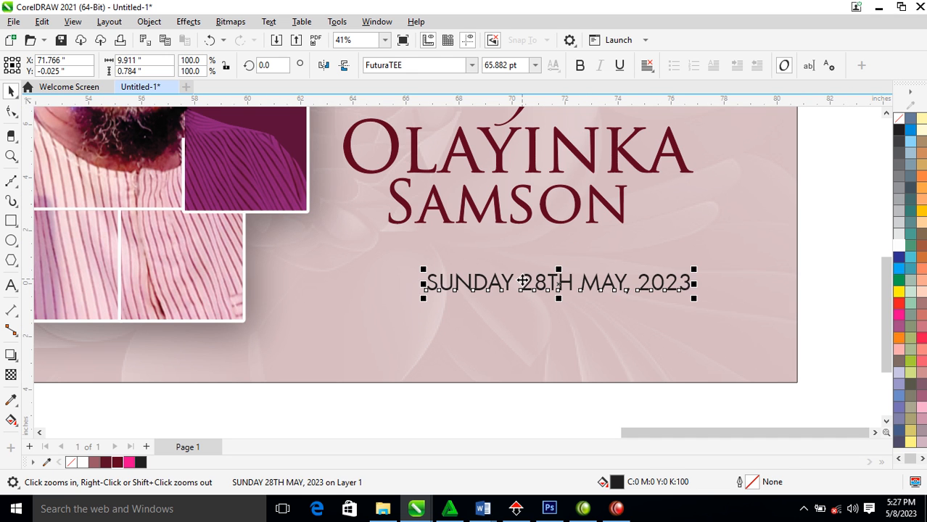
# Break the date into three lines after SUNDAY and MAY, move it right, and right-align it
pyautogui.doubleClick(522, 283)
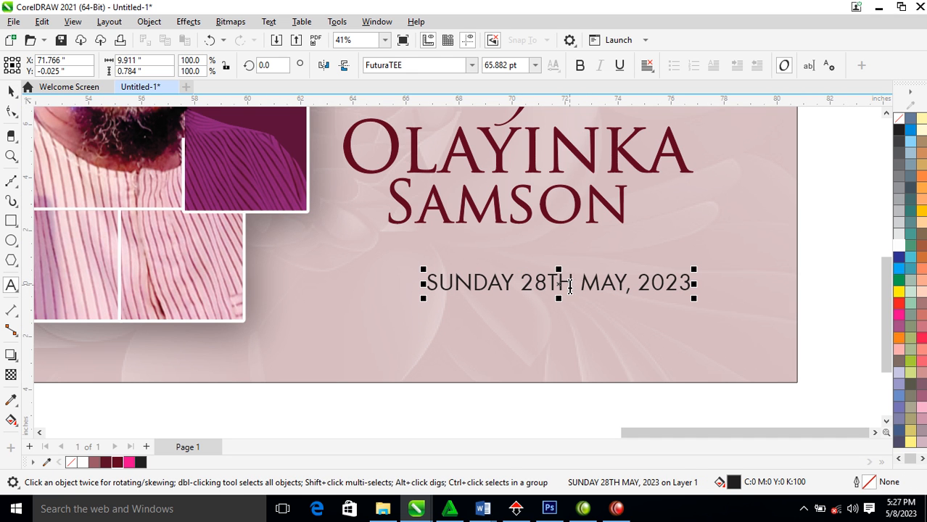
pyautogui.press('Return')
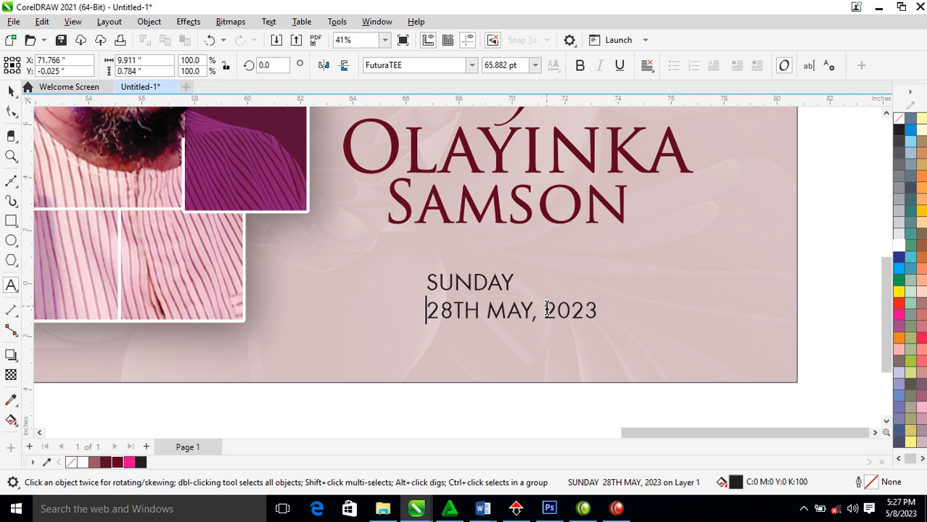
pyautogui.press('Return')
pyautogui.hotkey('ctrl', 'space')
pyautogui.moveTo(526, 309); pyautogui.dragTo(707, 306)
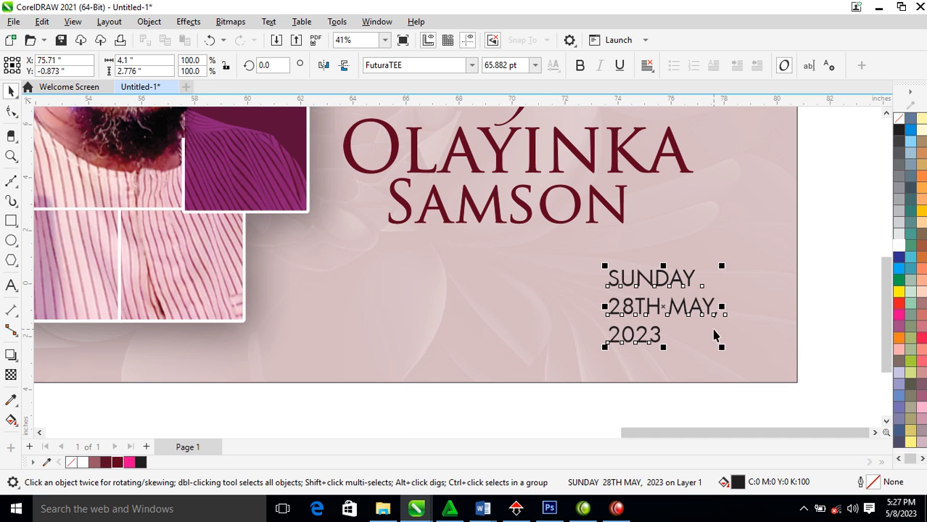
pyautogui.click(646, 65)
pyautogui.click(686, 129)
# Shrink the date block to 59.712 pt and tighten its line spacing
pyautogui.moveTo(720, 312); pyautogui.dragTo(712, 301)
pyautogui.moveTo(723, 258); pyautogui.dragTo(725, 265)
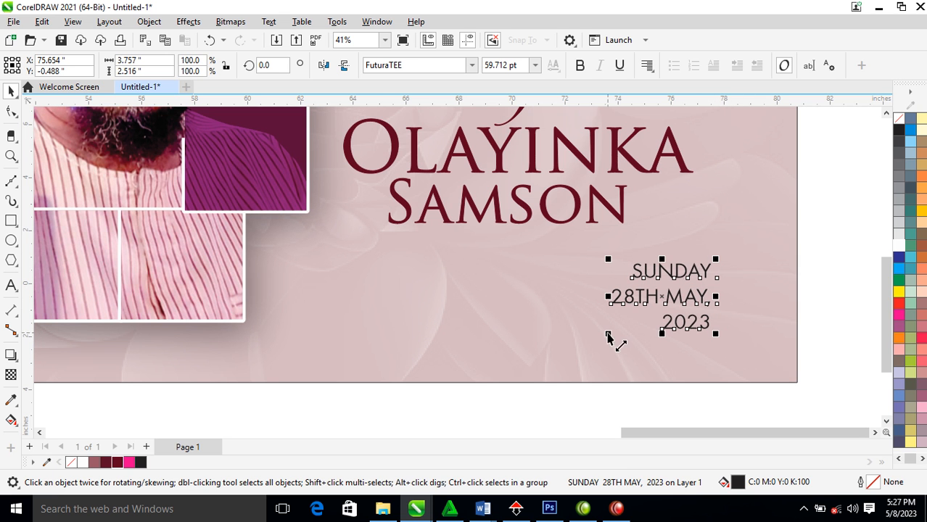
pyautogui.click(12, 111)
pyautogui.moveTo(607, 336); pyautogui.dragTo(607, 327)
pyautogui.press('space')
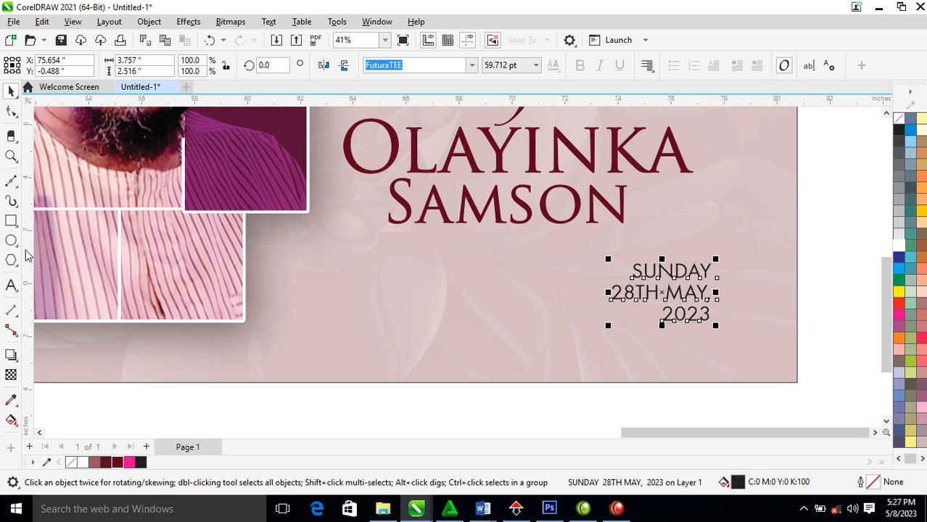
# Draw a vertical line beside the date with a dotted 2 pt outline
pyautogui.click(11, 181)
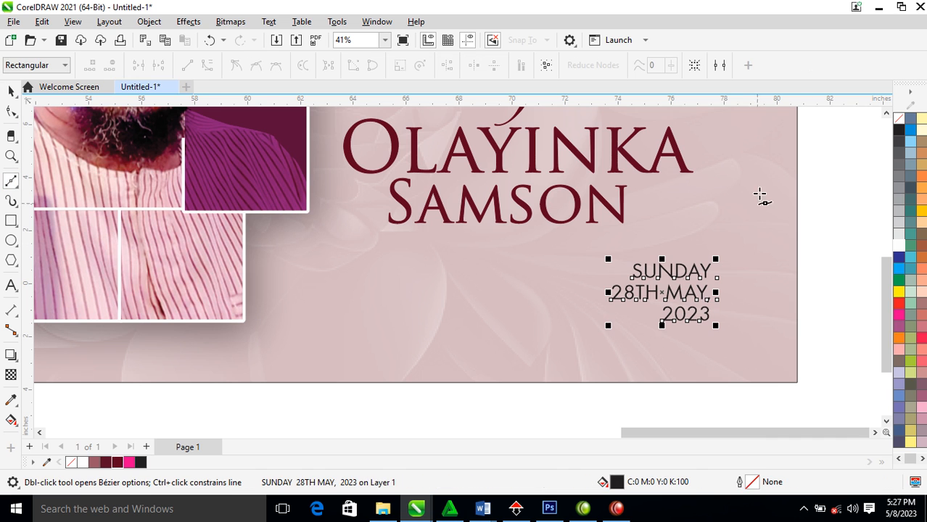
pyautogui.moveTo(726, 205); pyautogui.dragTo(726, 344)
pyautogui.press('space')
pyautogui.press('F12')
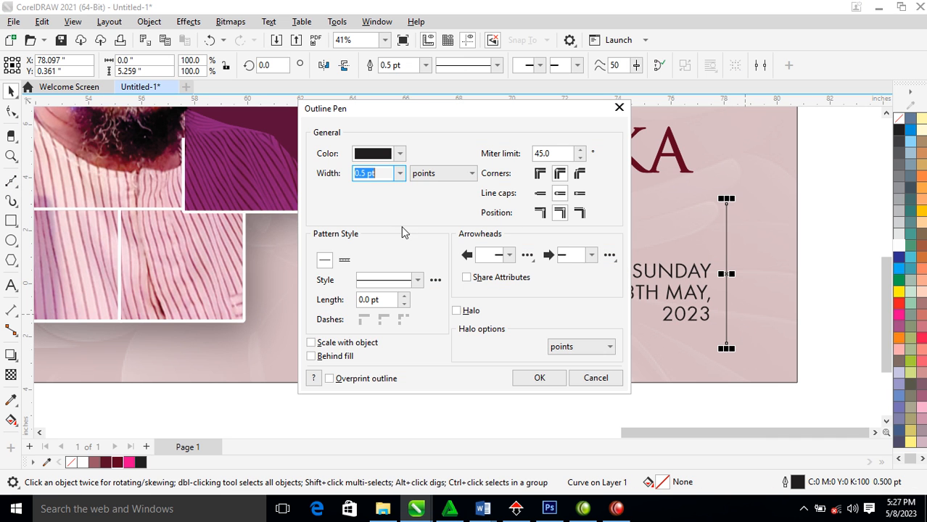
pyautogui.click(421, 286)
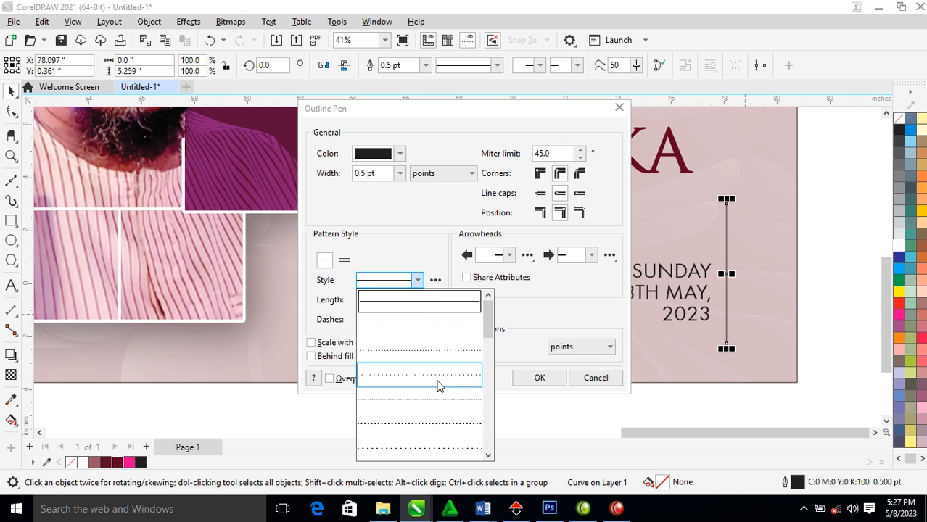
pyautogui.click(455, 404)
pyautogui.moveTo(377, 172); pyautogui.dragTo(341, 180)
pyautogui.write('2')
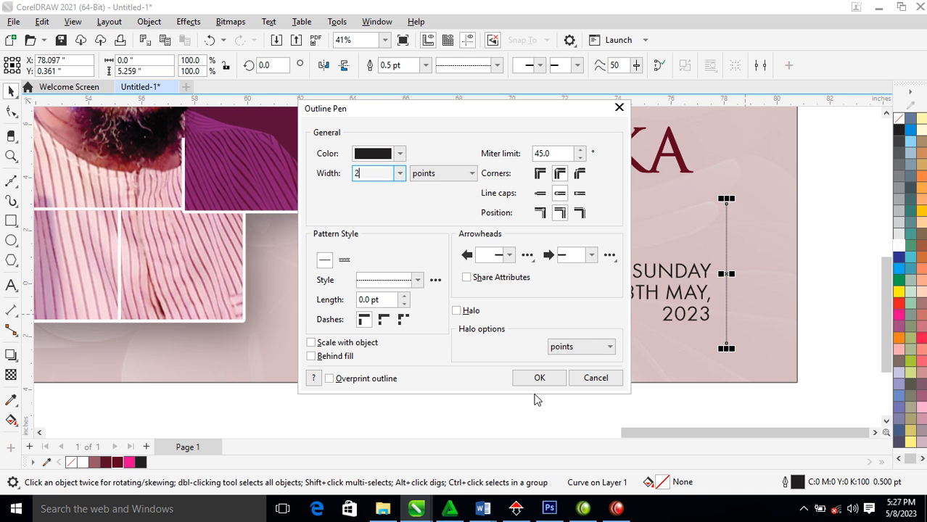
pyautogui.click(525, 377)
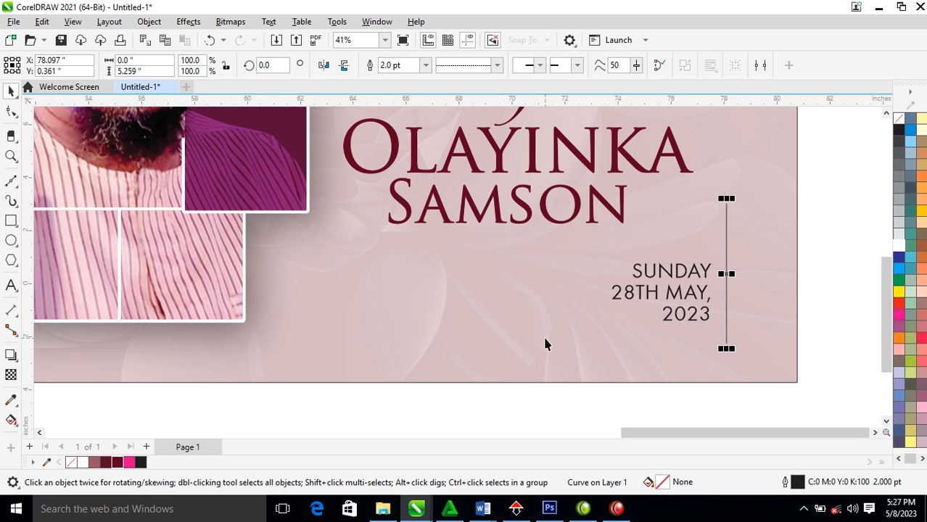
# Thicken the line to 6 pt and give it a more widely spaced dash pattern
pyautogui.press('F12')
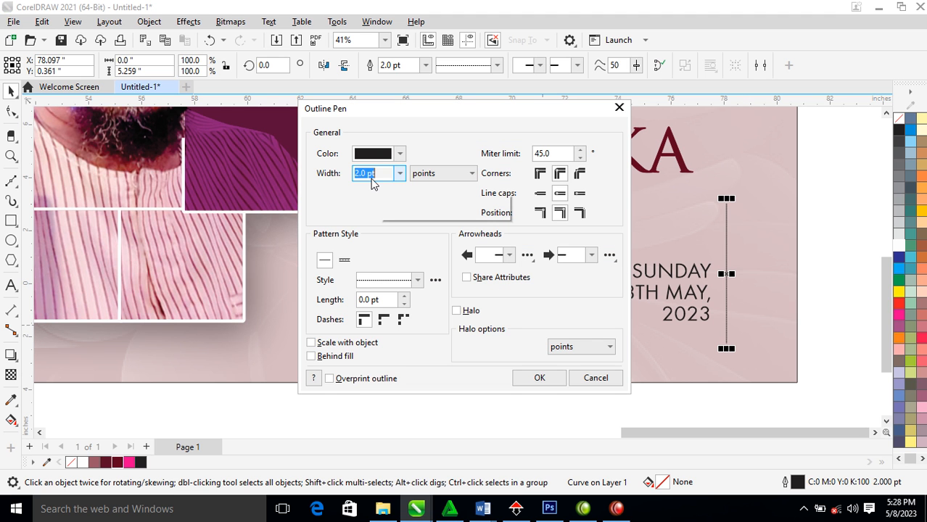
pyautogui.write('6')
pyautogui.press('Return')
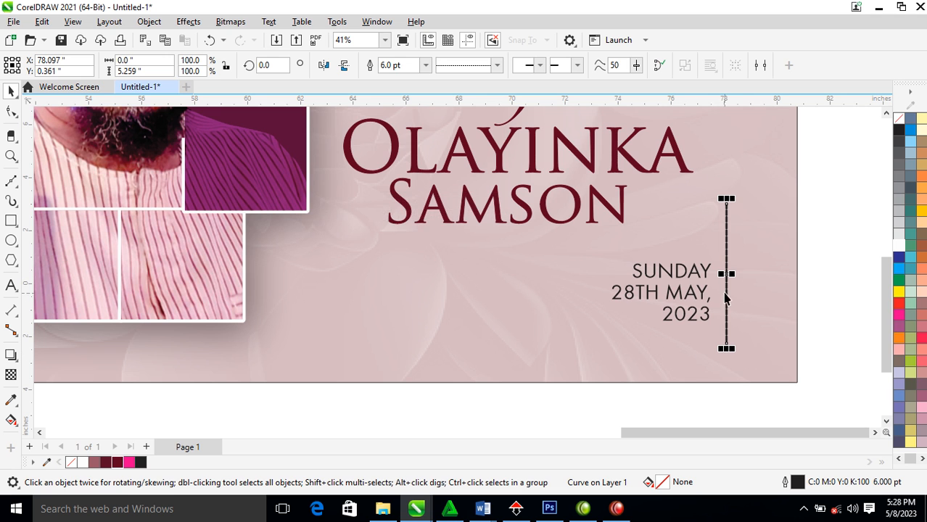
pyautogui.press('F12')
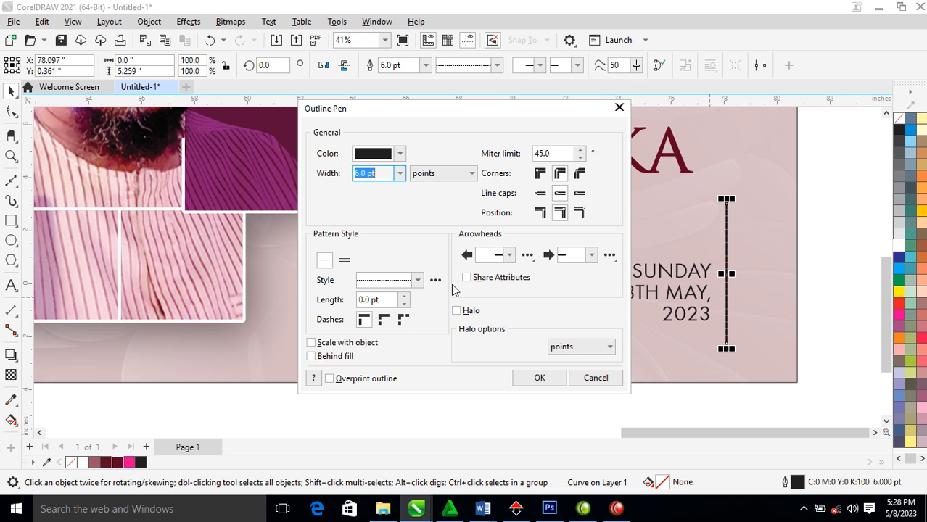
pyautogui.click(418, 280)
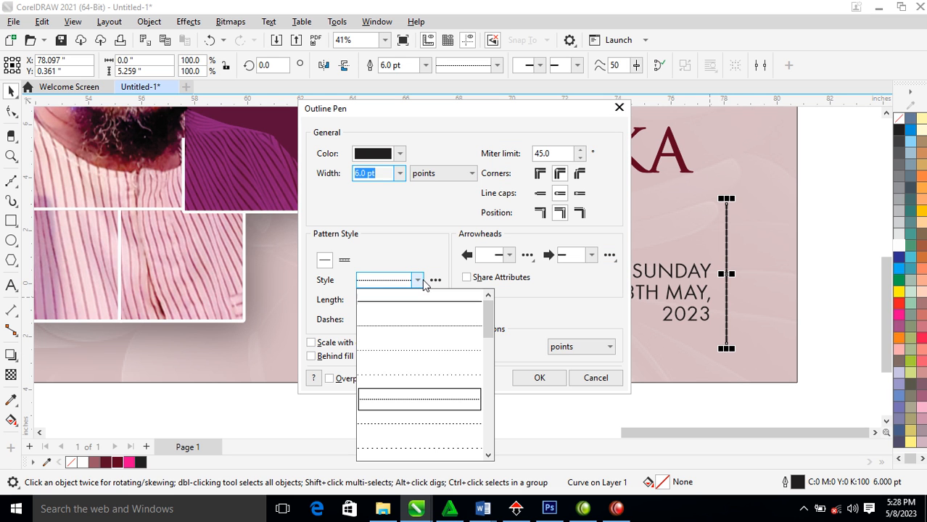
pyautogui.click(437, 426)
pyautogui.click(536, 379)
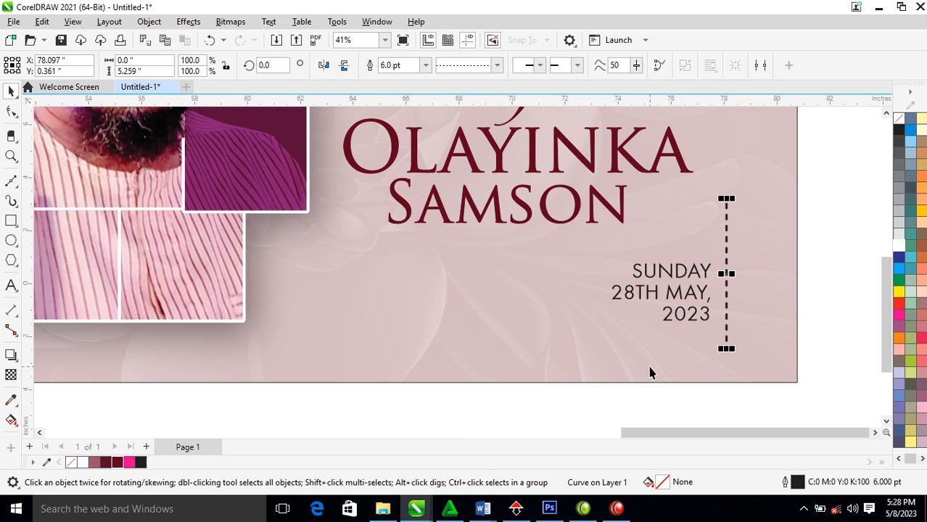
# Rotate a copy of the dashed line to horizontal and place it crossing above SUNDAY
pyautogui.click(727, 271)
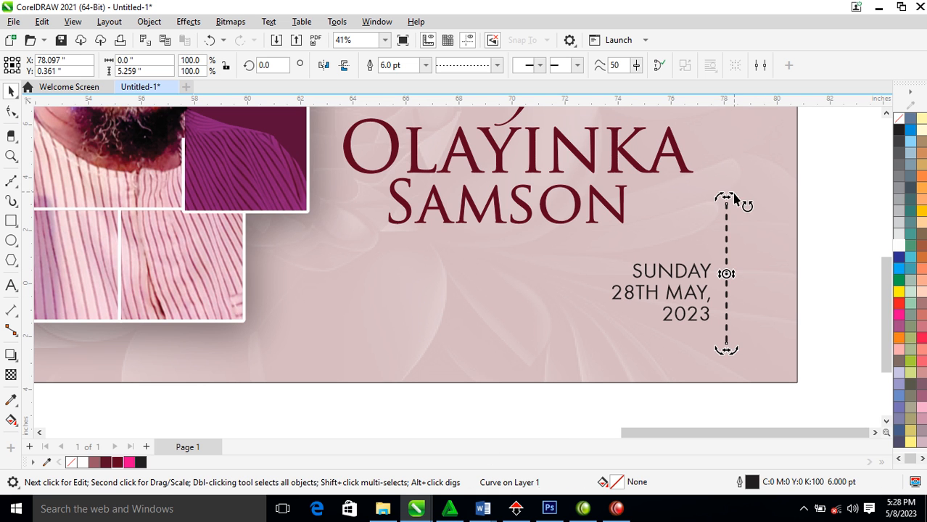
pyautogui.moveTo(735, 203); pyautogui.dragTo(634, 273)
pyautogui.rightClick(634, 274)
pyautogui.click(521, 261)
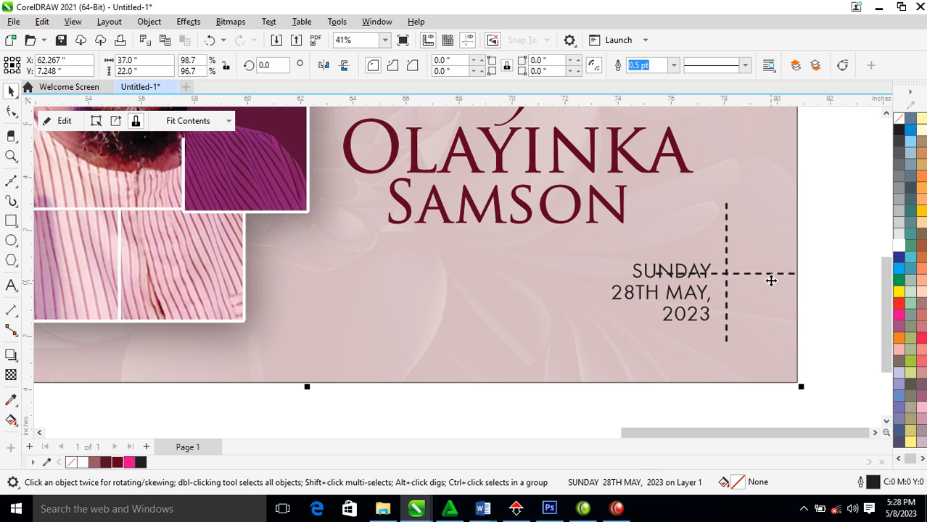
pyautogui.moveTo(782, 280); pyautogui.dragTo(745, 270)
# Remove the outline from the card's background
pyautogui.scroll(-4, 745, 270)
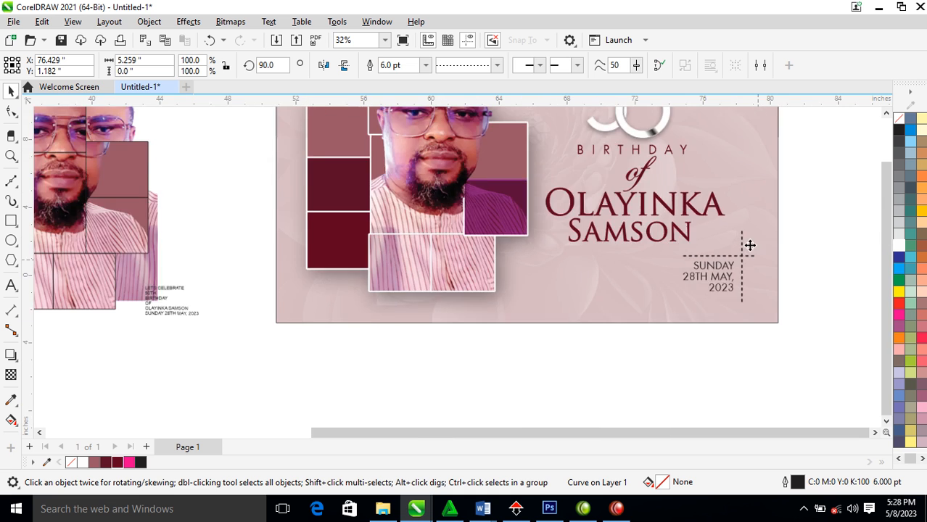
pyautogui.scroll(-1, 634, 181)
pyautogui.press('z')
pyautogui.moveTo(521, 139); pyautogui.dragTo(729, 263)
pyautogui.press('space')
pyautogui.click(637, 195)
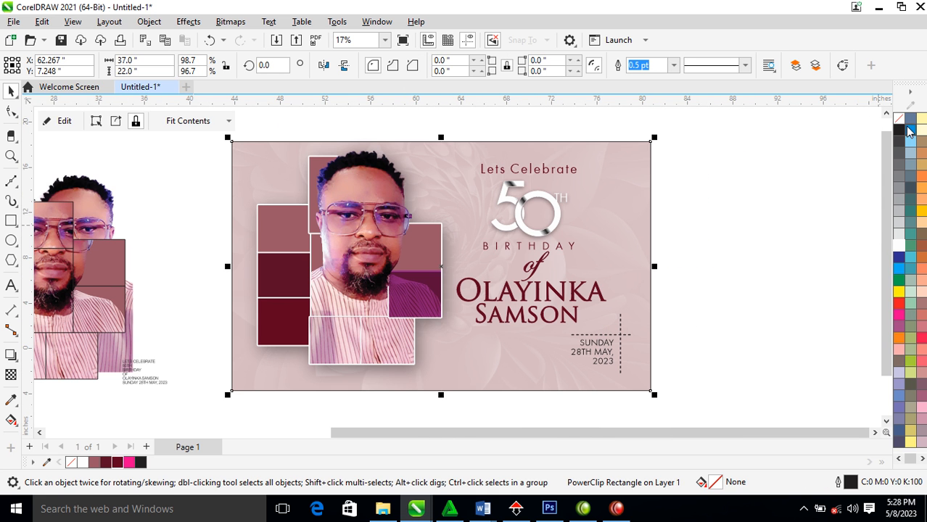
pyautogui.rightClick(899, 126)
pyautogui.click(856, 131)
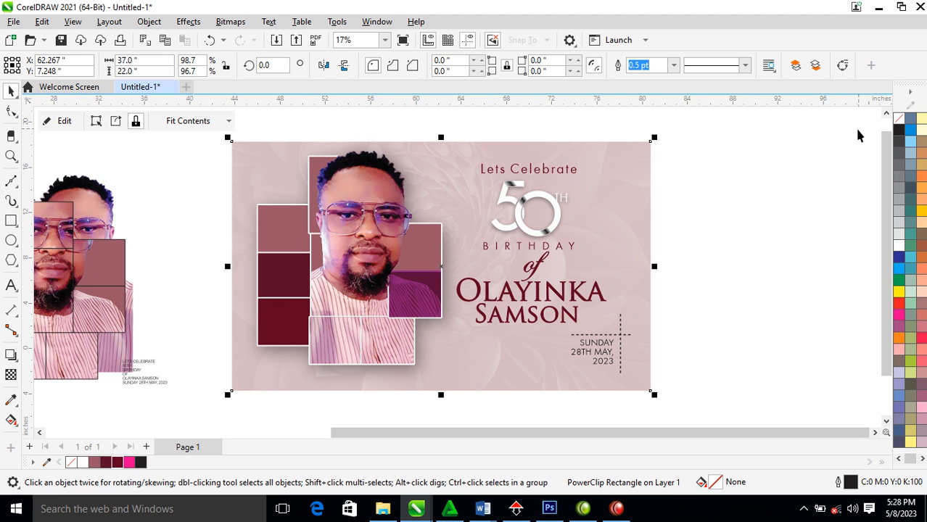